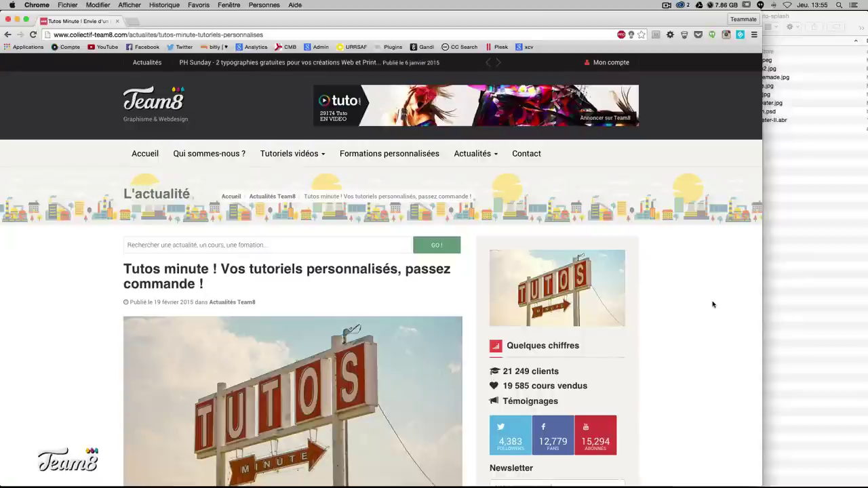
- Scroll down the Tutos minute article to the Team8 comment requesting a Minute Maid composite
scroll(713, 304, down, 3)
scroll(710, 306, down, 10)
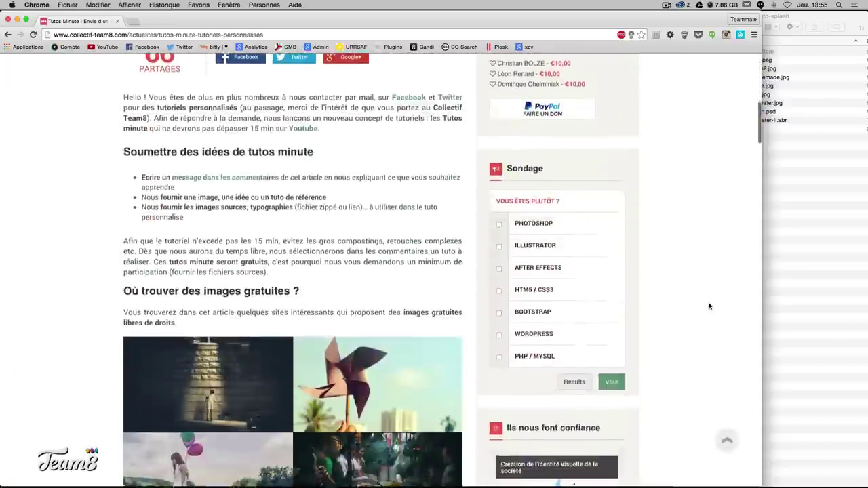
scroll(710, 306, down, 10)
scroll(709, 306, down, 10)
scroll(709, 306, down, 10)
scroll(710, 306, down, 5)
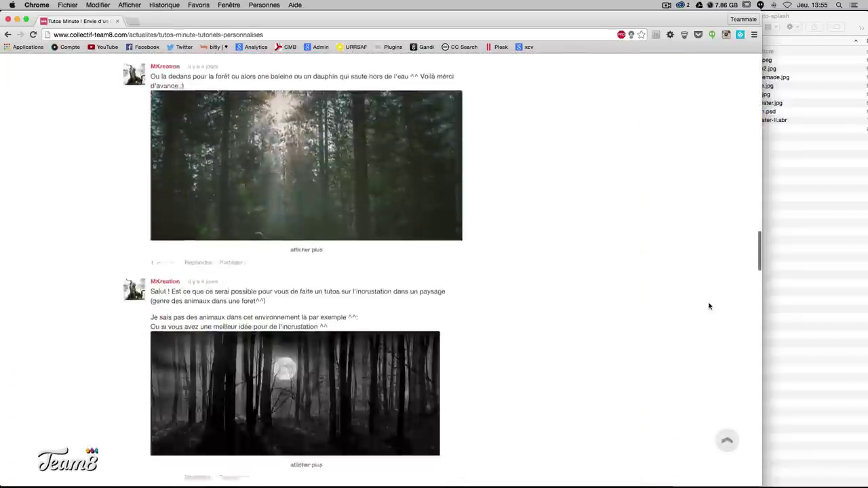
scroll(710, 306, down, 5)
scroll(705, 305, down, 5)
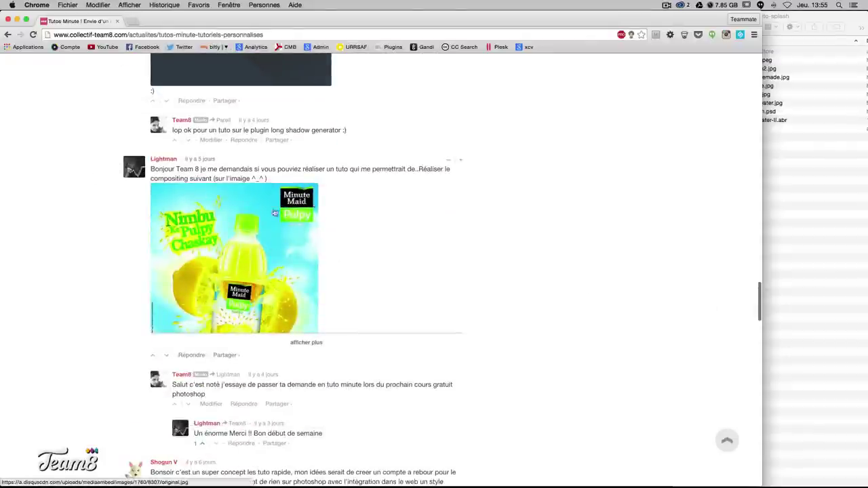
click(222, 263)
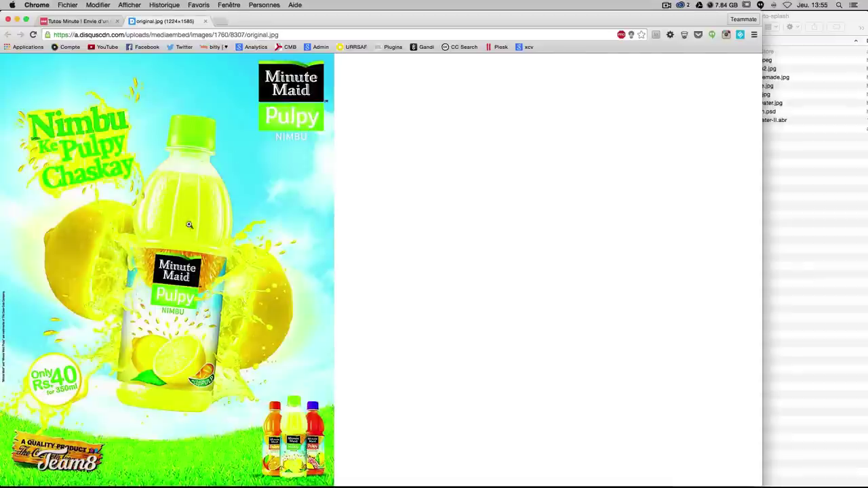
click(204, 21)
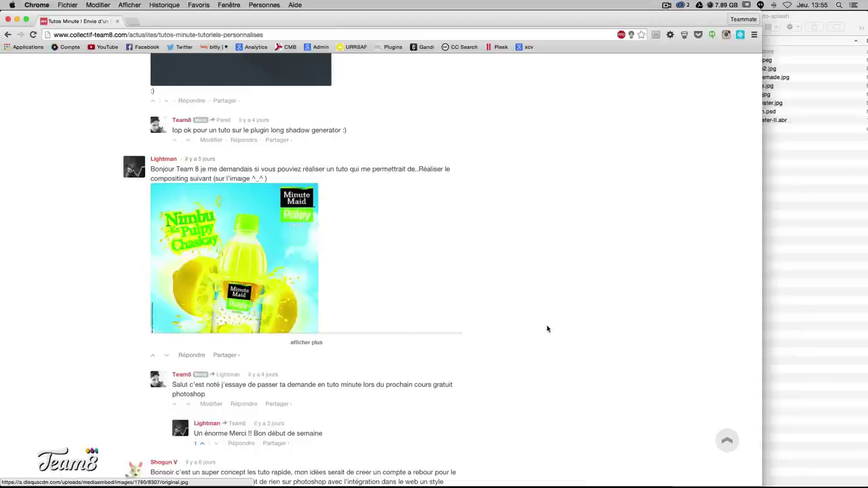
- Jump to the article top and highlight the Team8 site domain in the address bar
click(724, 441)
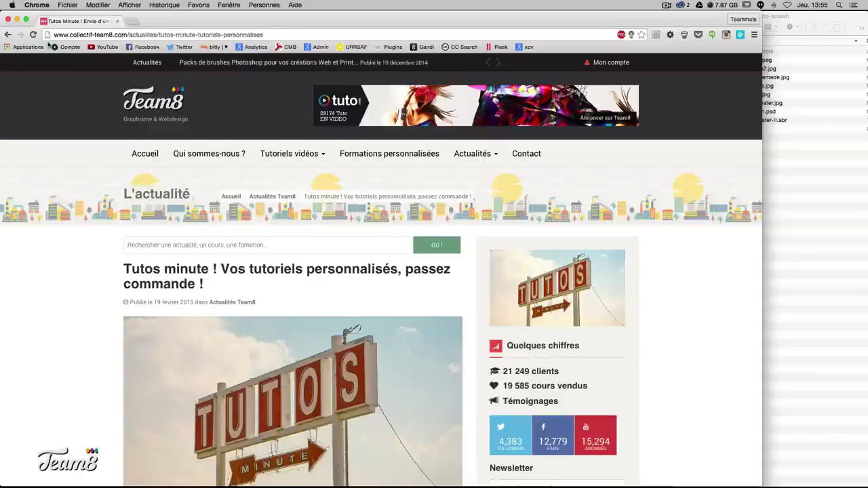
drag(54, 35, 126, 35)
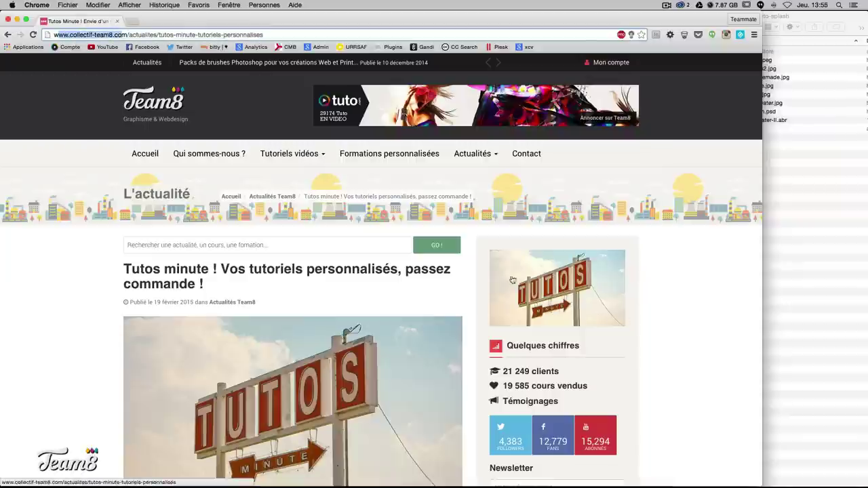
scroll(435, 306, down, 5)
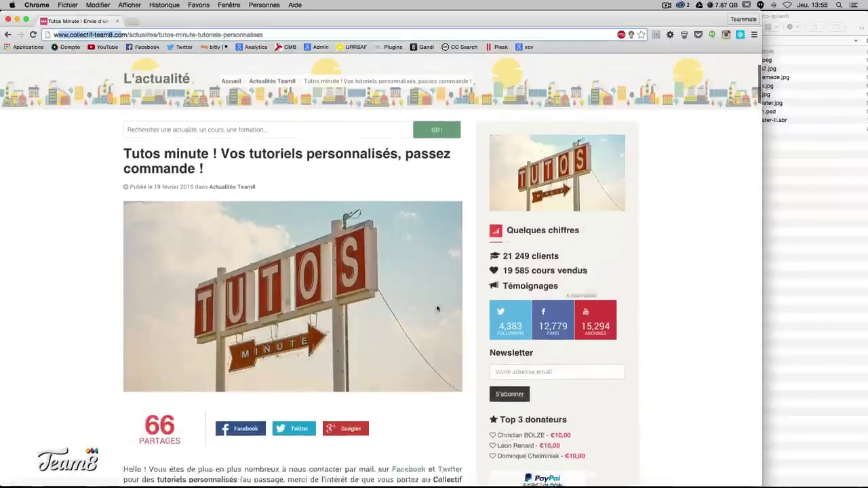
scroll(211, 234, down, 1)
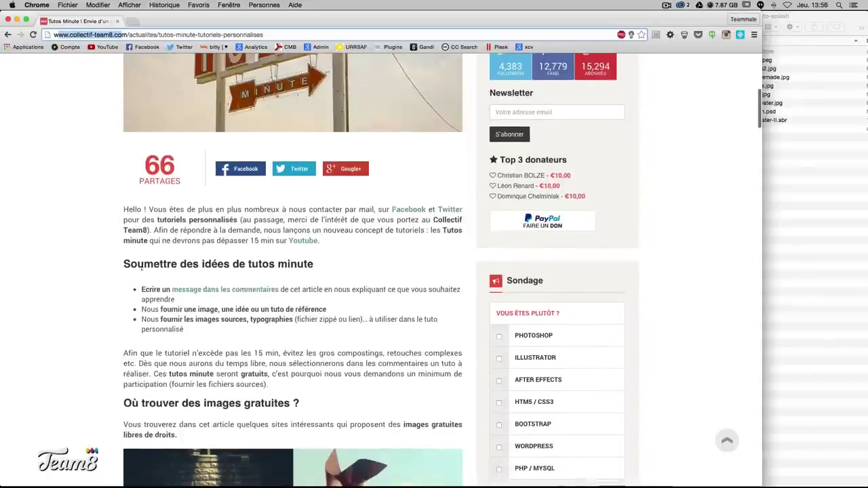
scroll(322, 281, down, 2)
scroll(322, 281, down, 3)
- Scroll through the article again, then return to its title and header
scroll(367, 265, down, 1)
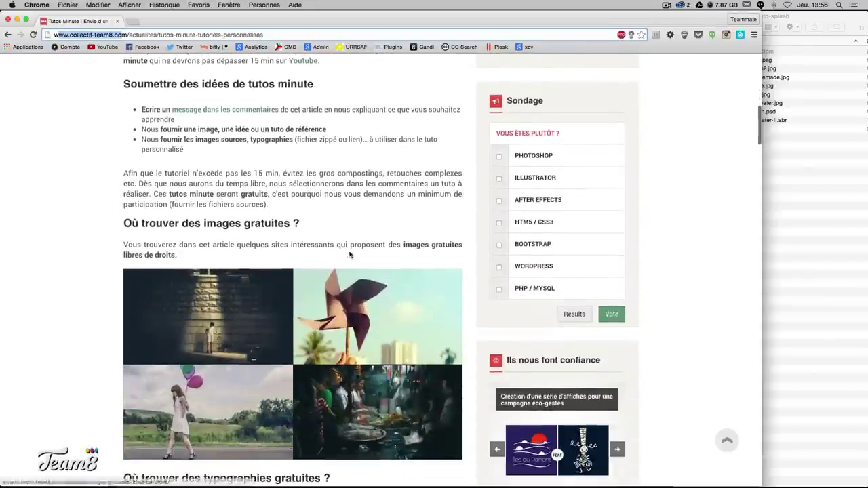
scroll(404, 253, down, 1)
scroll(404, 253, down, 1)
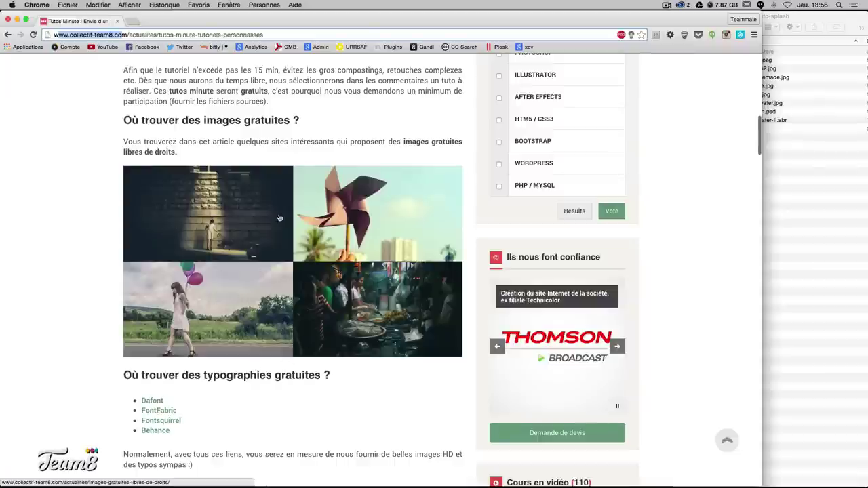
scroll(285, 234, down, 2)
scroll(285, 234, down, 2)
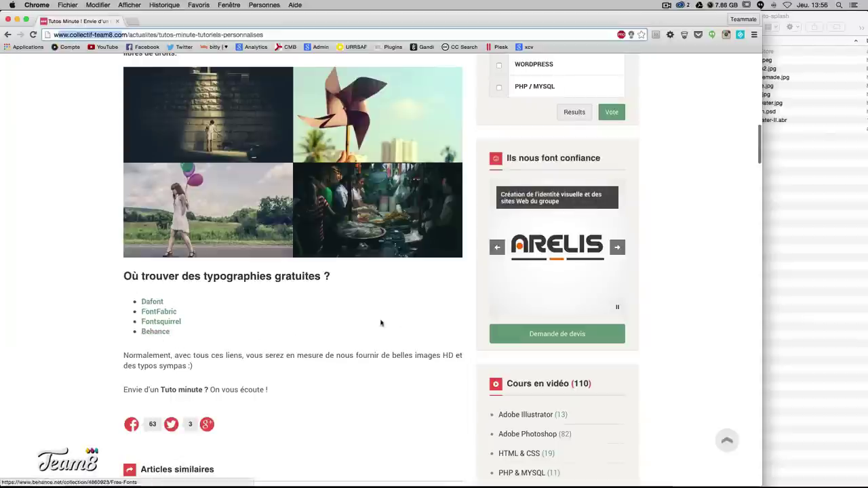
scroll(380, 315, down, 9)
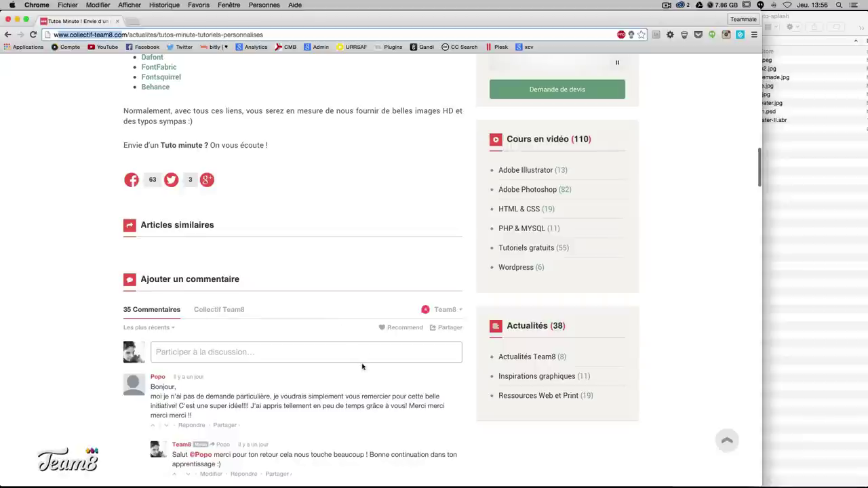
click(726, 445)
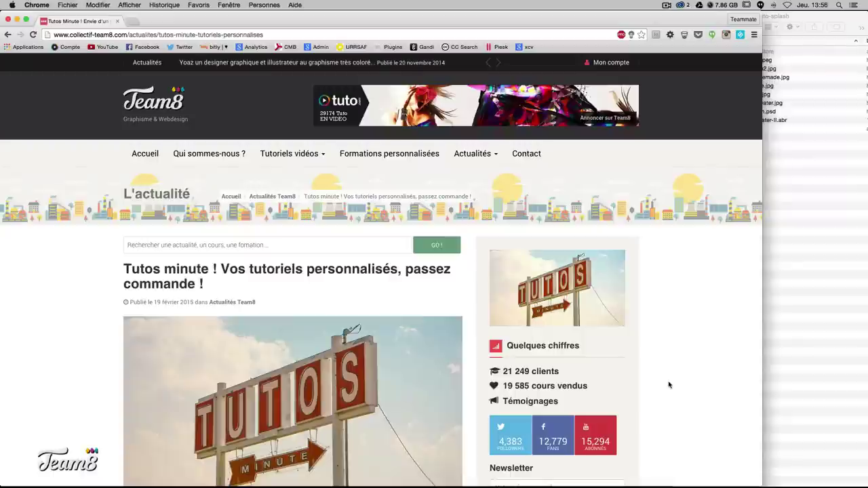
- Bring the tuto-splash folder forward and point out each file from Blue.jpeg to SS-water-II.abr
click(782, 273)
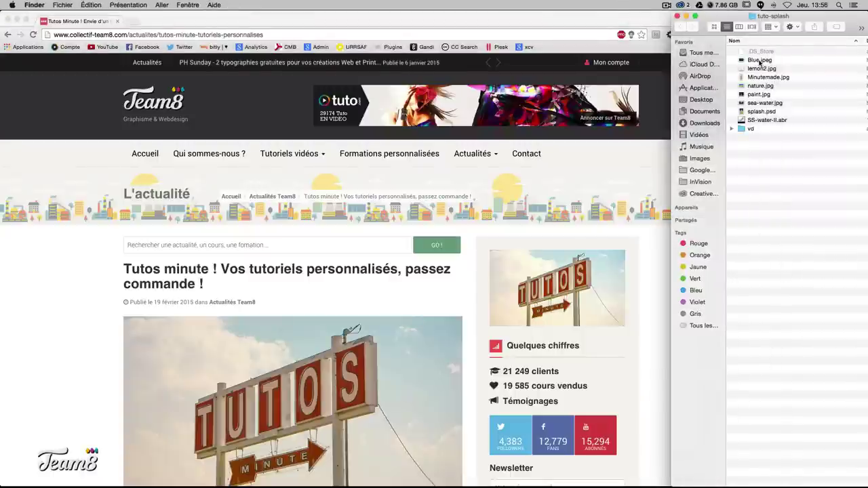
click(760, 62)
click(759, 78)
click(759, 86)
click(760, 95)
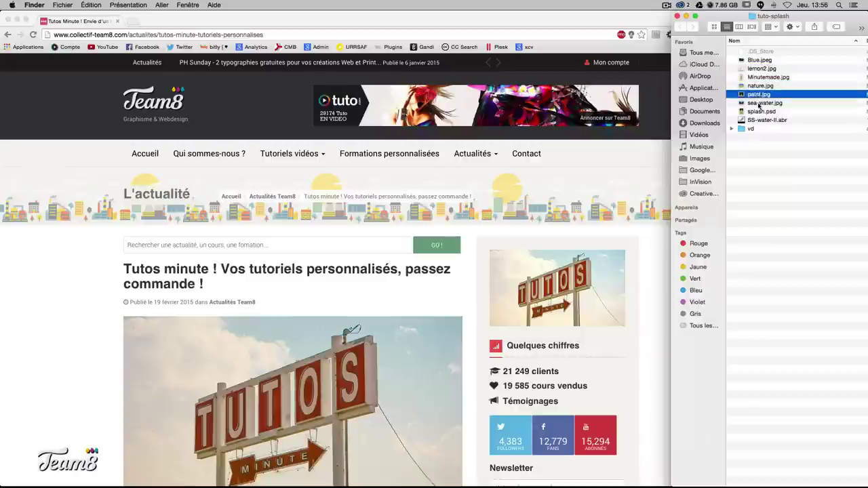
click(760, 103)
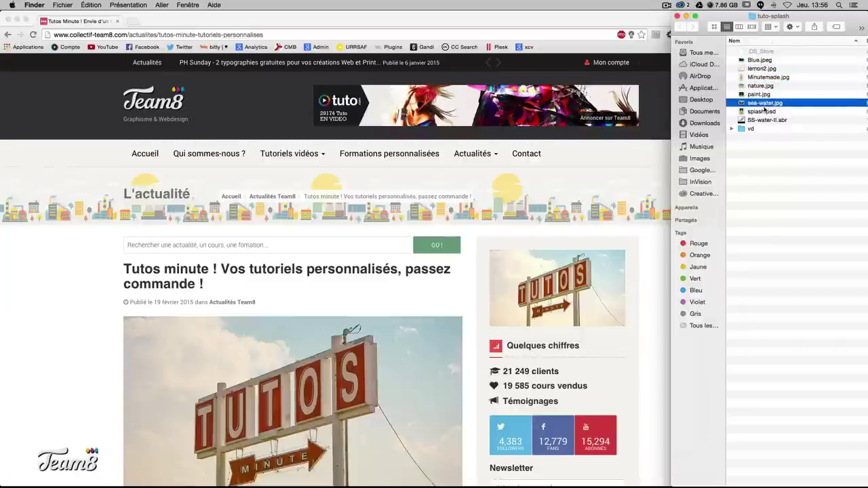
click(757, 110)
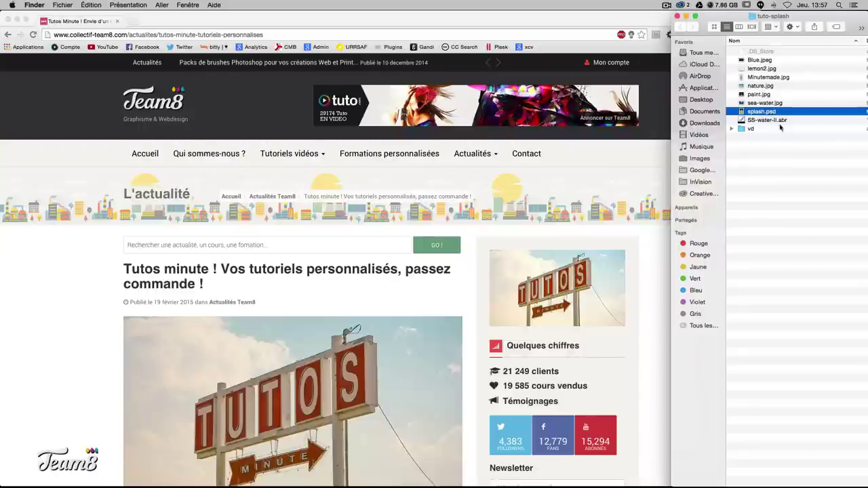
click(755, 122)
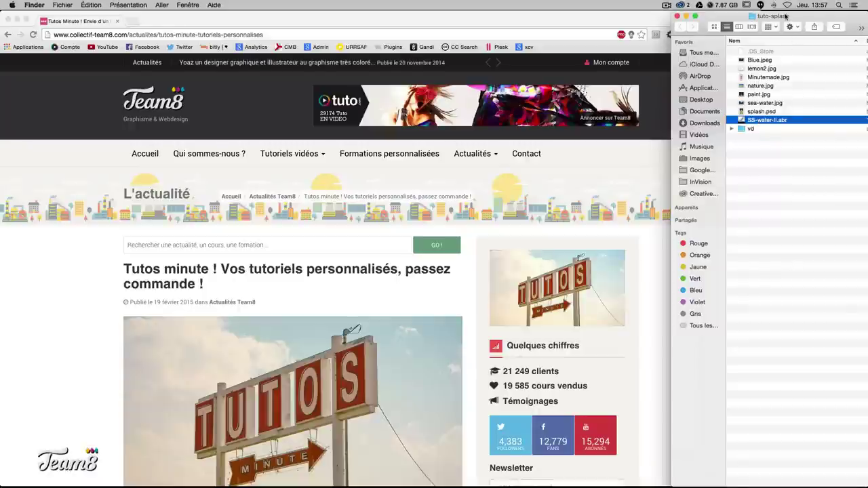
drag(785, 16, 756, 24)
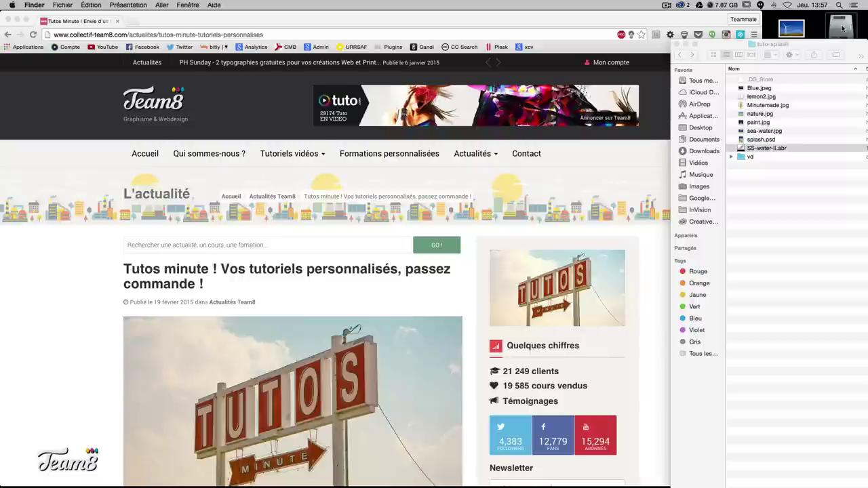
double_click(196, 204)
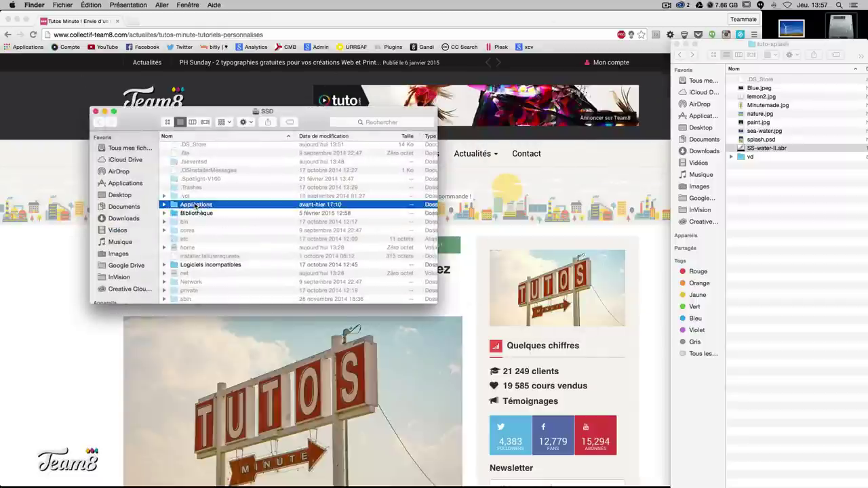
double_click(203, 270)
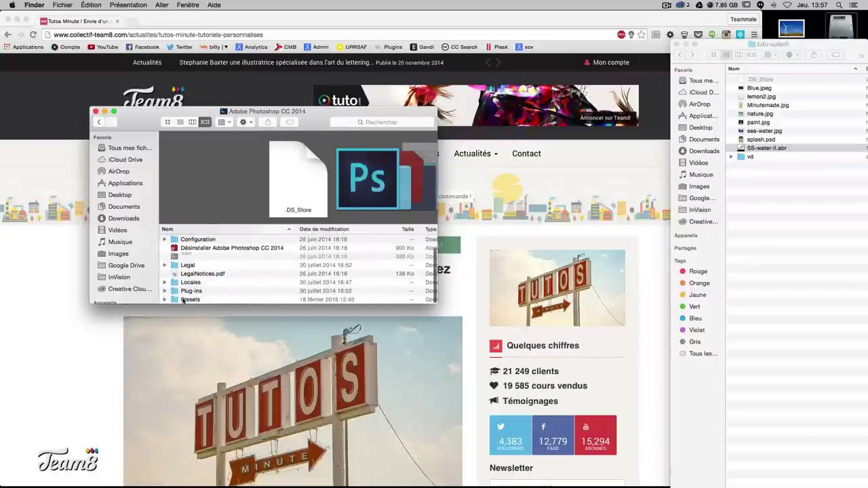
double_click(246, 298)
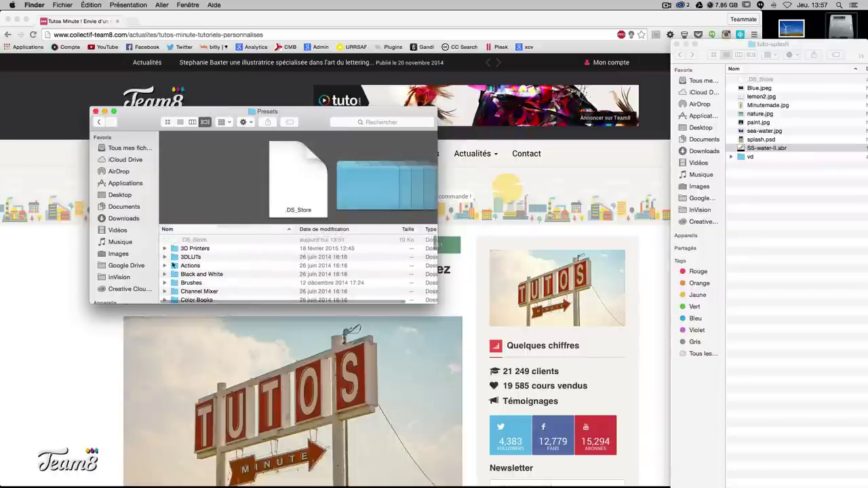
double_click(181, 285)
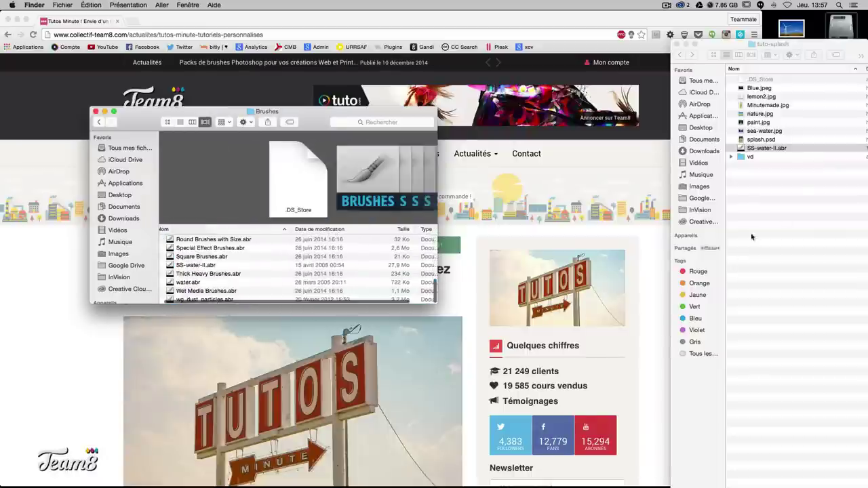
drag(193, 265, 762, 157)
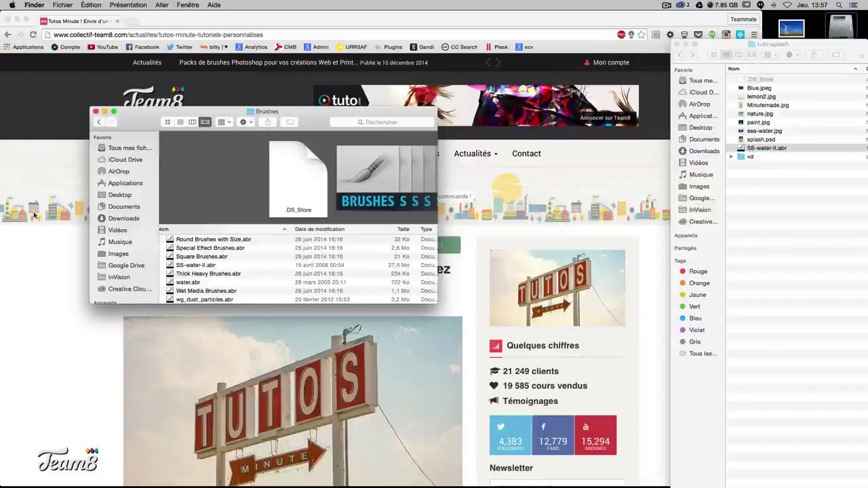
click(95, 111)
click(805, 286)
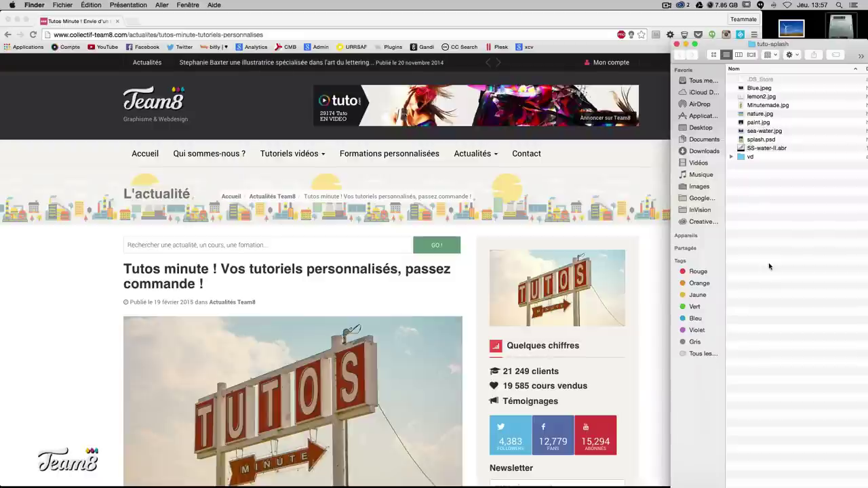
drag(799, 44, 805, 15)
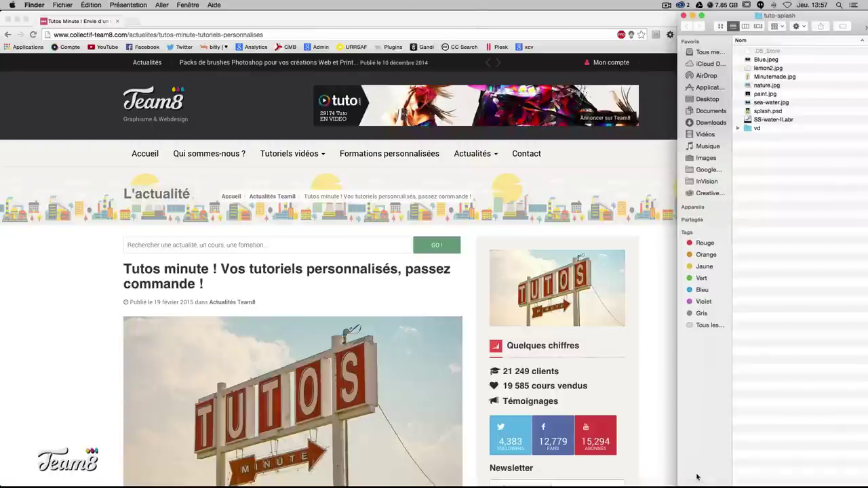
- Launch Photoshop CC 2014 and start a new document from the A4 international paper preset
click(436, 460)
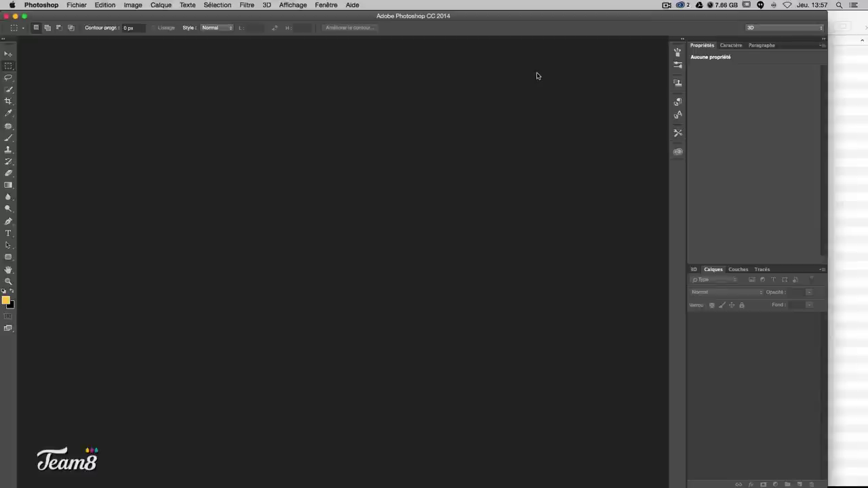
key(super+n)
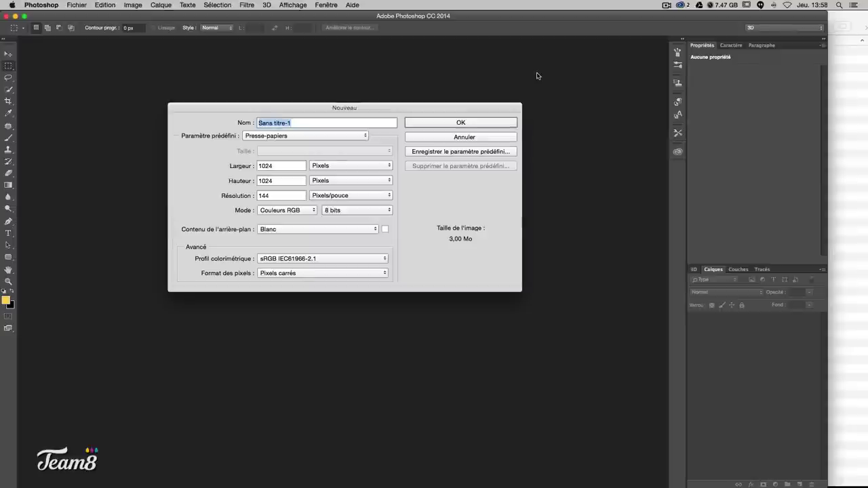
click(290, 136)
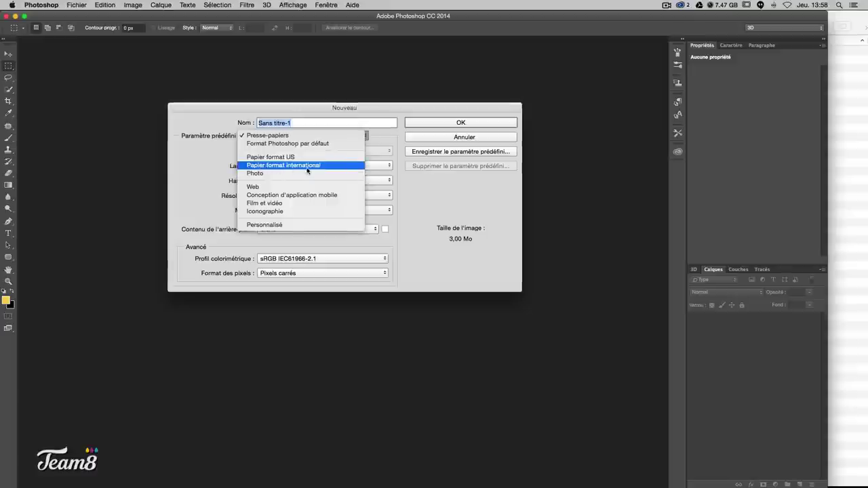
click(265, 166)
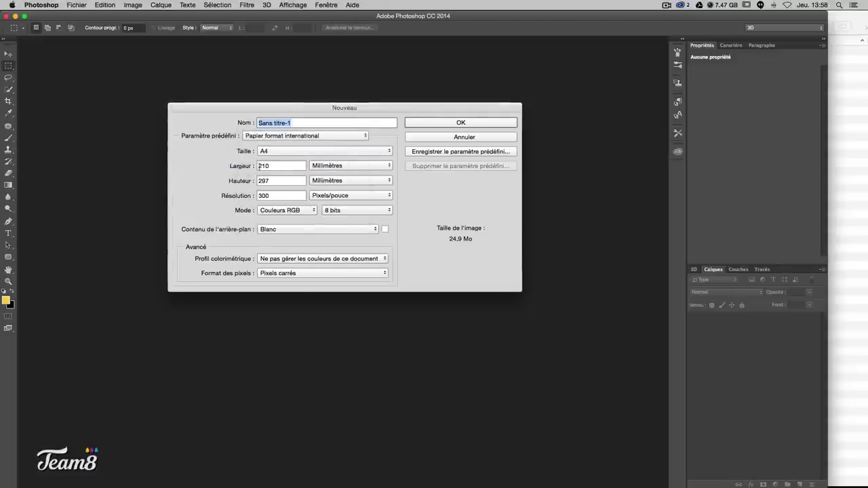
- Set the resolution to 200 ppi, keep RGB colour mode, and create the document
double_click(287, 197)
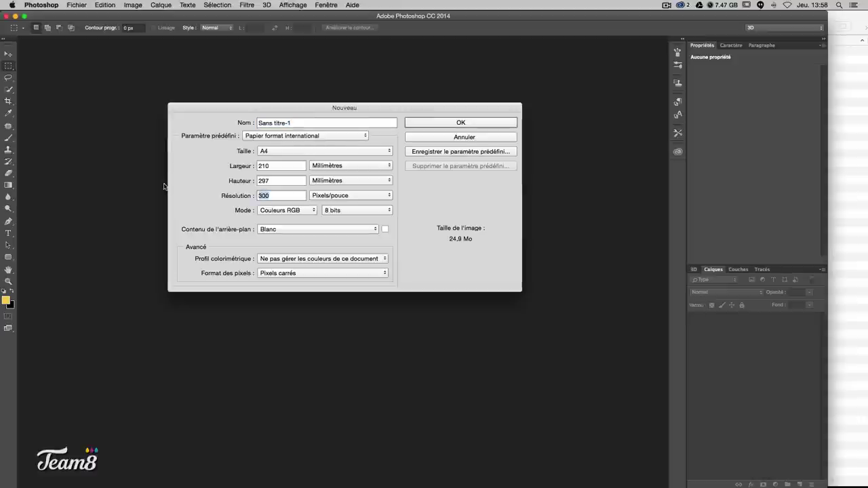
text(200)
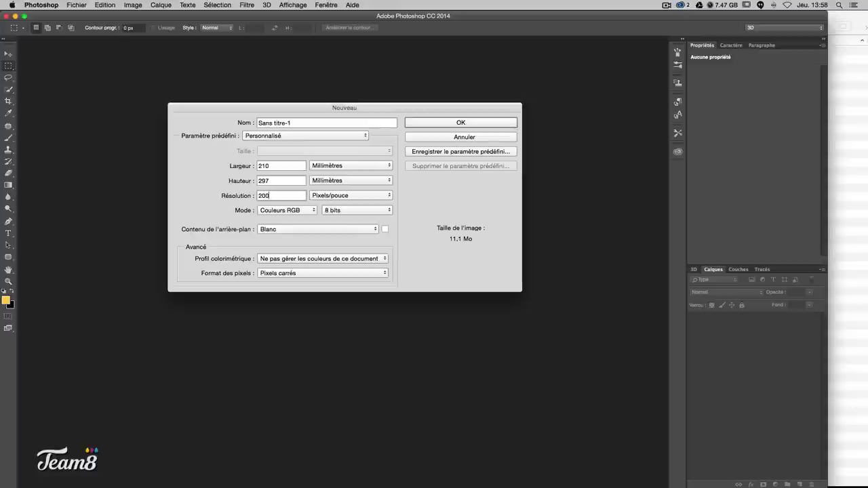
key(super+a)
click(306, 212)
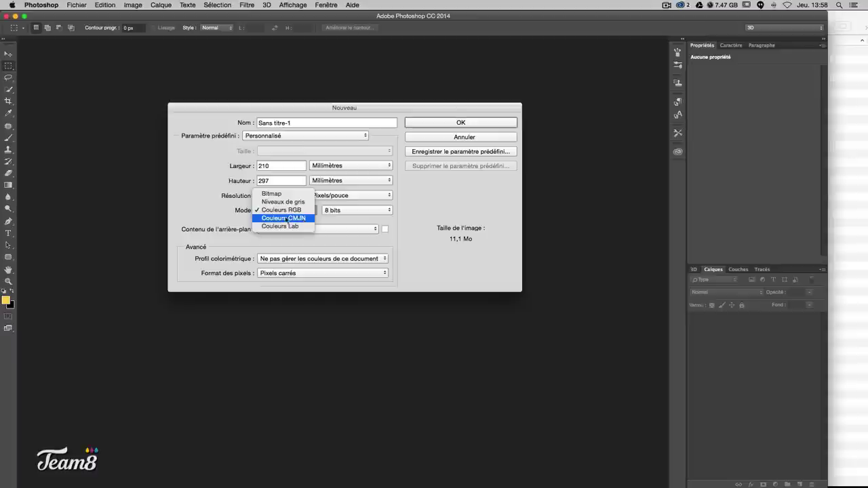
click(178, 212)
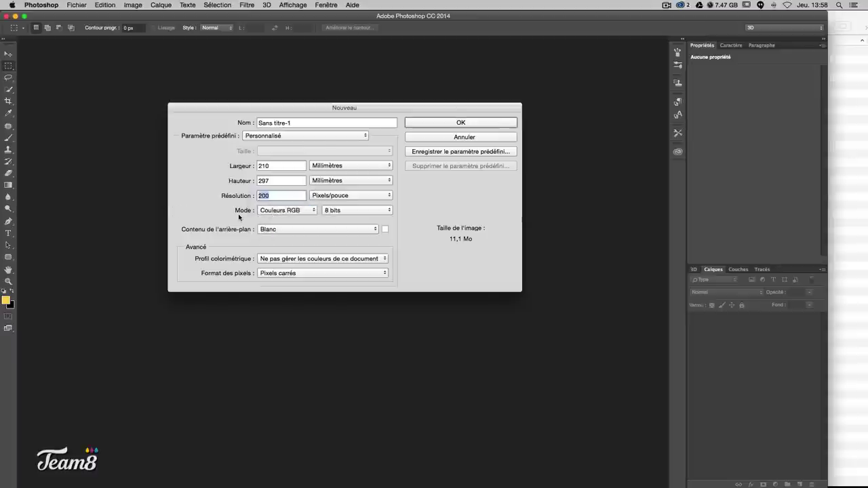
click(288, 195)
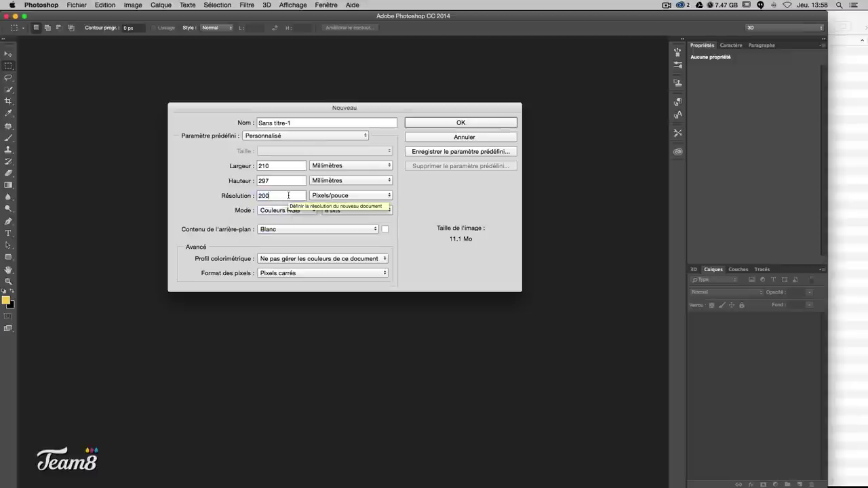
key(Return)
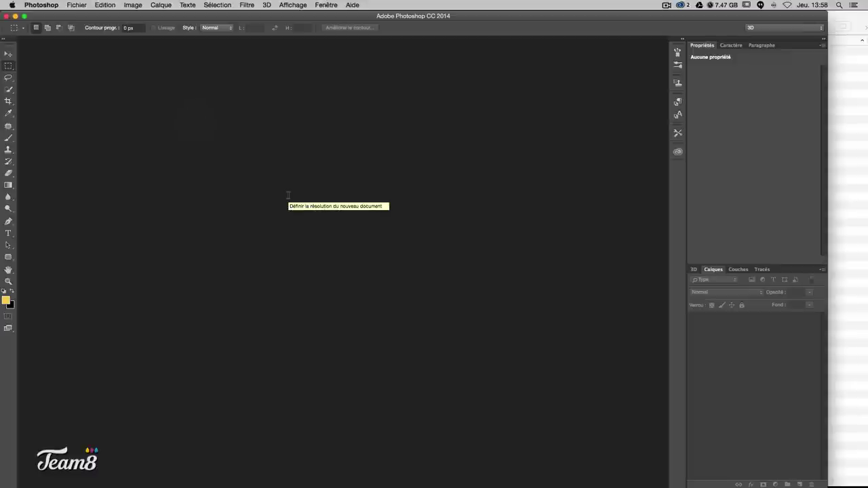
- Browse the Save As dialog to tuto-splash, then cancel twice, leaving Sans titre-1 unsaved
click(6, 54)
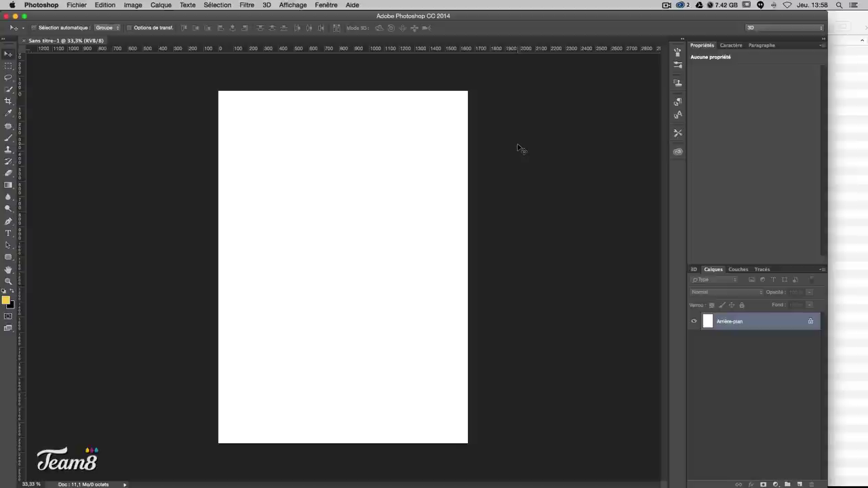
click(42, 4)
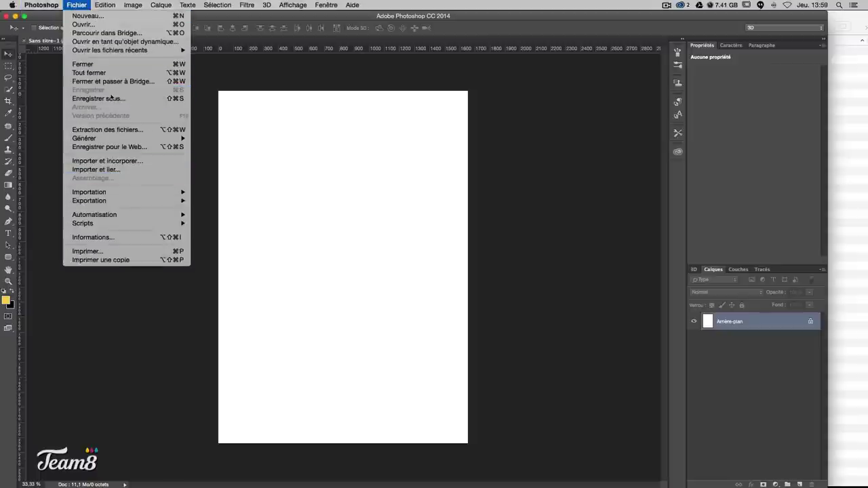
click(111, 99)
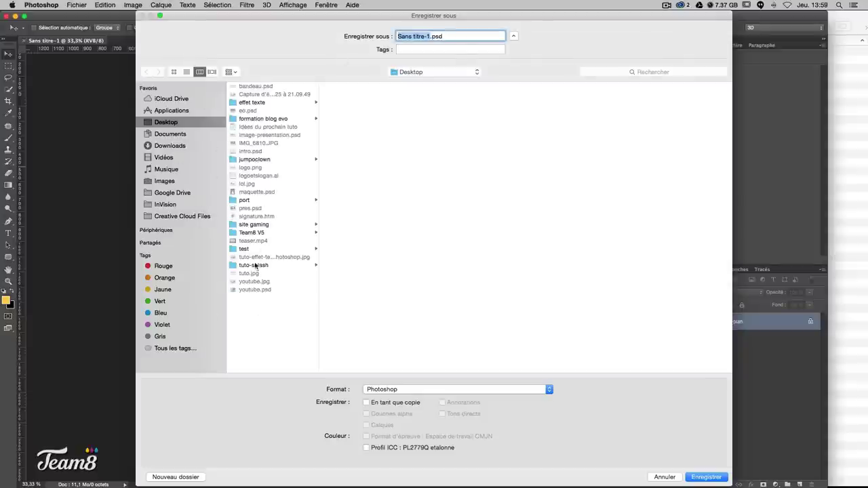
click(248, 266)
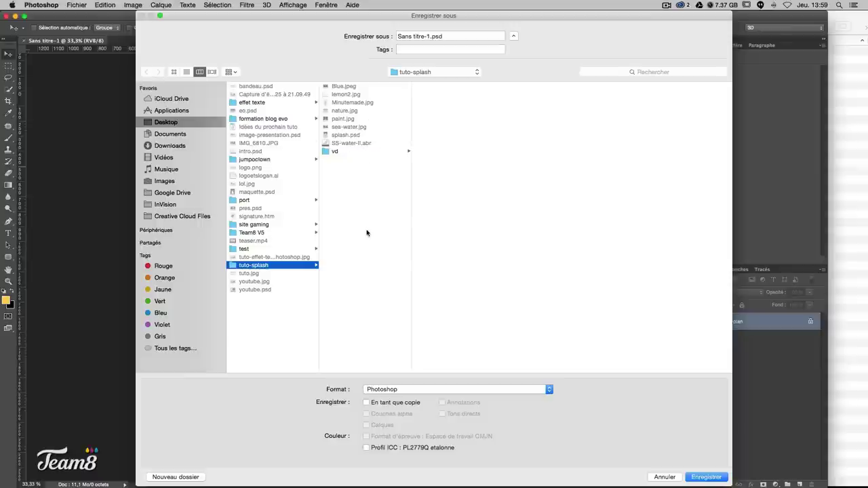
key(Escape)
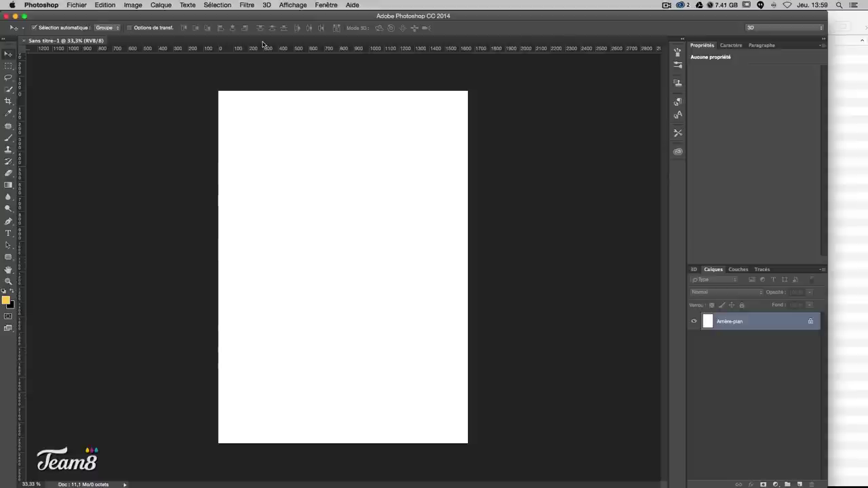
key(ctrl+s)
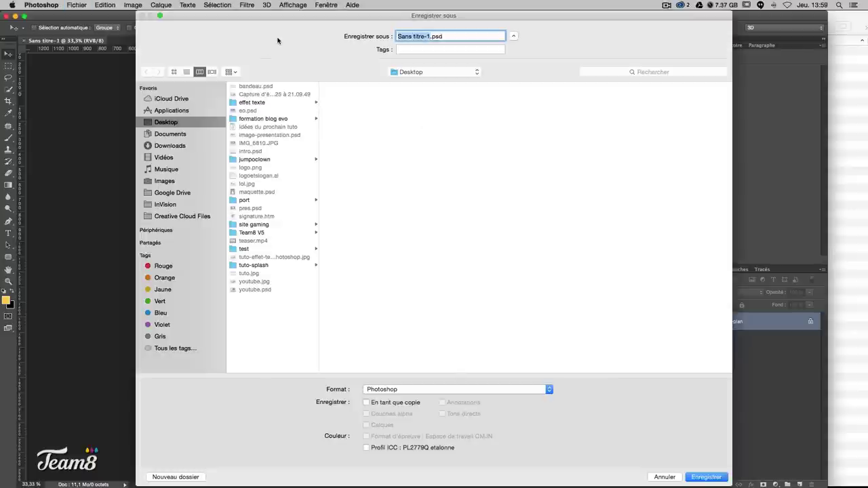
key(Escape)
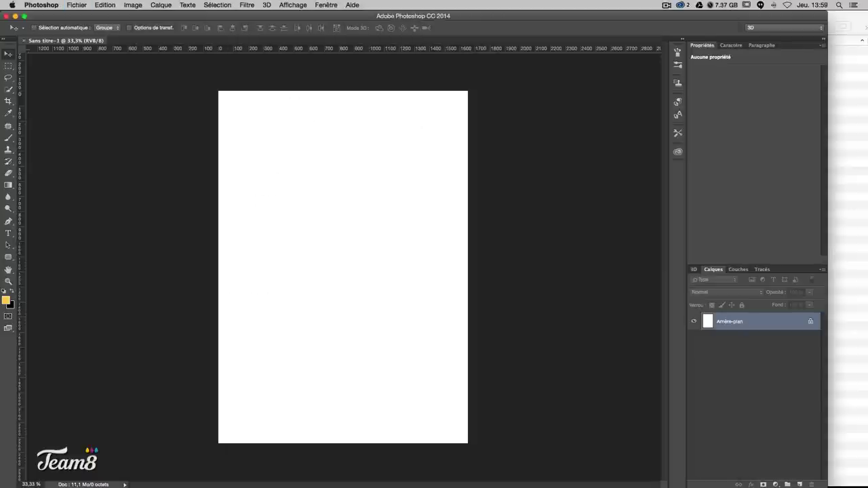
click(851, 19)
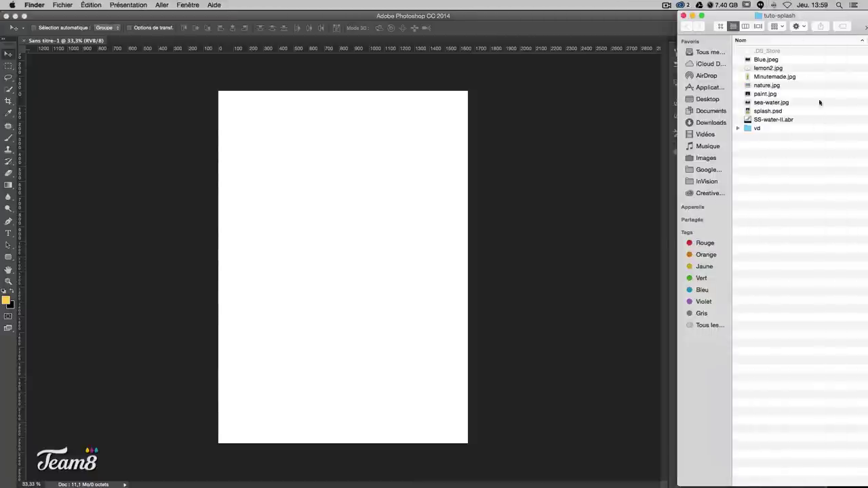
- Open sea-water.jpg in Adobe Photoshop CC 2014 from Finder
click(765, 103)
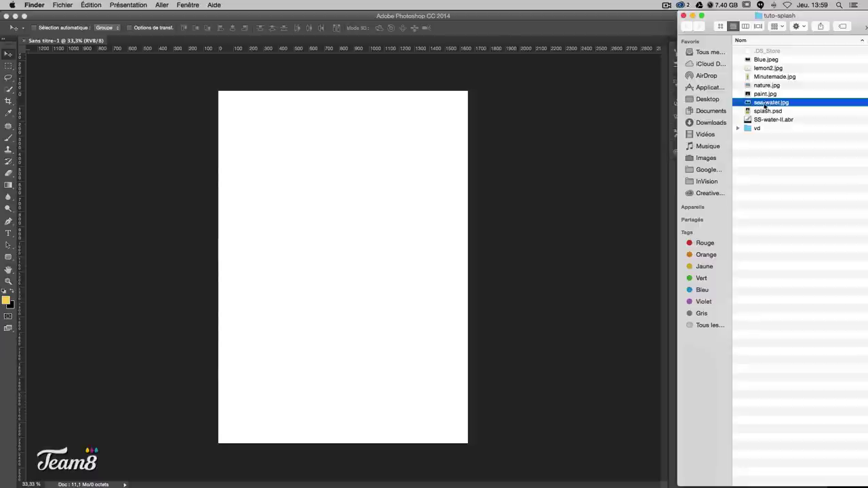
right_click(765, 106)
mouse_move(654, 117)
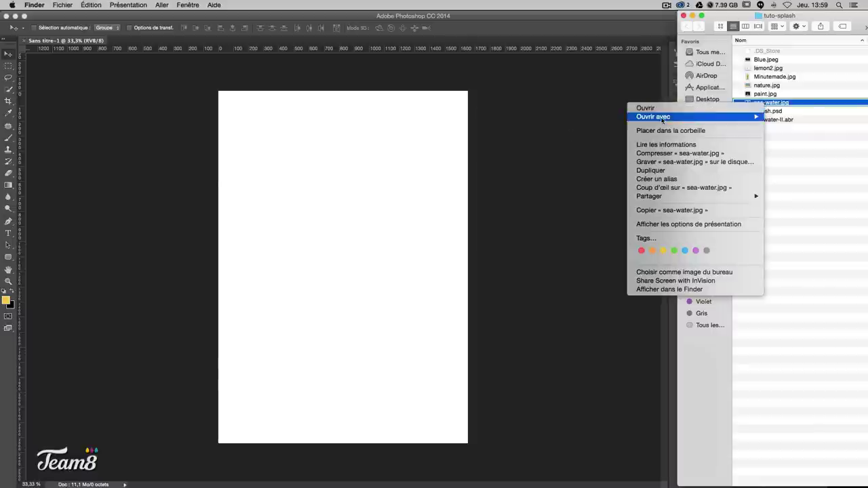
click(548, 151)
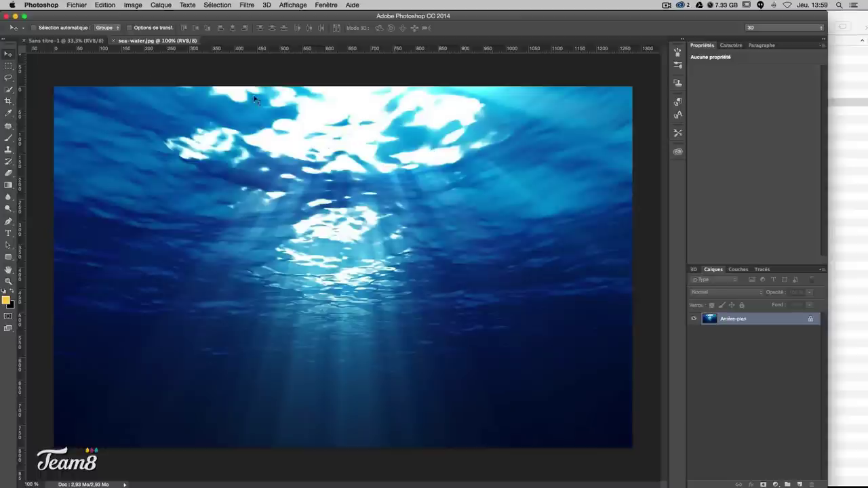
click(54, 41)
- Open Blue.jpeg in Adobe Photoshop CC 2014 from Finder
click(856, 194)
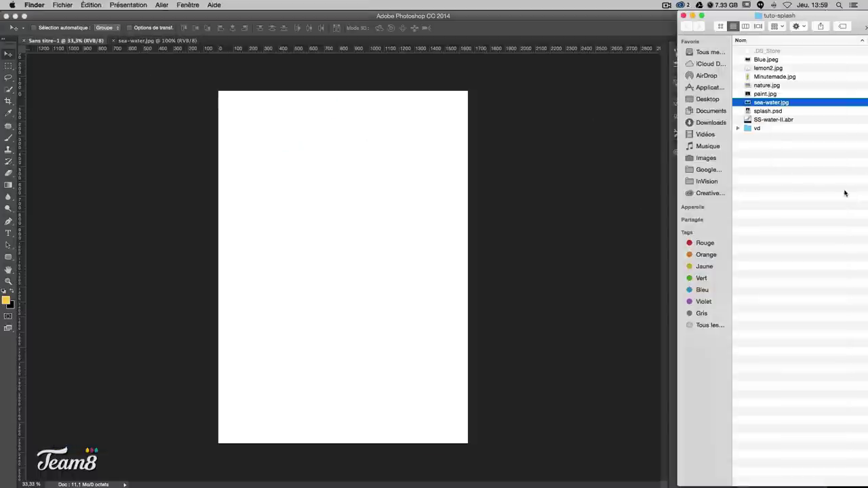
click(770, 63)
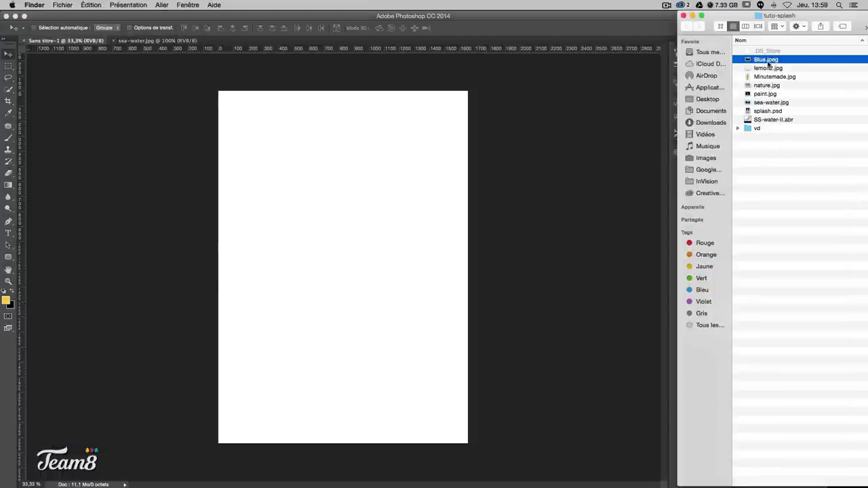
right_click(760, 61)
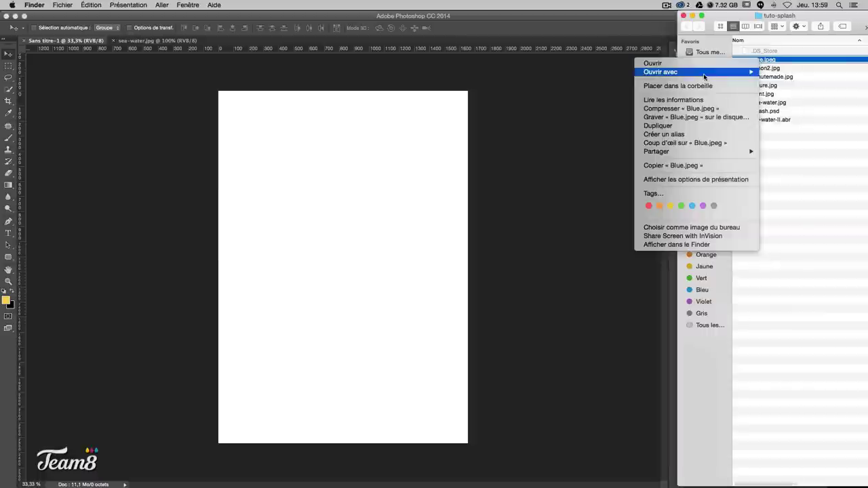
mouse_move(678, 72)
click(537, 107)
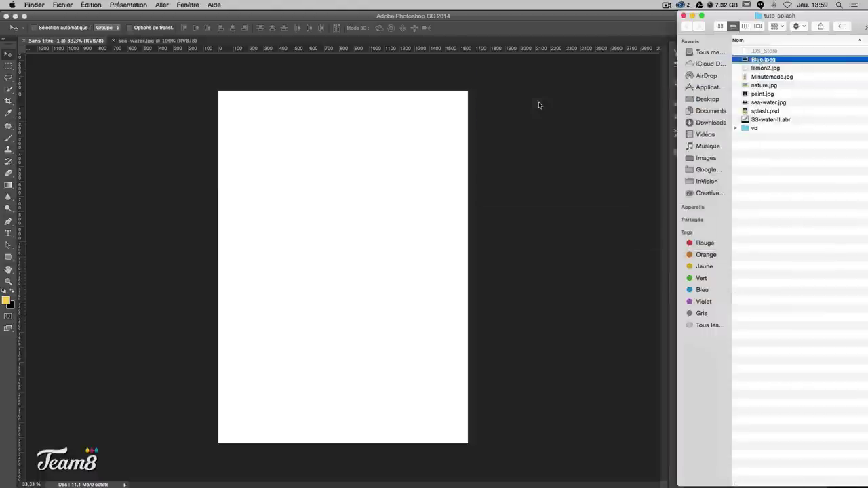
- Paste all of Blue.jpeg into Sans titre-1 as Calque 1 and unlock the background as Calque 0
key(ctrl+a)
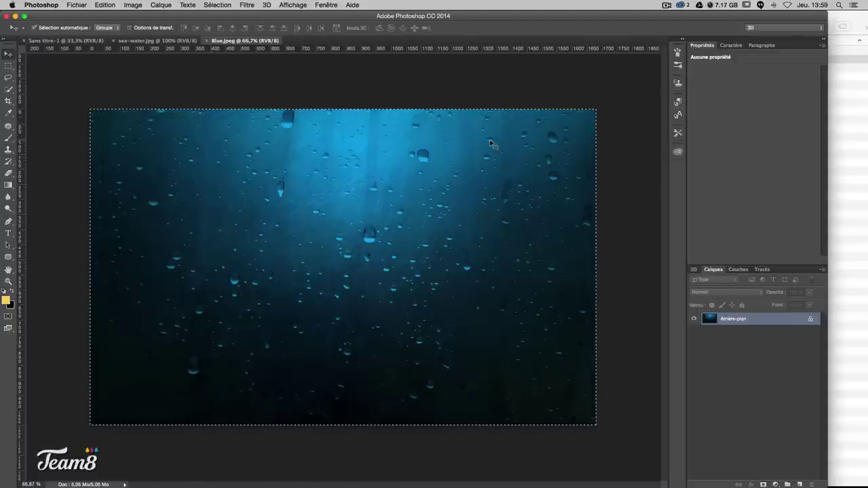
click(65, 42)
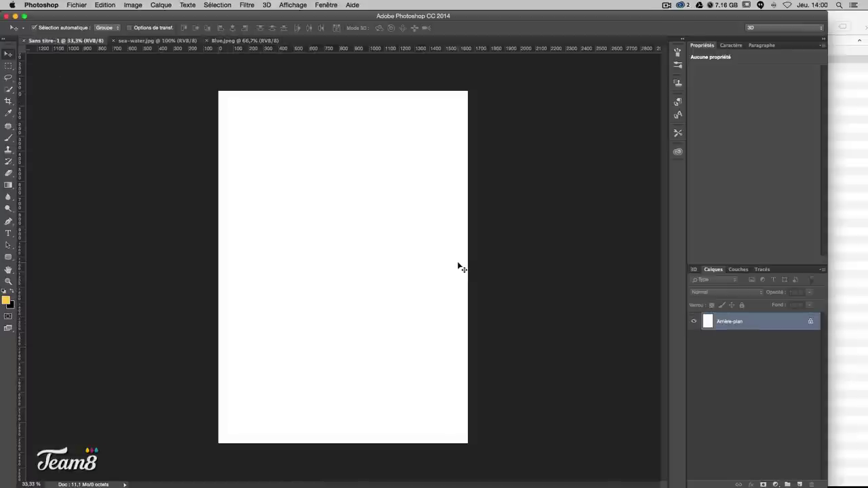
key(ctrl+v)
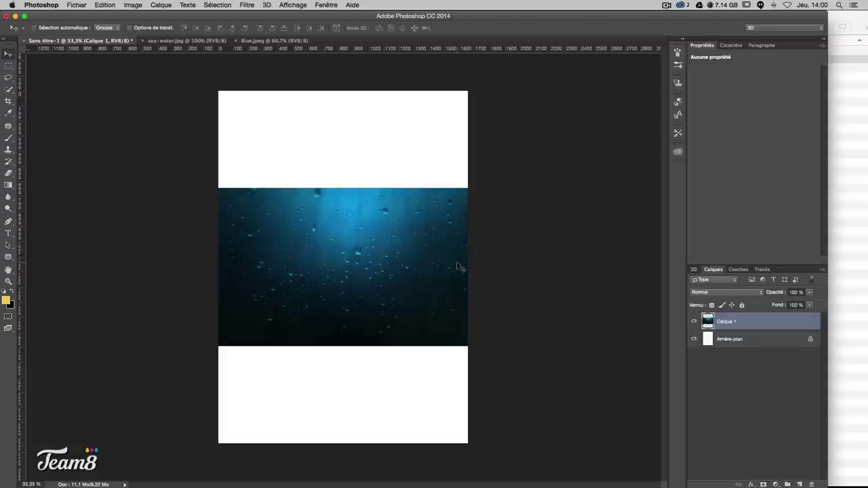
double_click(759, 347)
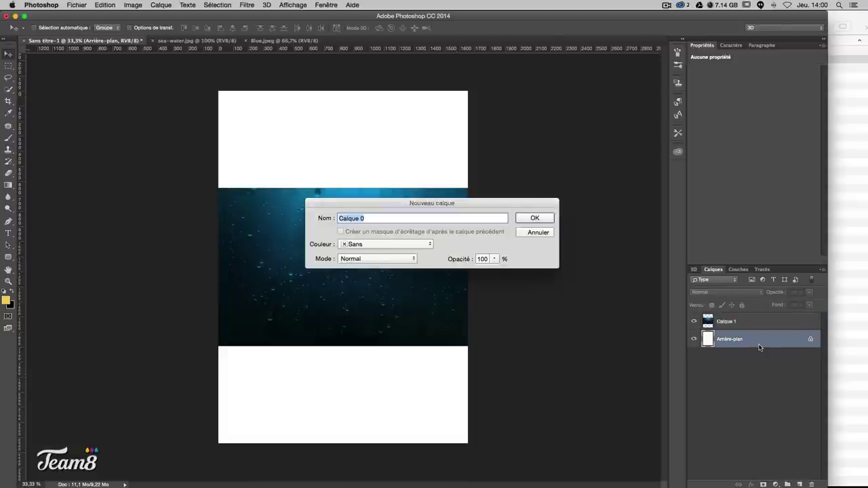
key(Return)
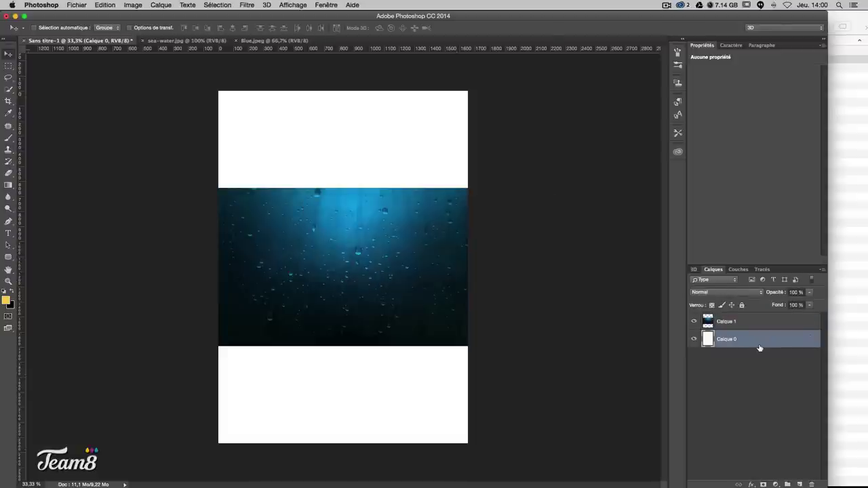
- Slightly shrink the water-drop layer and add a vertical guide at the page's horizontal centre
key(ctrl+t)
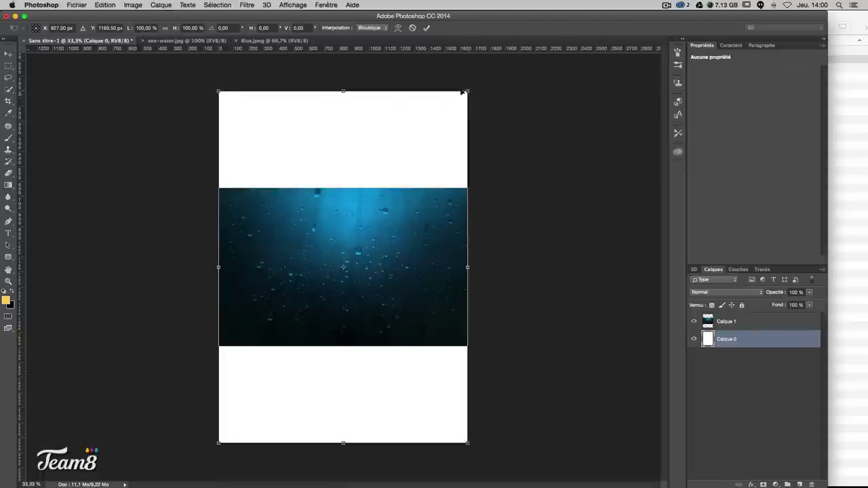
drag(463, 95, 468, 91)
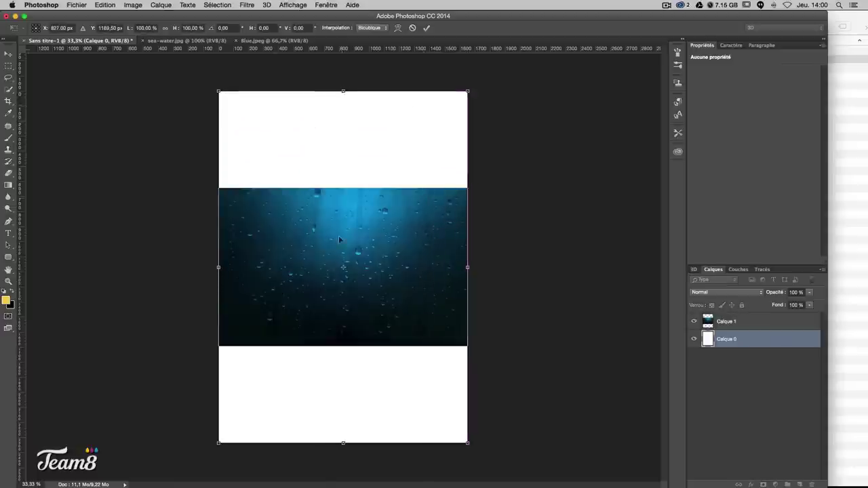
key(ctrl+r)
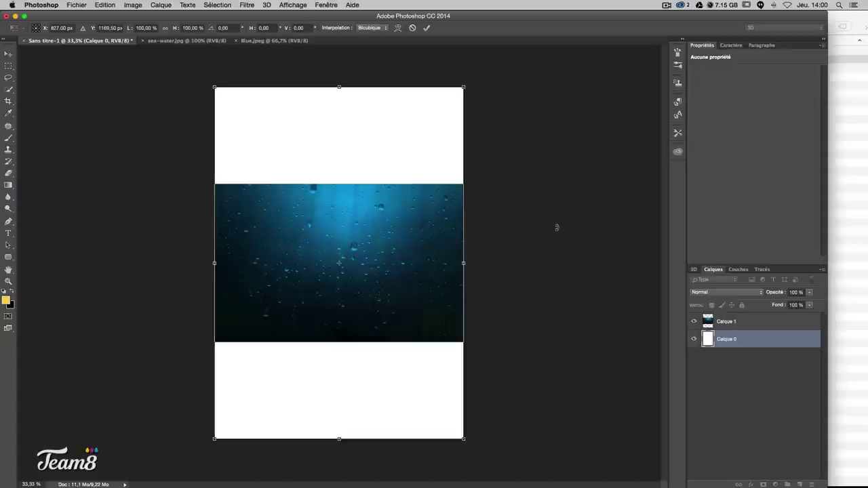
key(ctrl+r)
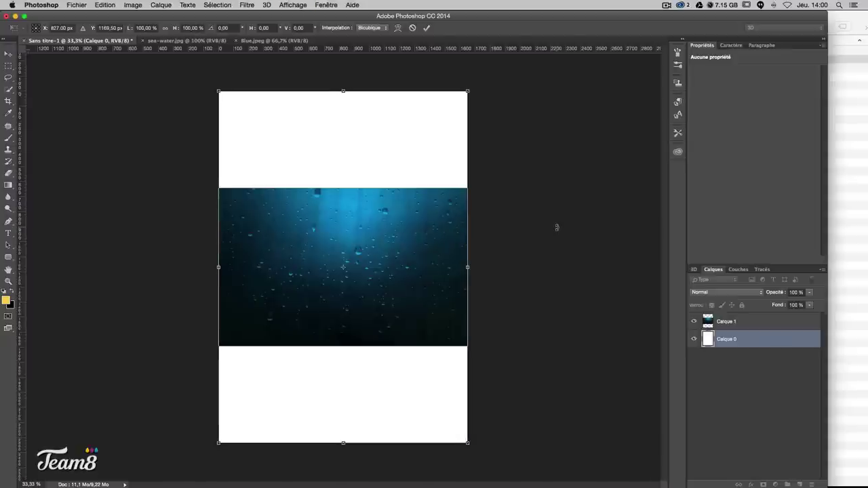
key(ctrl+r)
key(ctrl+r)
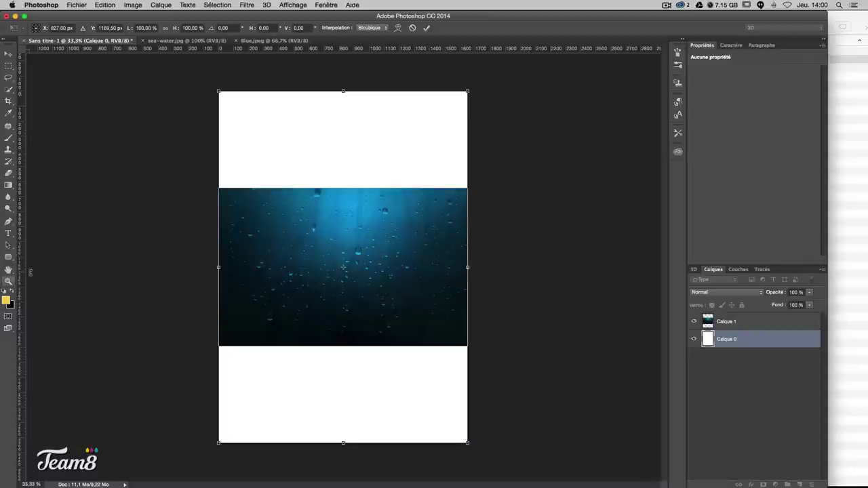
drag(21, 242, 19, 230)
mouse_move(21, 197)
mouse_down()
mouse_move(336, 183)
mouse_move(344, 101)
mouse_up()
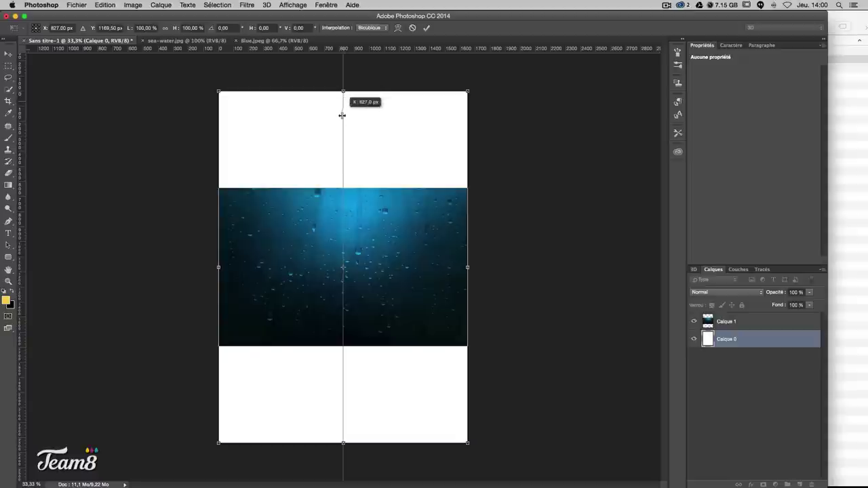
mouse_move(344, 101)
mouse_down()
mouse_move(347, 156)
mouse_move(343, 148)
mouse_up()
- Zoom the view to 50% and commit the water-drop layer transform
key(super+plus)
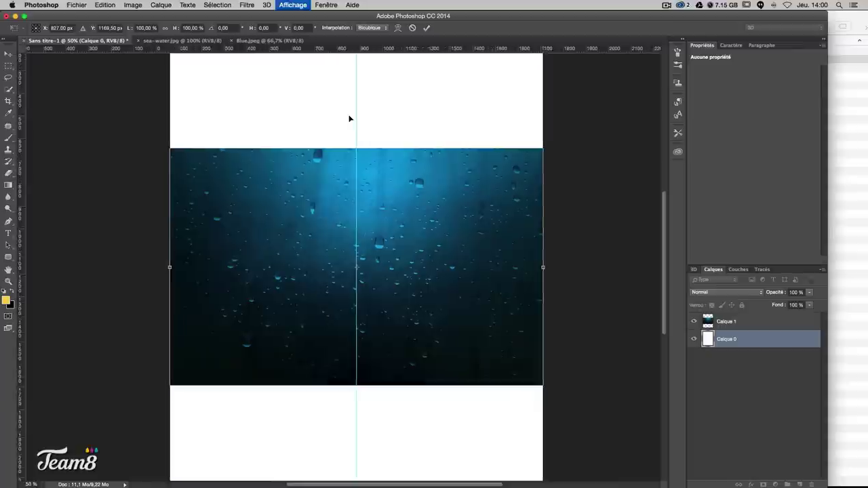
scroll(451, 198, up, 4)
scroll(451, 199, up, 1)
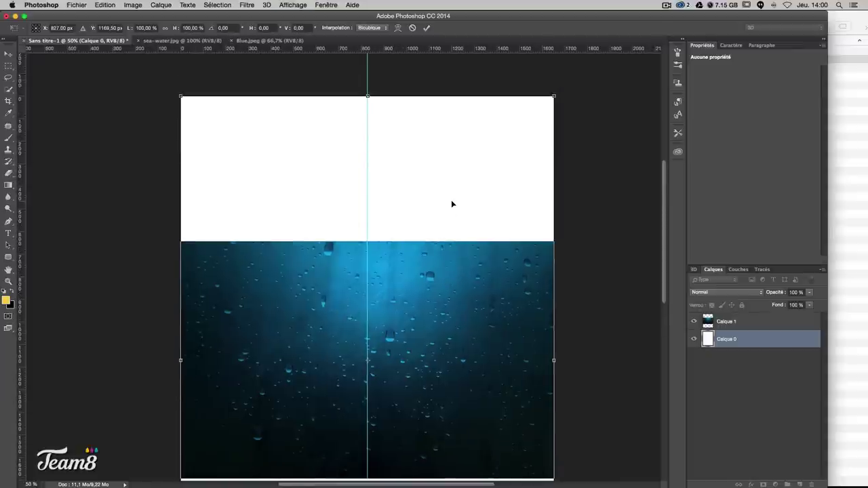
key(Return)
scroll(454, 203, down, 3)
scroll(456, 226, up, 1)
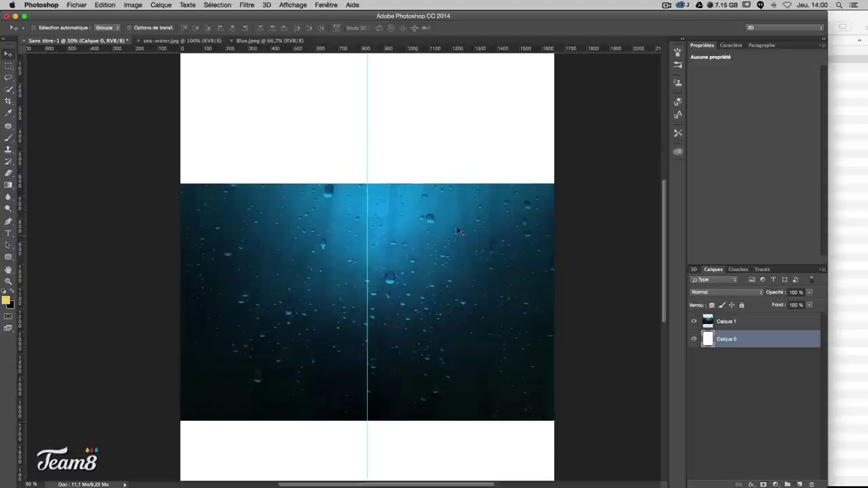
scroll(457, 228, up, 1)
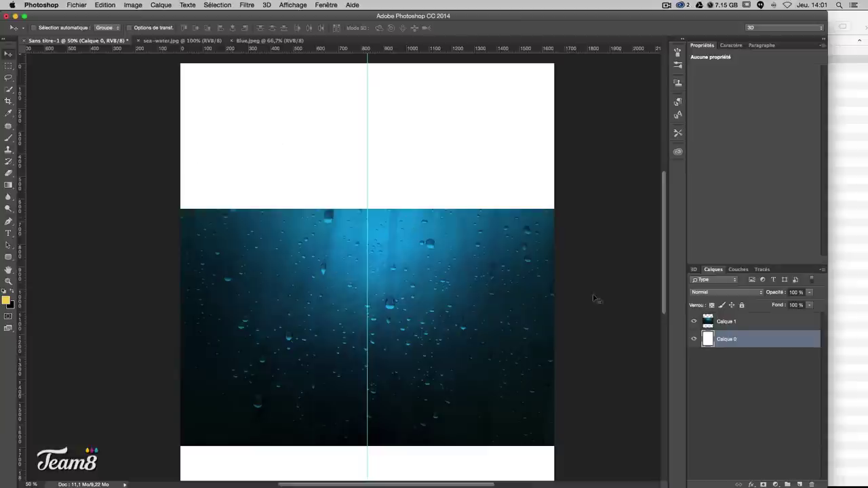
scroll(519, 325, down, 1)
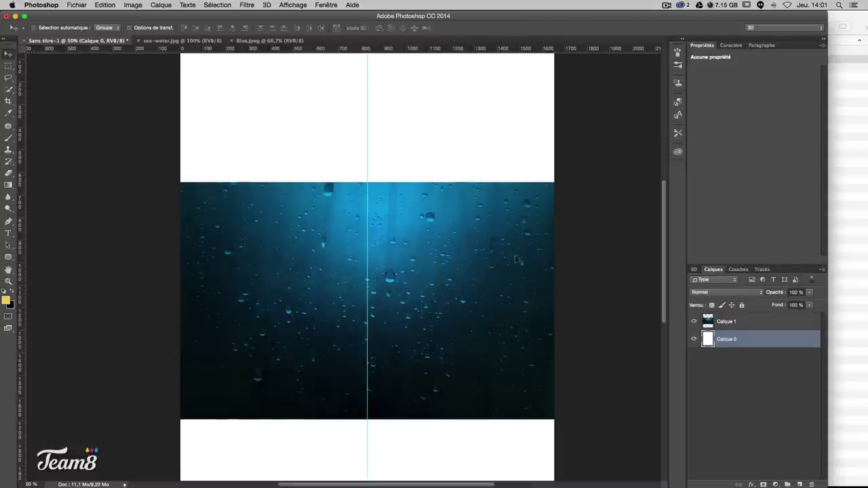
scroll(519, 261, up, 1)
scroll(529, 297, up, 2)
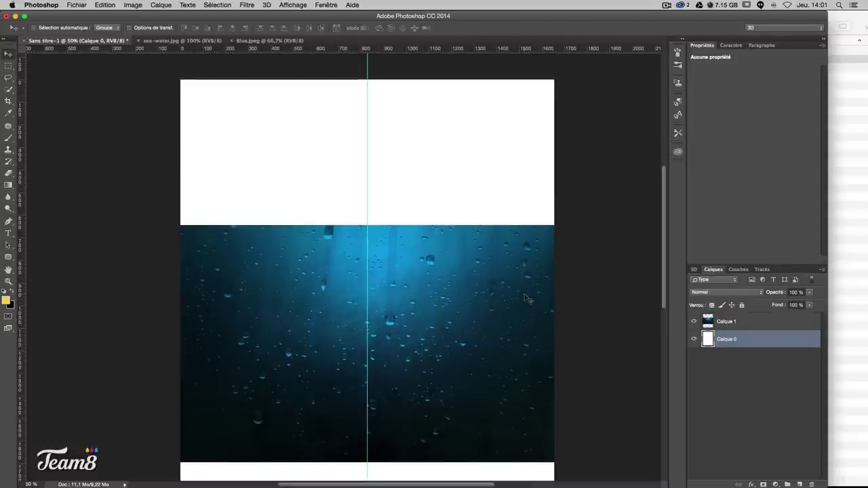
- Add a horizontal guide through the page centre, snapped to the transform's centre point
key(super+t)
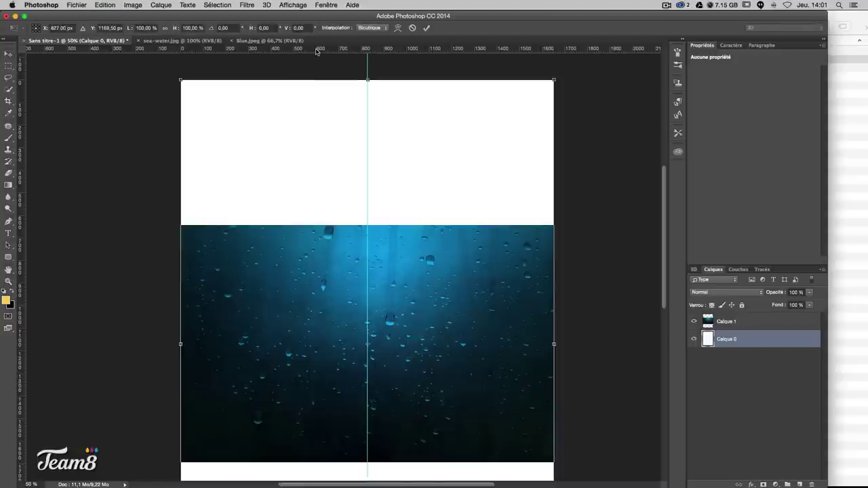
drag(317, 52, 329, 344)
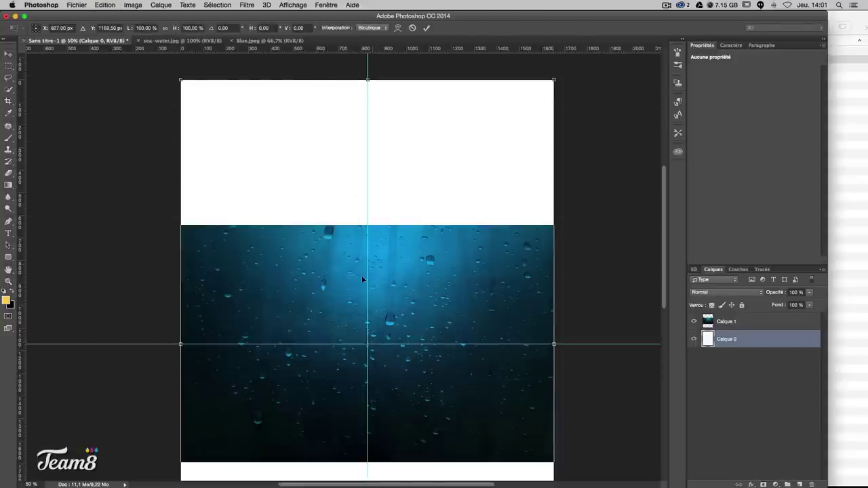
key(Return)
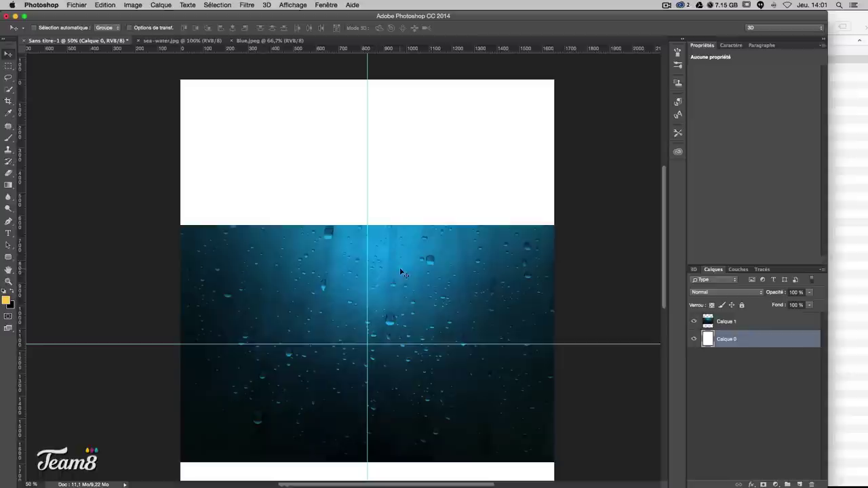
scroll(459, 268, down, 2)
scroll(460, 266, down, 2)
scroll(460, 267, up, 2)
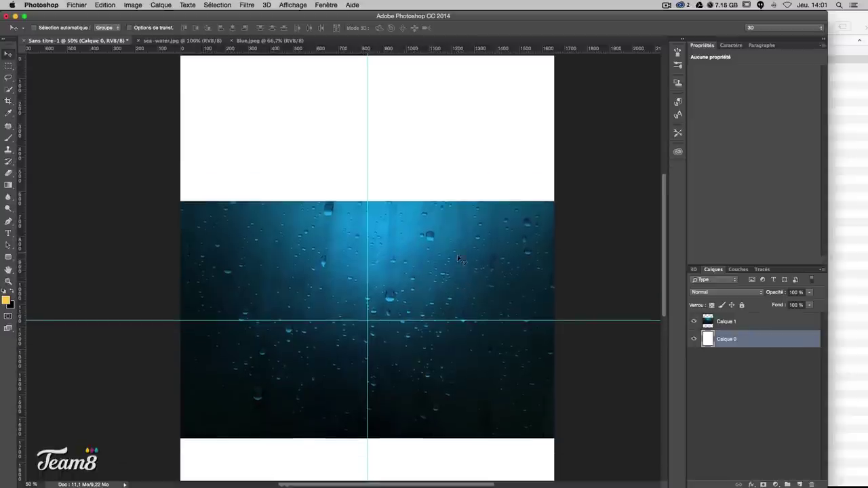
- Rename the water-drop layer Calque 1 to 'bleu'
right_click(433, 240)
click(441, 239)
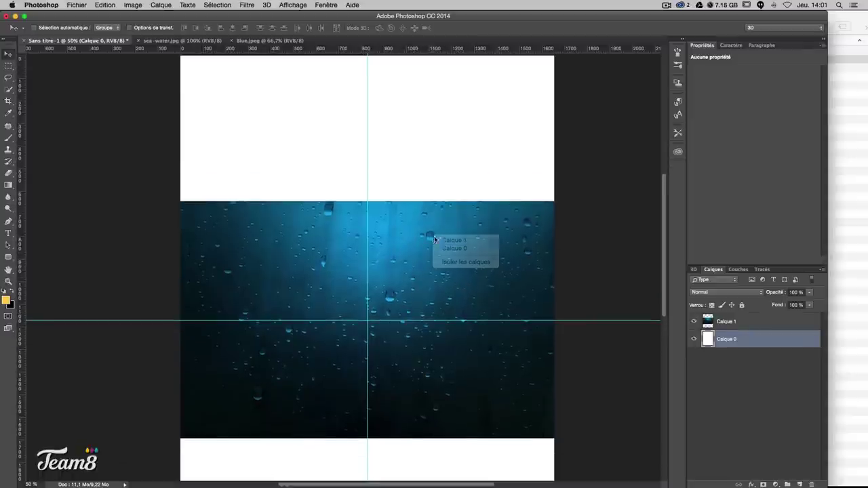
double_click(726, 322)
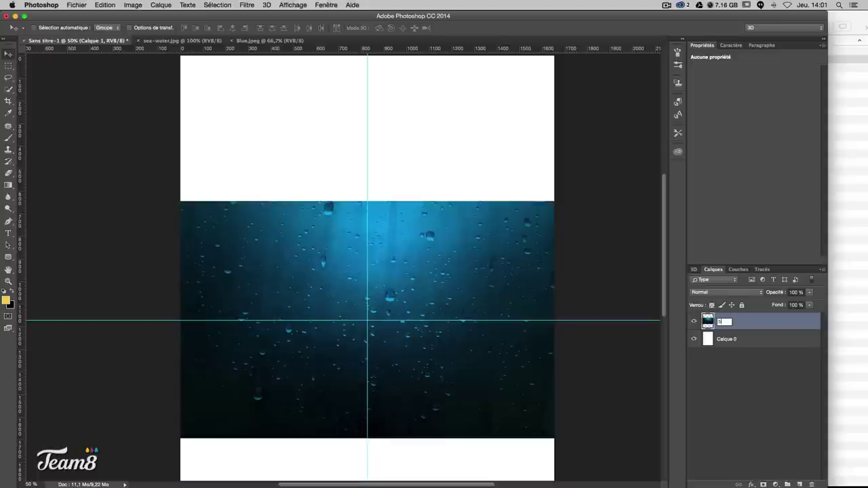
key(Return)
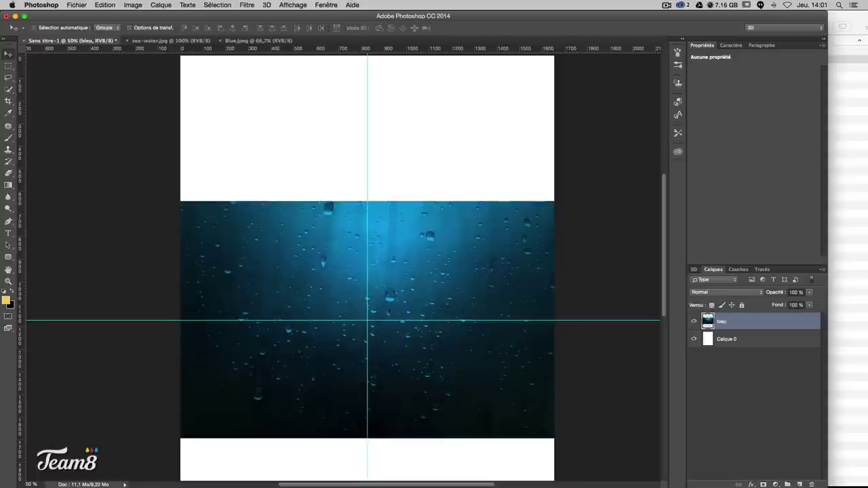
- Move the bleu water image up to the top edge of the page
key(ctrl+t)
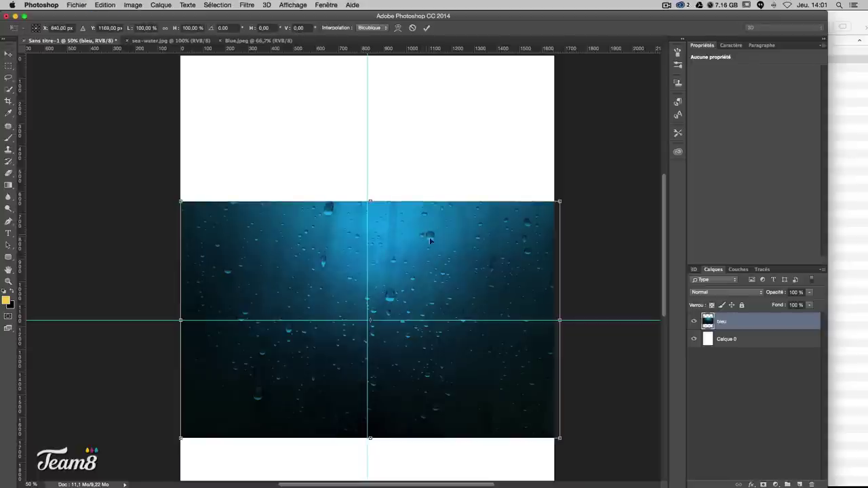
drag(415, 252, 413, 146)
drag(410, 218, 415, 179)
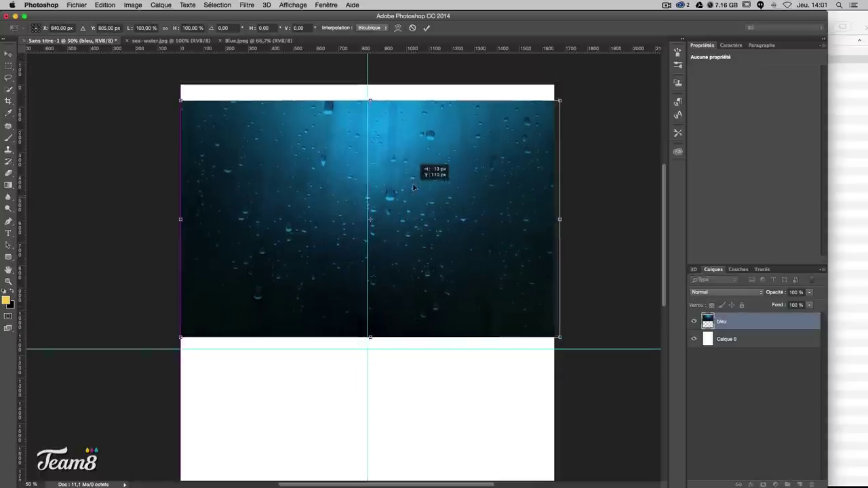
key(Return)
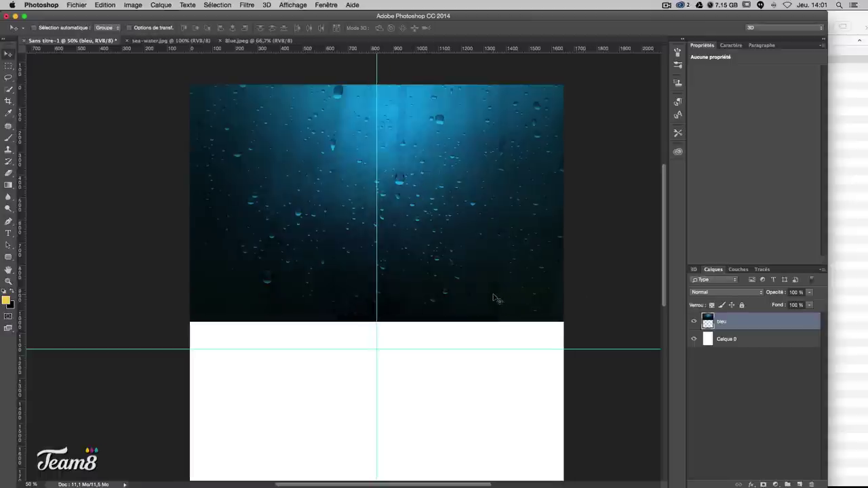
- Nudge the bleu layer left and scale it to about 99.3% to fit the page width
key(ctrl+t)
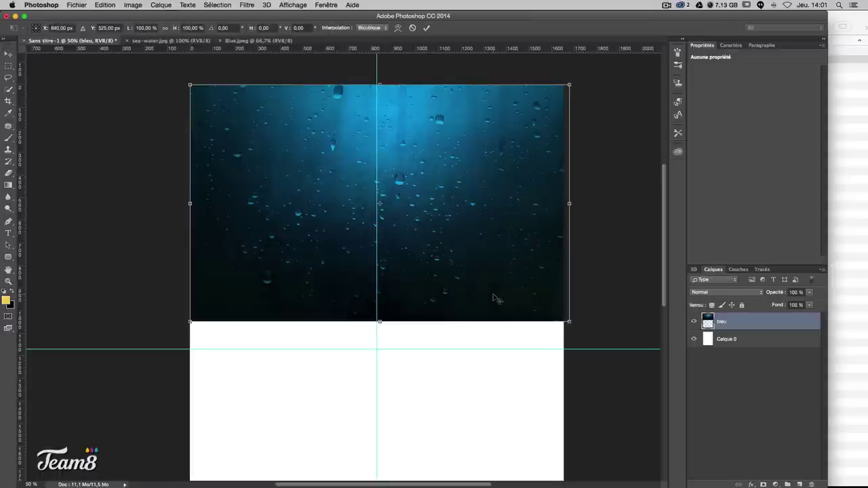
drag(494, 297, 493, 266)
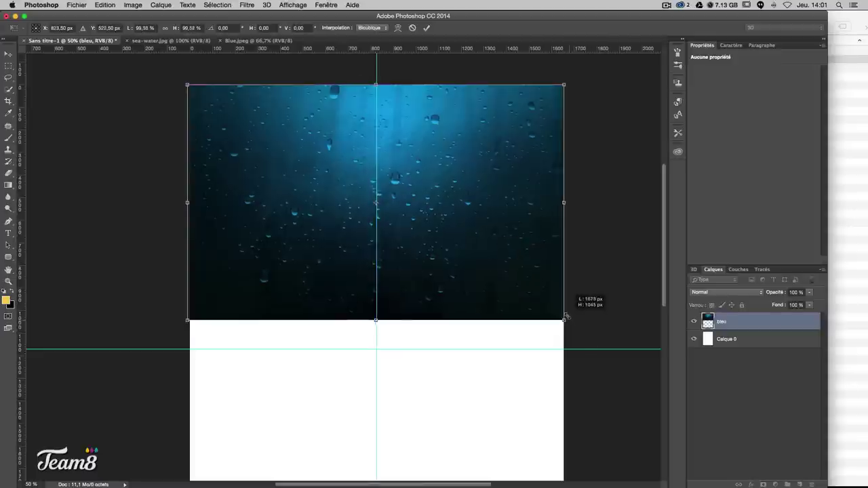
drag(566, 322, 566, 319)
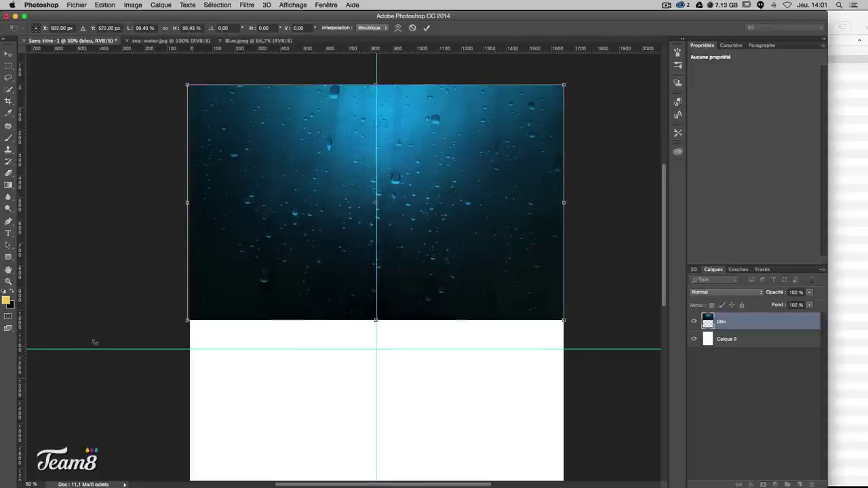
drag(186, 322, 187, 318)
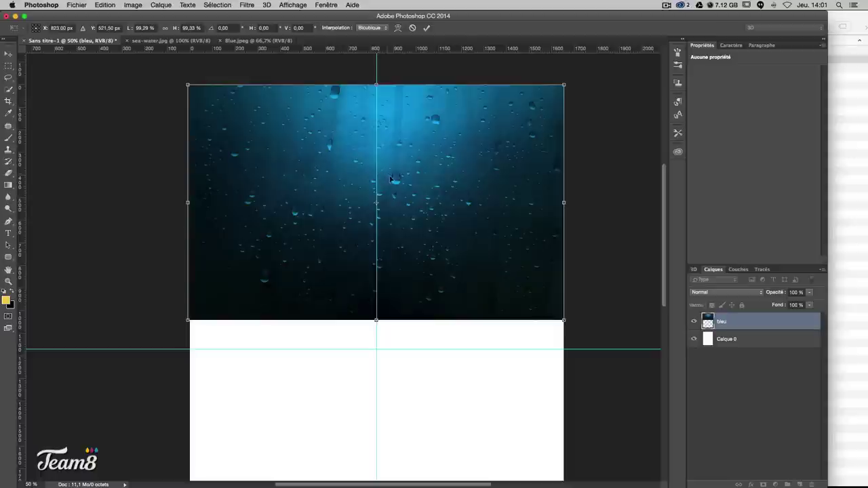
- Discard the stray resize, then flip the bleu water layer vertically and nudge it into place
right_click(409, 196)
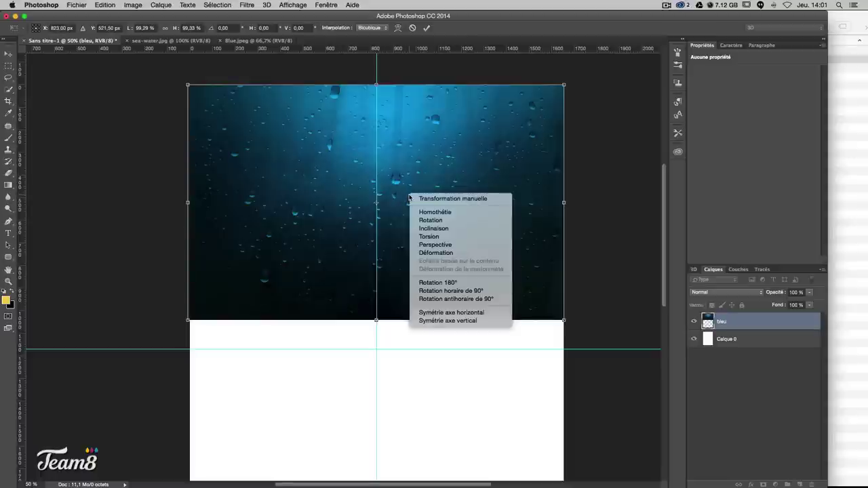
click(386, 226)
key(Escape)
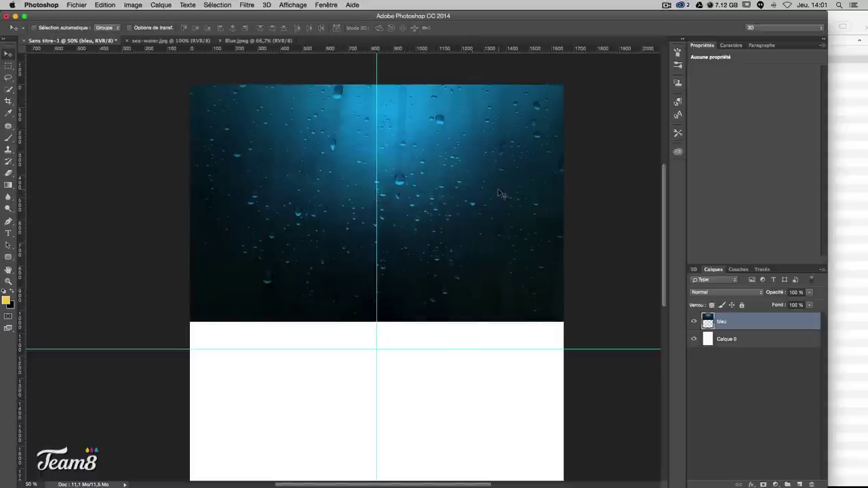
key(ctrl+t)
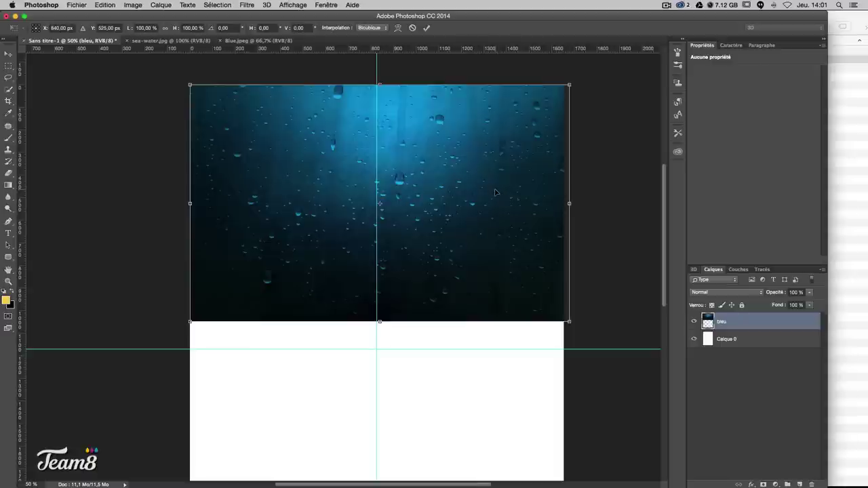
right_click(469, 205)
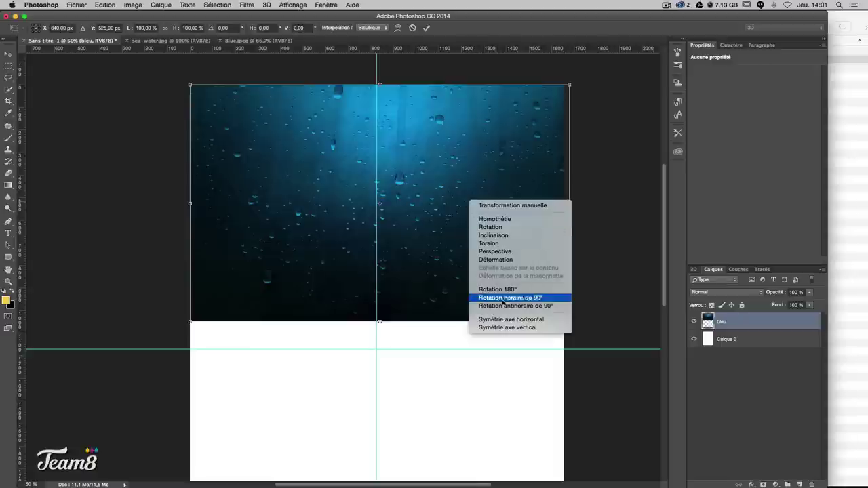
click(502, 329)
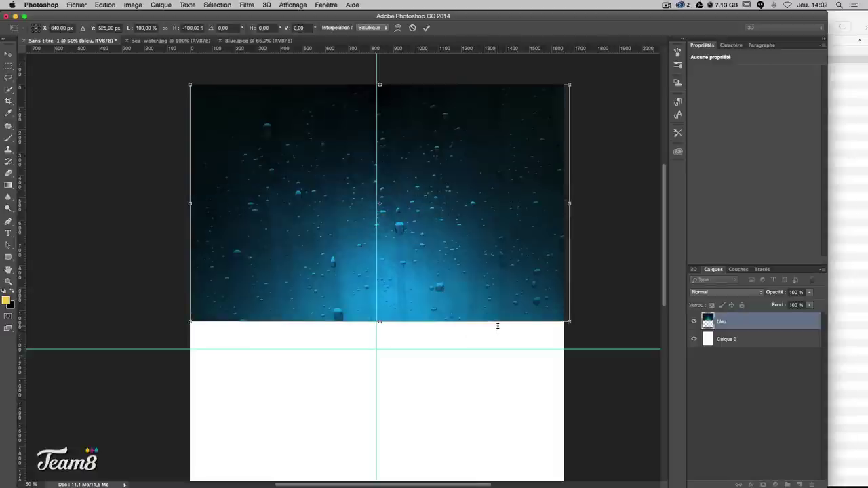
drag(448, 168, 446, 167)
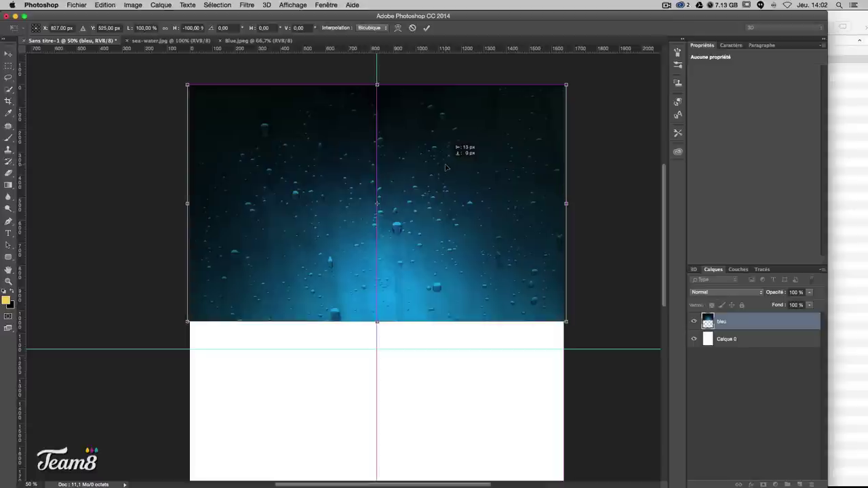
key(Return)
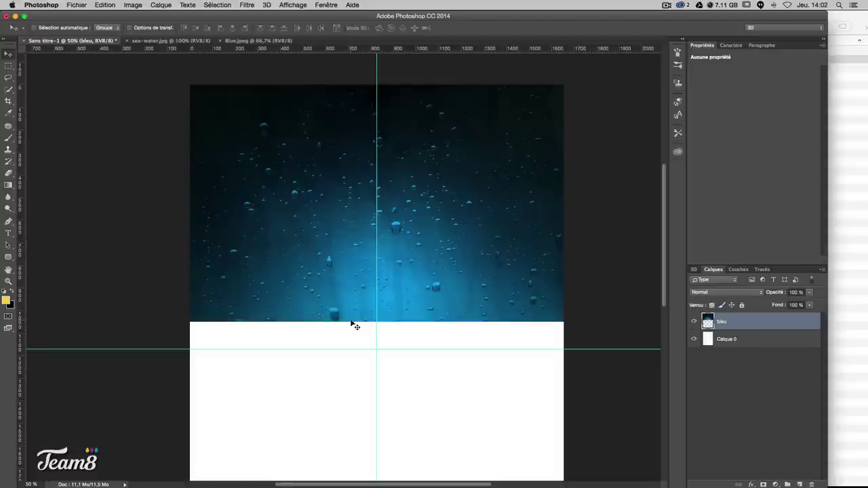
- Open nature.jpg from the tuto-splash folder with Adobe Photoshop CC 2014 via Finder
click(852, 317)
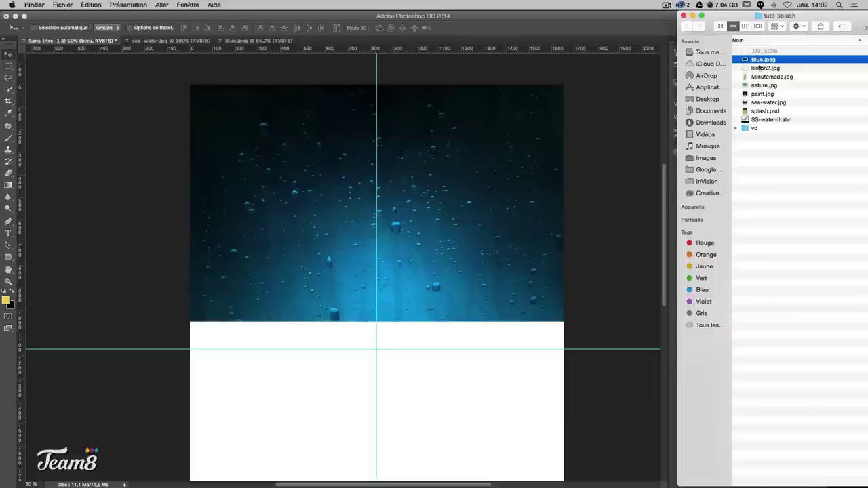
click(758, 109)
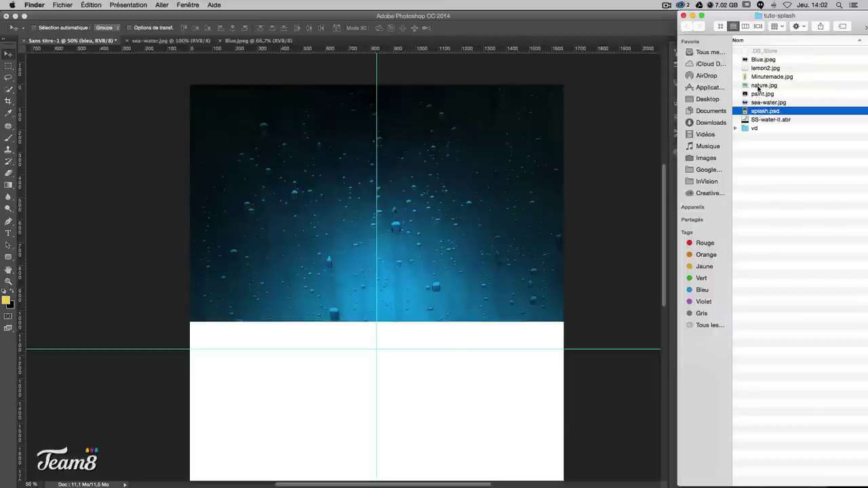
click(746, 87)
right_click(759, 88)
click(757, 87)
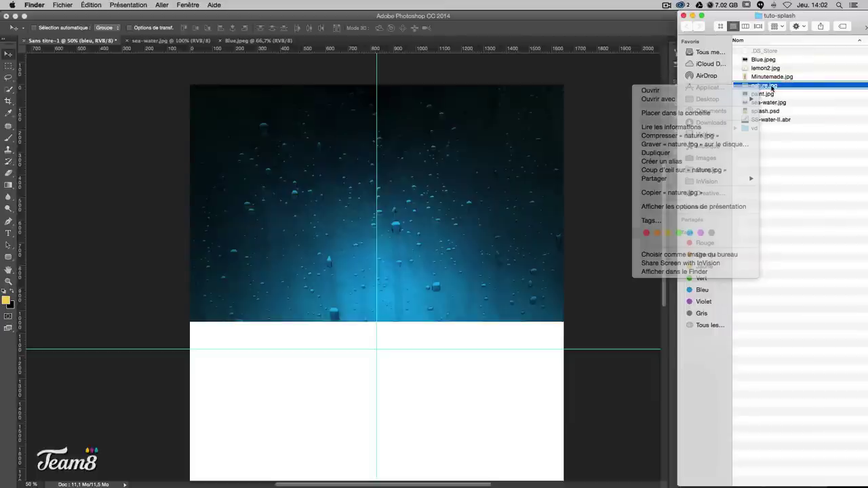
right_click(755, 87)
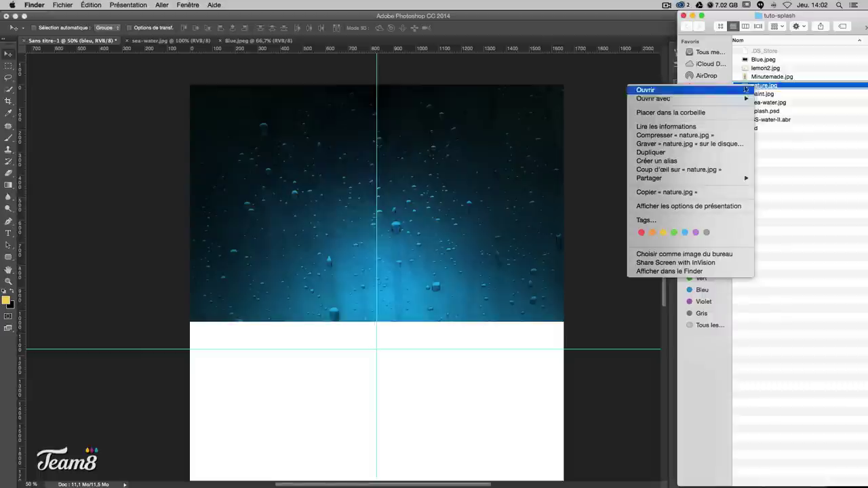
mouse_move(658, 99)
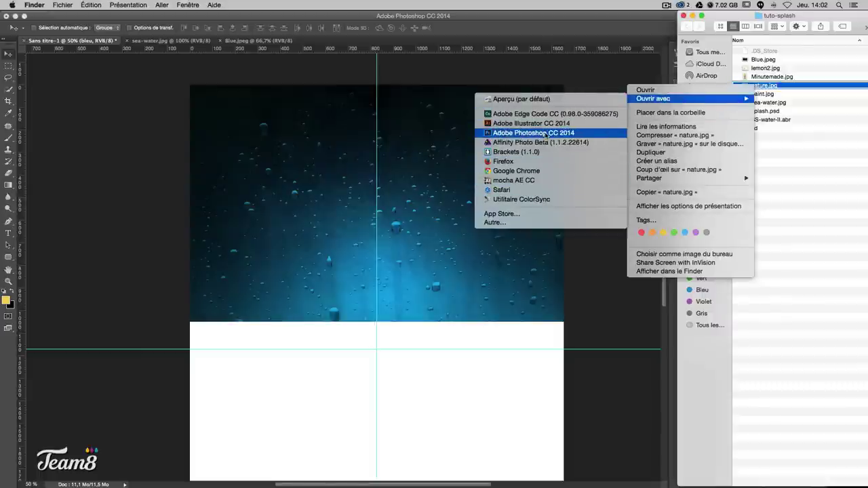
click(550, 133)
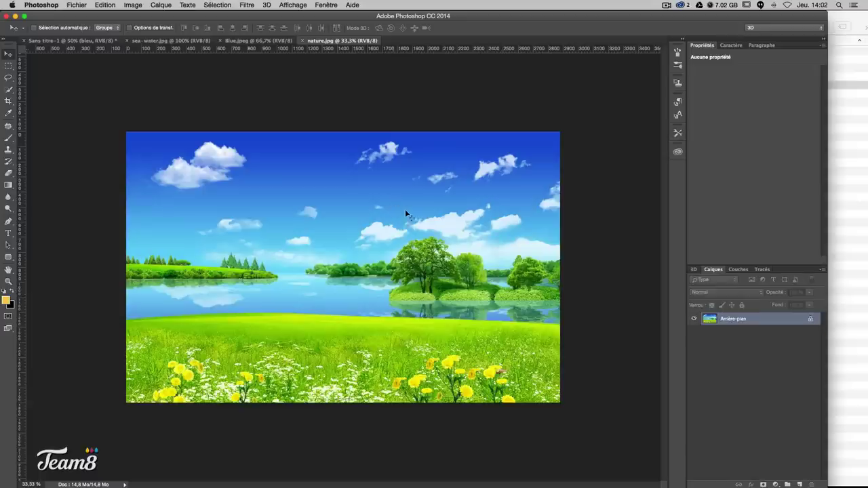
- Select all of the nature landscape and paste it into Sans titre-1 as a new layer
key(super+a)
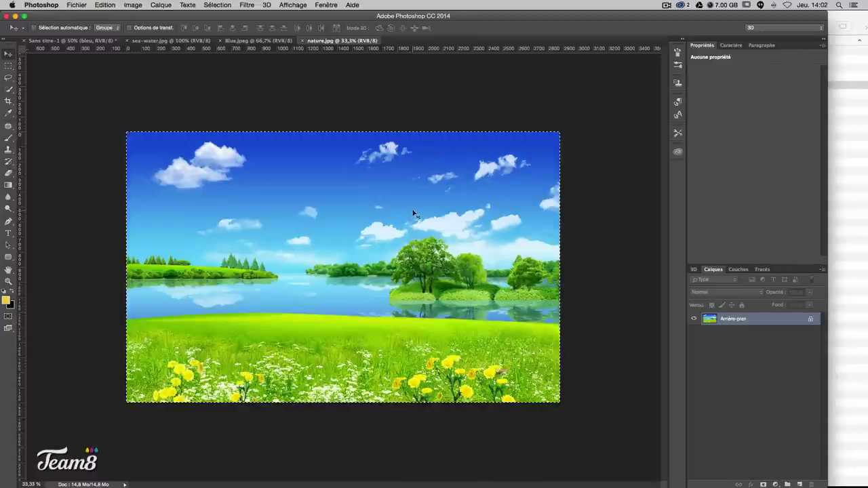
click(61, 41)
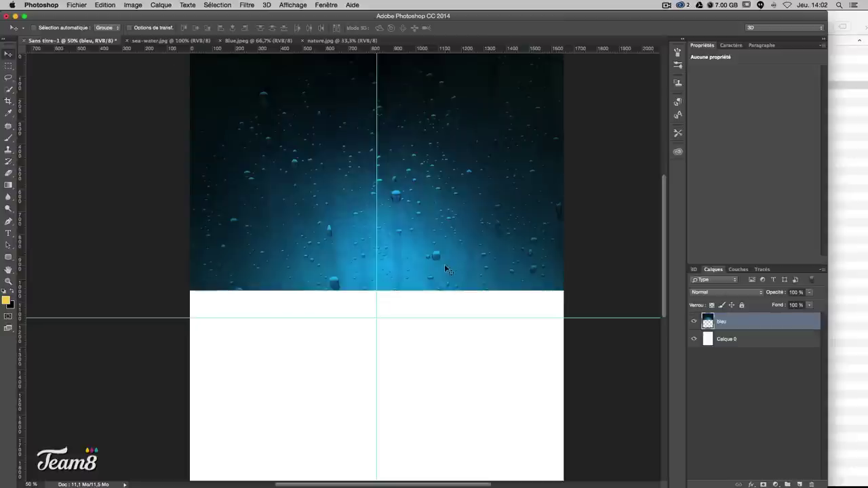
key(super+v)
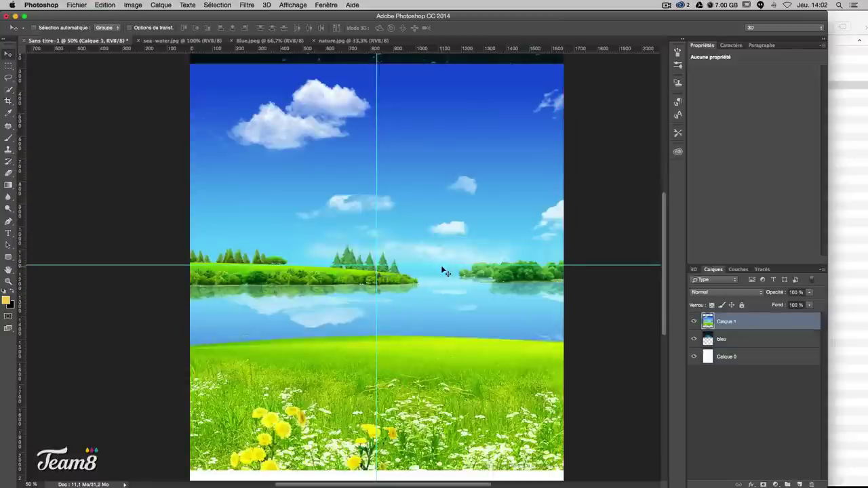
scroll(420, 175, down, 3)
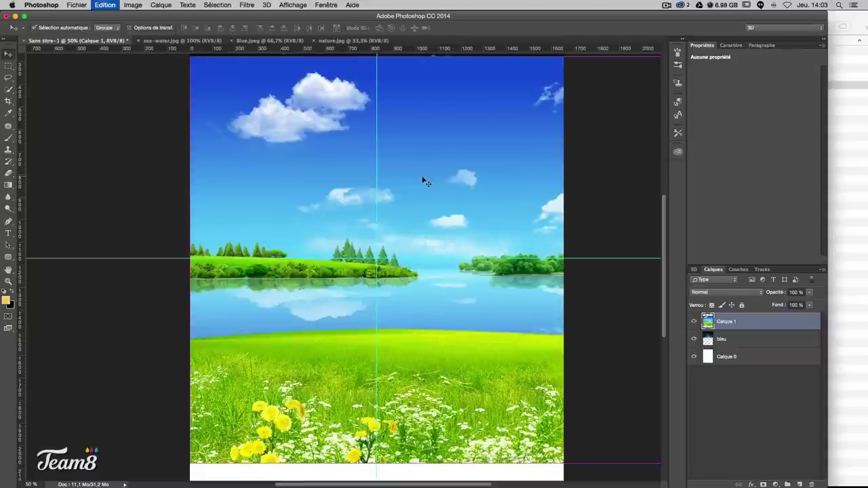
- Scale the pasted landscape down to about 70% and move it left and down
key(super+t)
scroll(487, 197, up, 3)
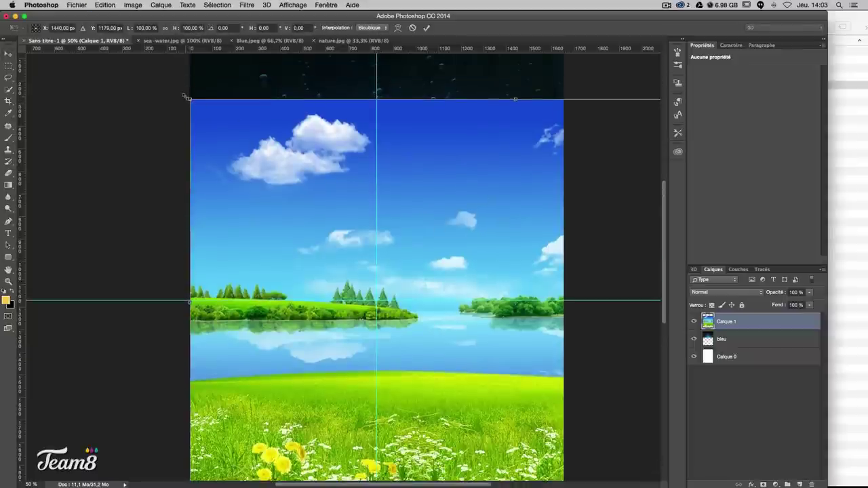
drag(189, 100, 338, 204)
key(super+z)
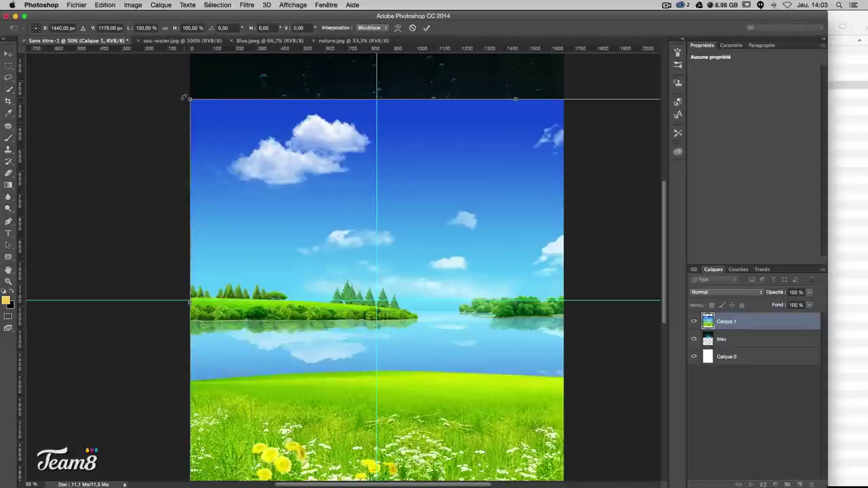
scroll(194, 114, down, 5)
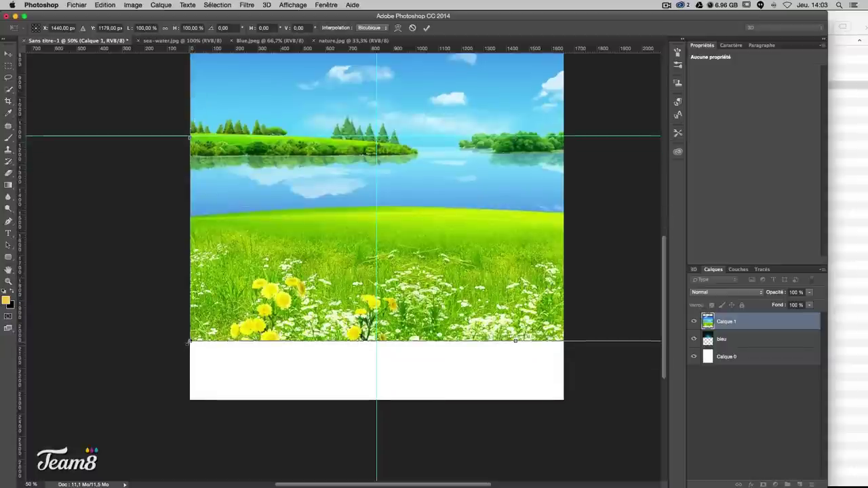
drag(189, 343, 384, 219)
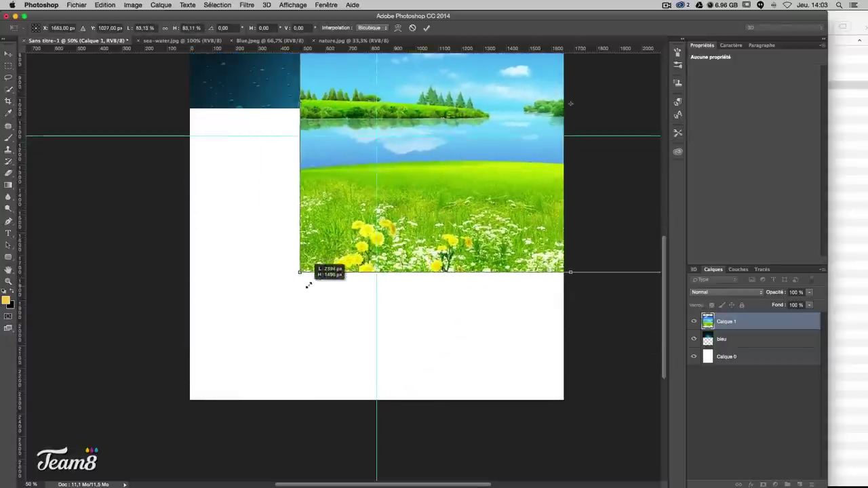
drag(498, 177, 307, 356)
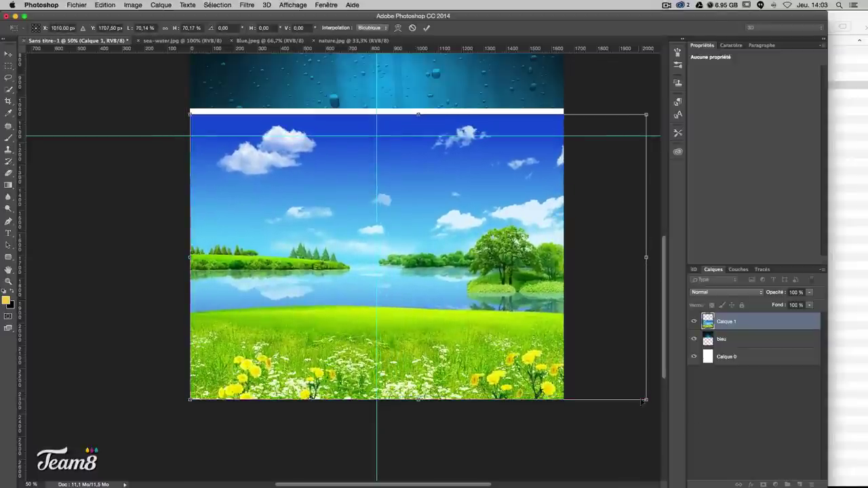
- Shrink the landscape to the canvas width, lower it about 227 px, and commit
drag(643, 400, 580, 320)
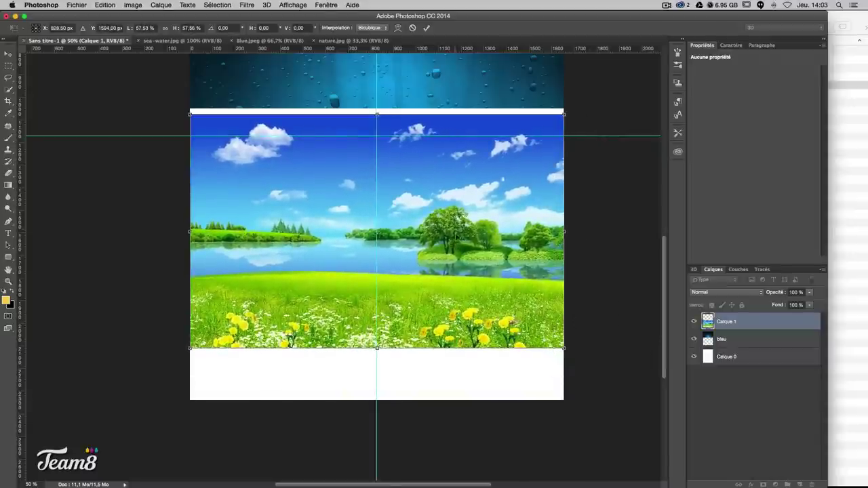
scroll(456, 239, up, 1)
scroll(440, 230, up, 2)
scroll(441, 231, up, 3)
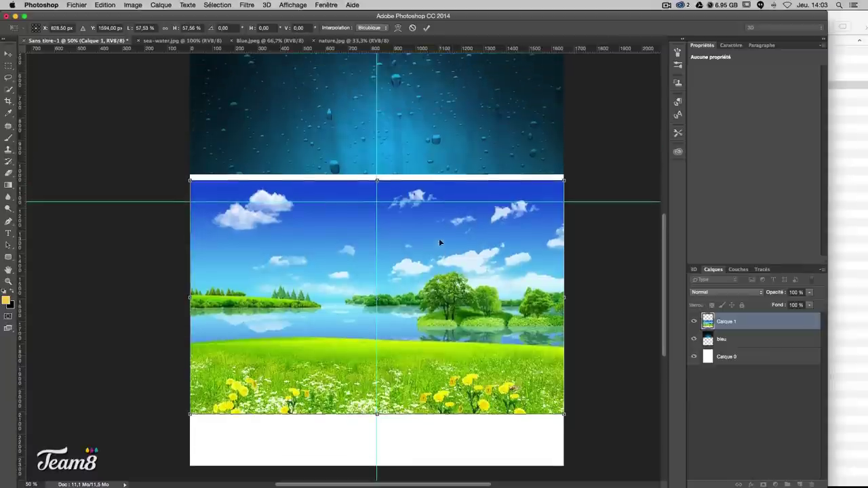
drag(440, 242, 441, 293)
key(Return)
- Look over the placed landscape, then rename layer Calque 1 to 'nature'
scroll(493, 297, down, 10)
scroll(492, 296, left, 10)
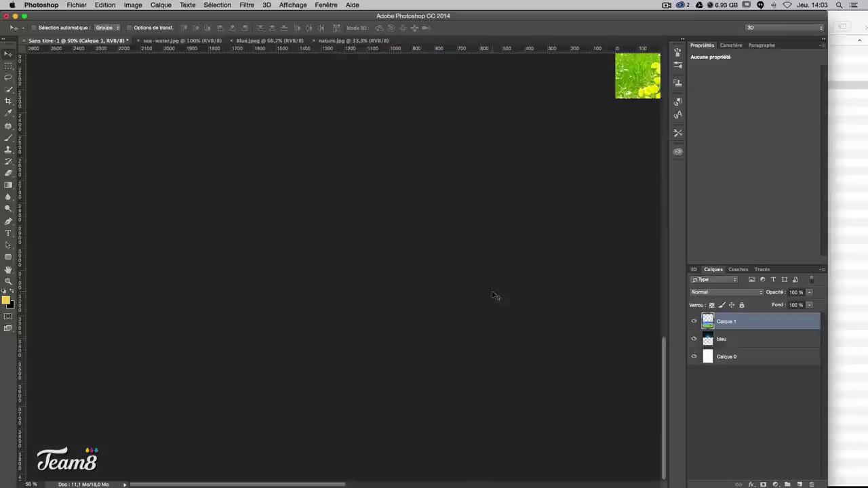
scroll(502, 285, right, 3)
scroll(485, 264, right, 5)
scroll(434, 250, right, 2)
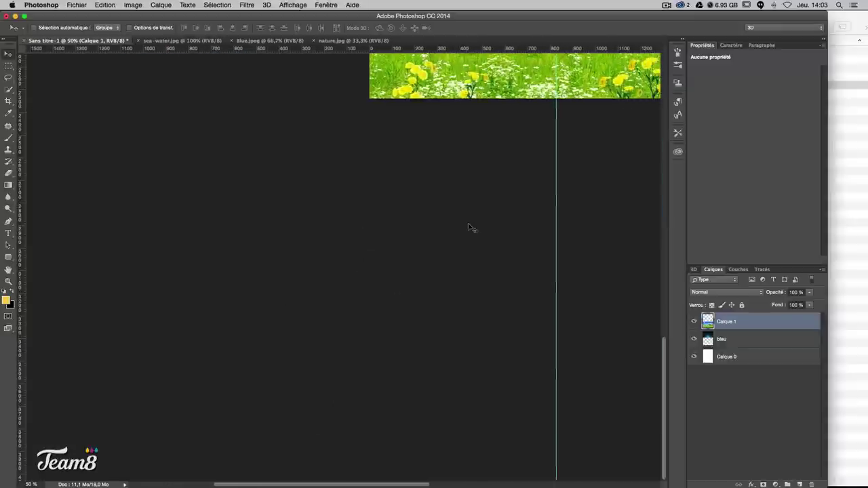
scroll(471, 228, up, 10)
scroll(471, 229, right, 4)
scroll(470, 228, up, 2)
scroll(473, 229, right, 4)
scroll(473, 229, down, 1)
scroll(472, 229, down, 2)
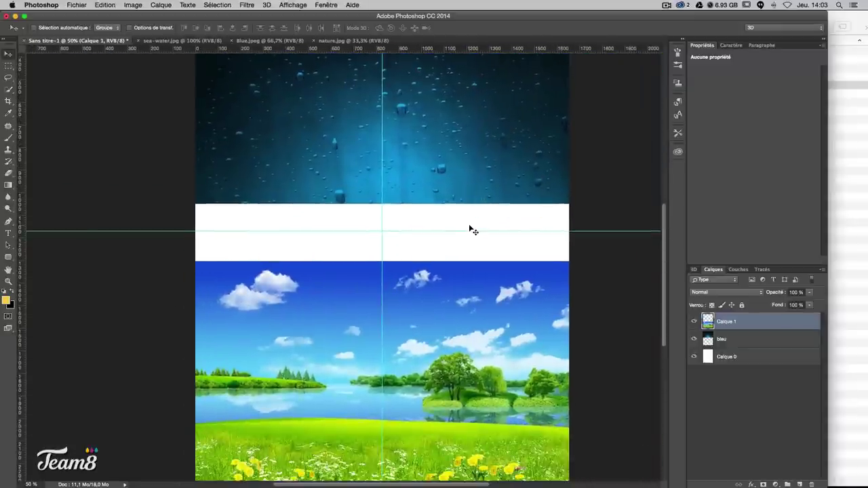
scroll(473, 229, down, 2)
scroll(473, 230, up, 2)
scroll(473, 229, up, 1)
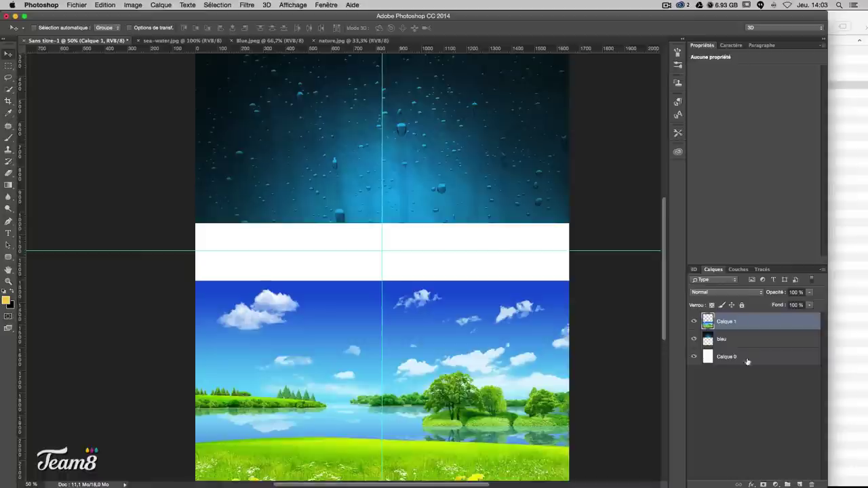
double_click(726, 321)
key(BackSpace)
text(nature)
key(Return)
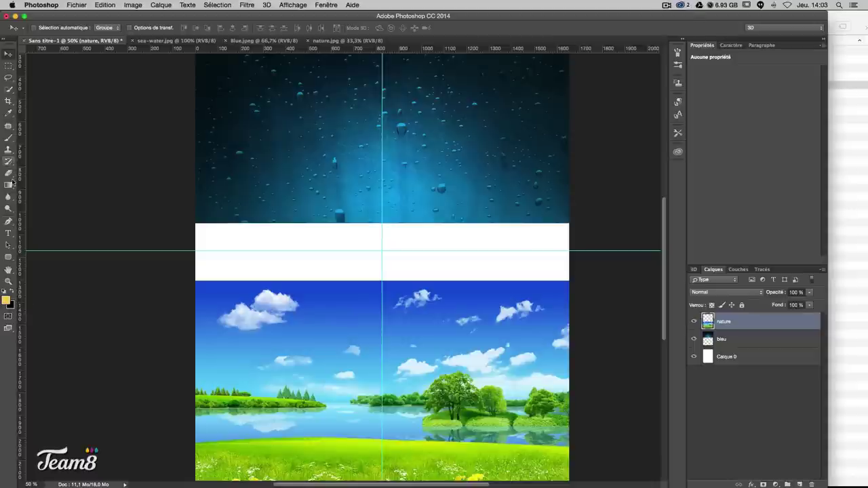
- Set the foreground colour to blue #239ad4 sampled from the water-drop image
click(6, 300)
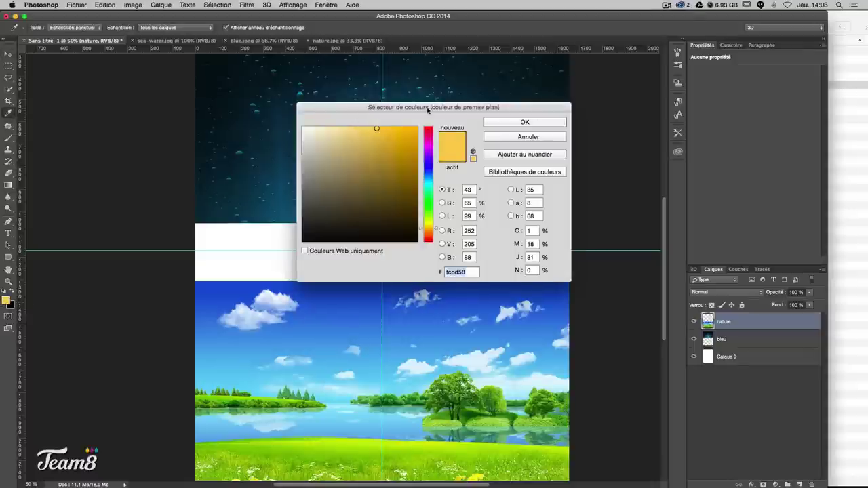
mouse_move(428, 108)
mouse_down()
mouse_move(745, 118)
mouse_move(724, 118)
mouse_up()
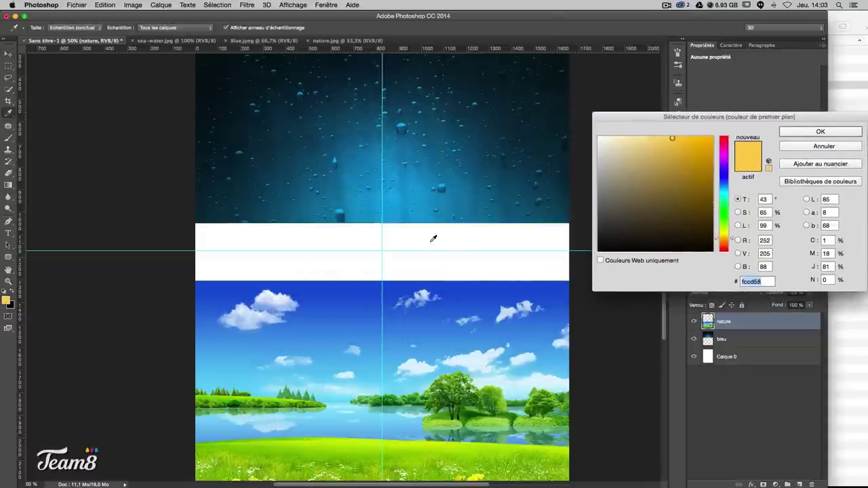
click(392, 219)
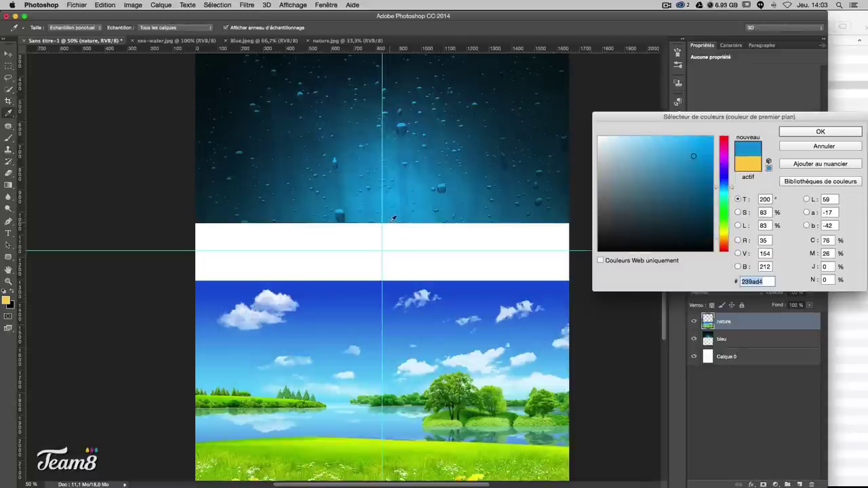
key(Return)
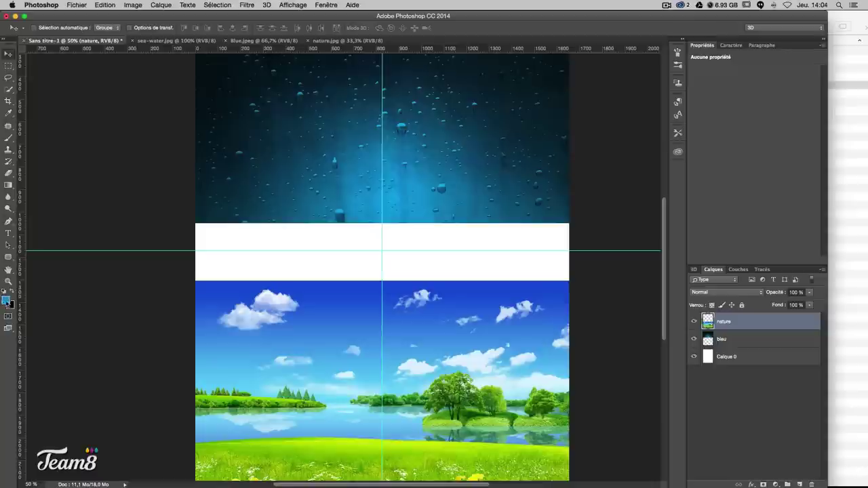
click(741, 358)
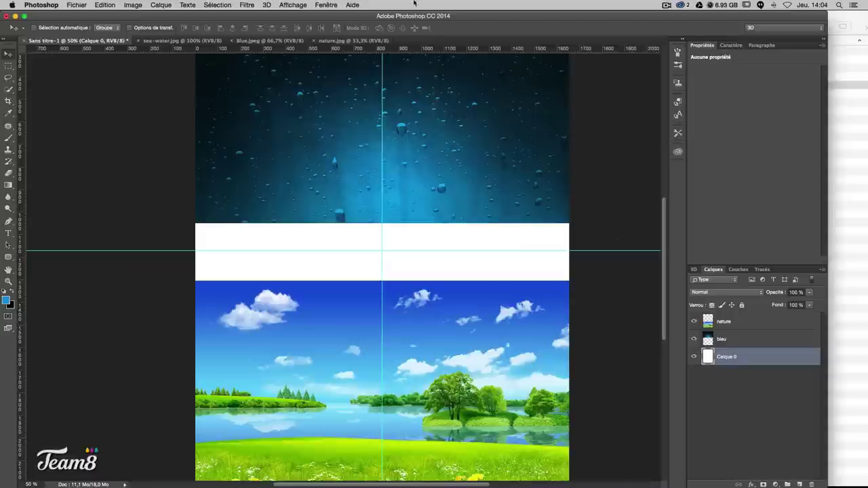
- Fill Calque 0 with the foreground blue #239ad4 and hide the guides
click(105, 5)
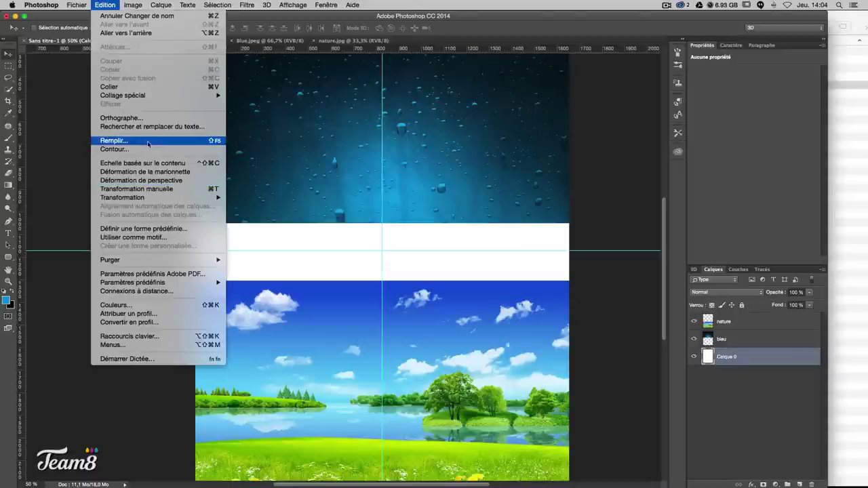
click(114, 140)
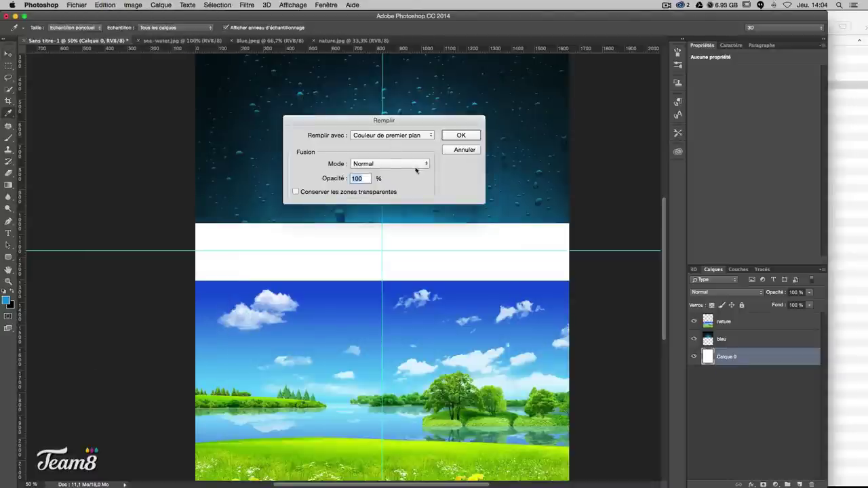
click(460, 136)
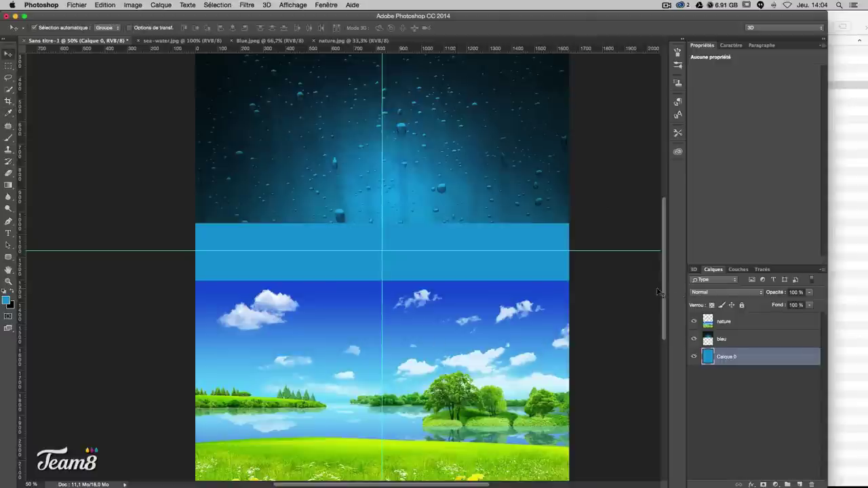
key(ctrl+semicolon)
scroll(285, 264, up, 2)
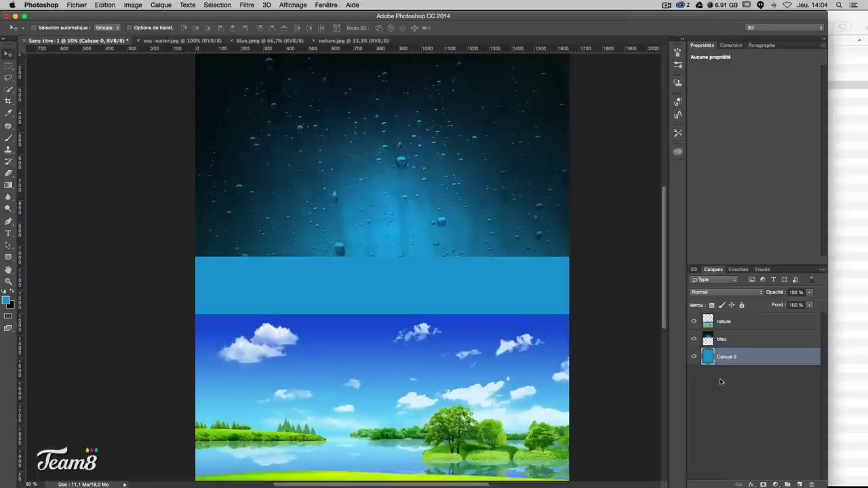
- Add a layer mask to bleu, then try two black-and-white gradient fades and undo both
click(726, 341)
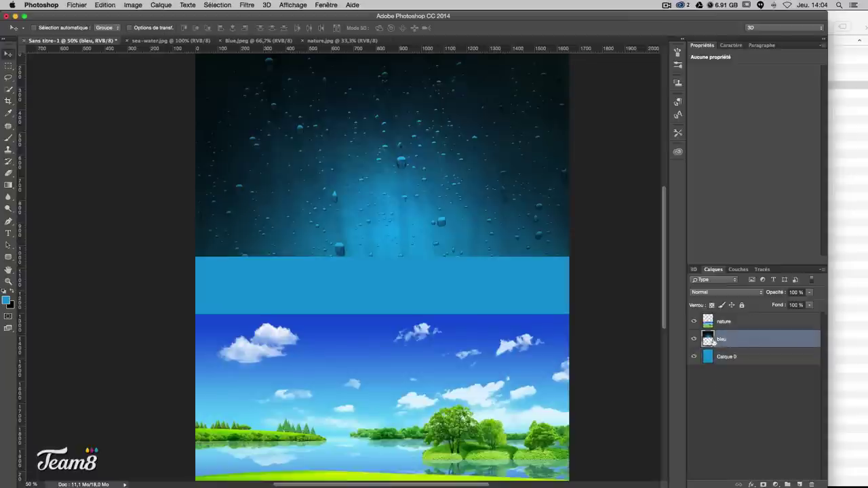
click(763, 484)
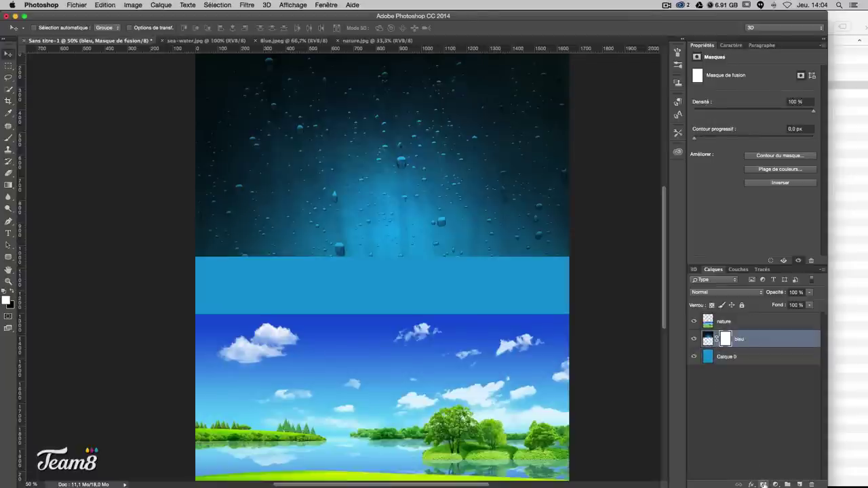
click(8, 185)
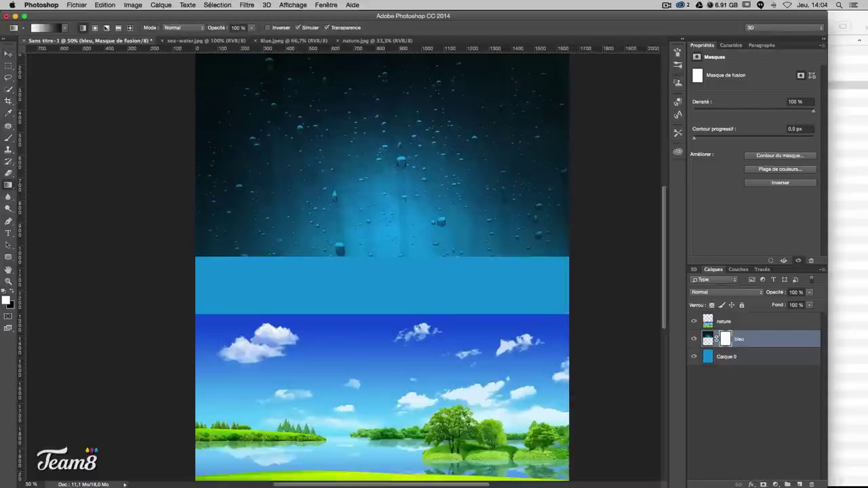
drag(388, 163, 388, 111)
key(ctrl+z)
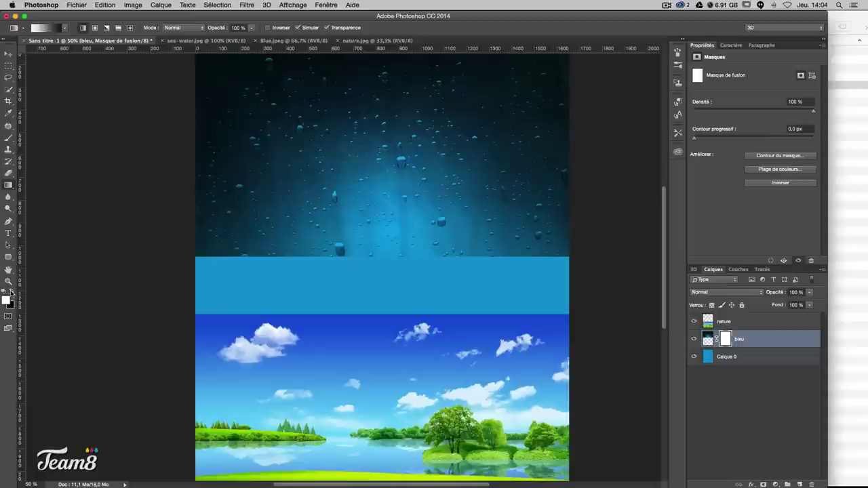
click(12, 291)
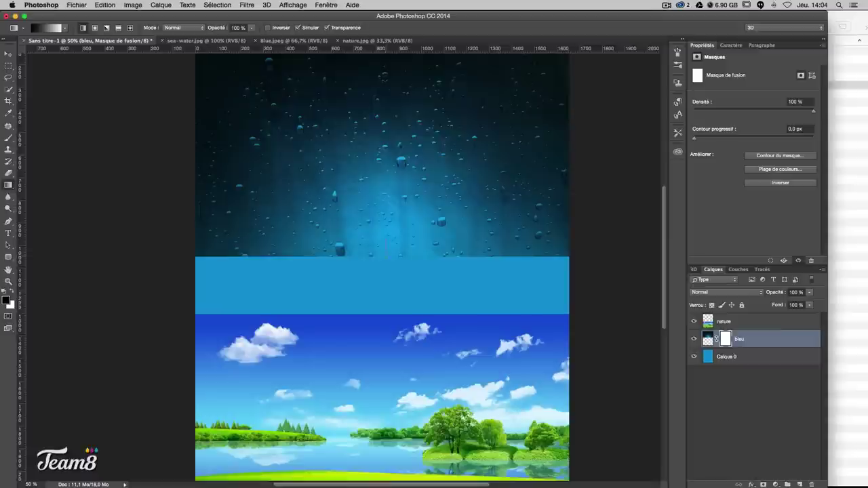
mouse_move(385, 257)
mouse_down()
mouse_move(386, 152)
mouse_move(408, 123)
mouse_move(407, 169)
mouse_move(411, 136)
mouse_up()
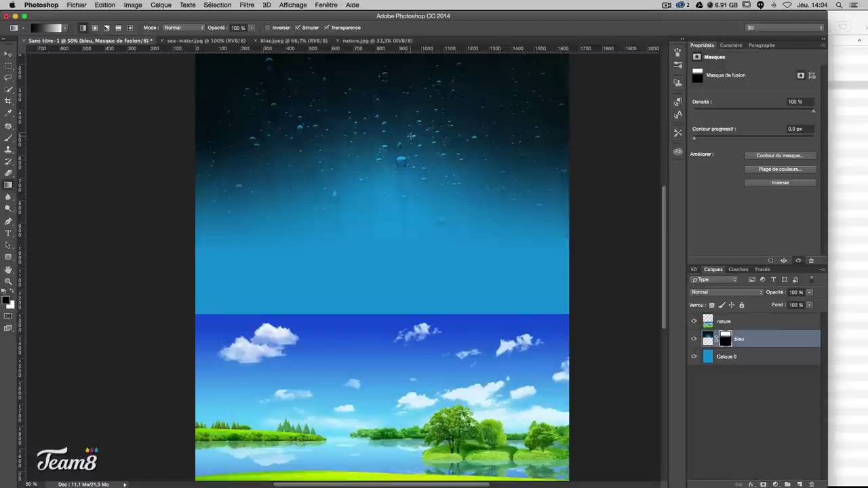
scroll(648, 332, up, 3)
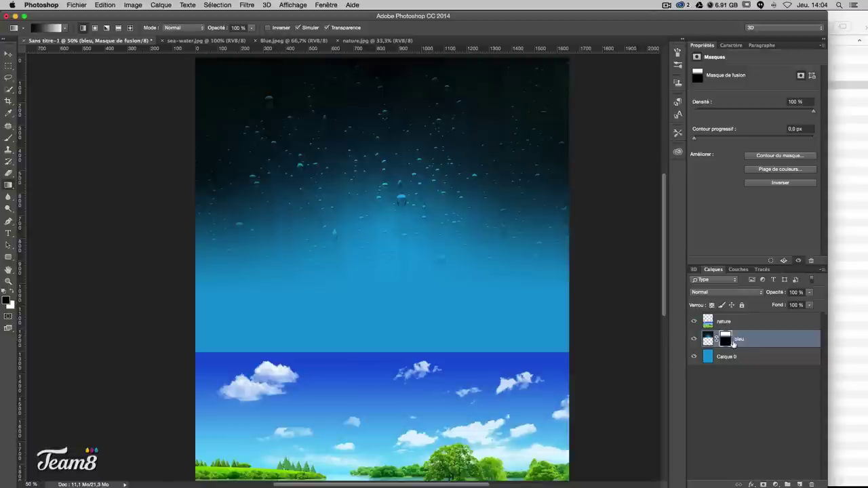
key(ctrl+z)
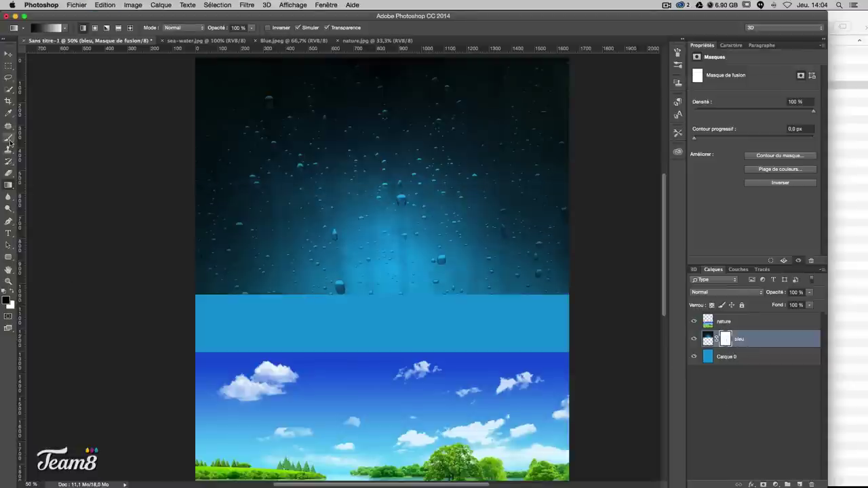
- Paint the bleu mask with a large hard round brush, then swap colours and repaint the boundary
click(8, 137)
click(39, 28)
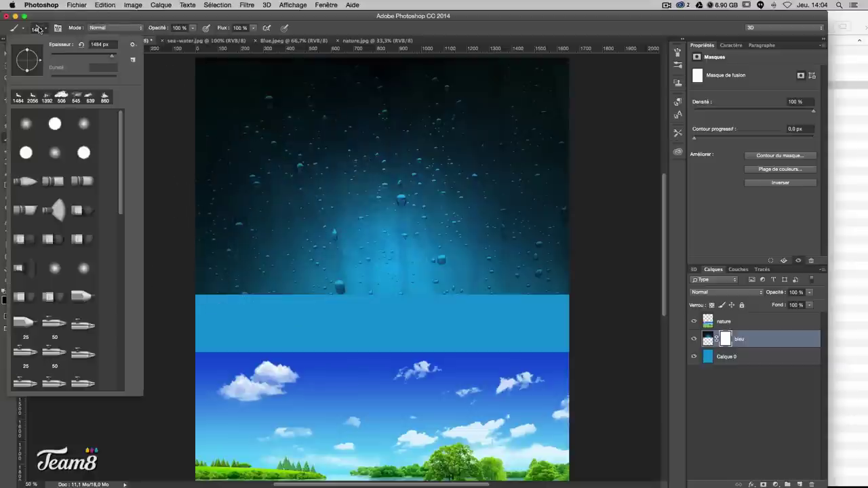
click(55, 125)
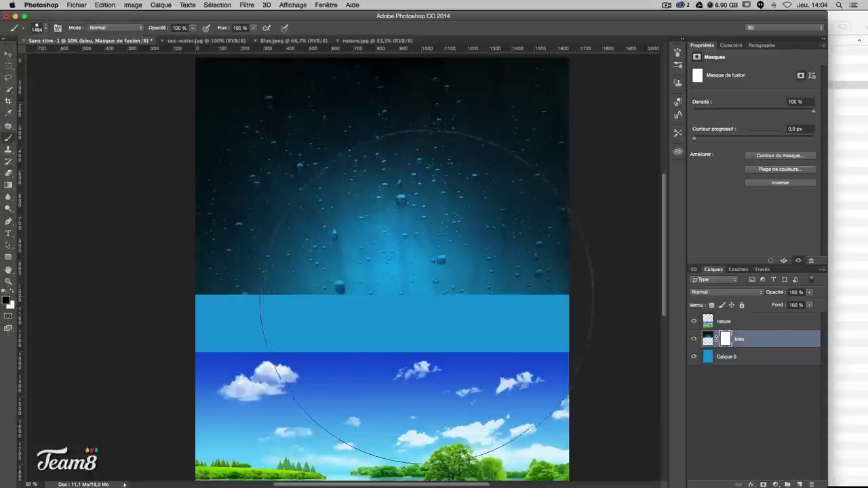
drag(431, 297, 327, 289)
mouse_move(572, 313)
mouse_down()
mouse_move(270, 306)
mouse_move(631, 261)
mouse_up()
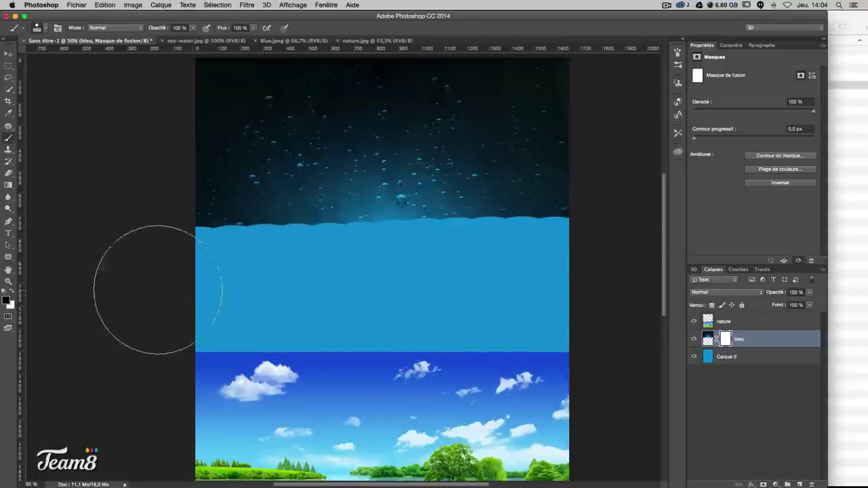
drag(170, 287, 613, 283)
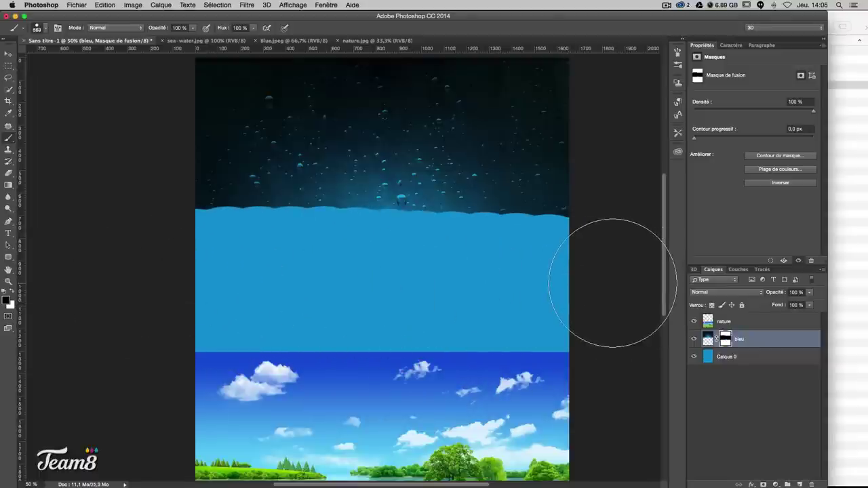
key(x)
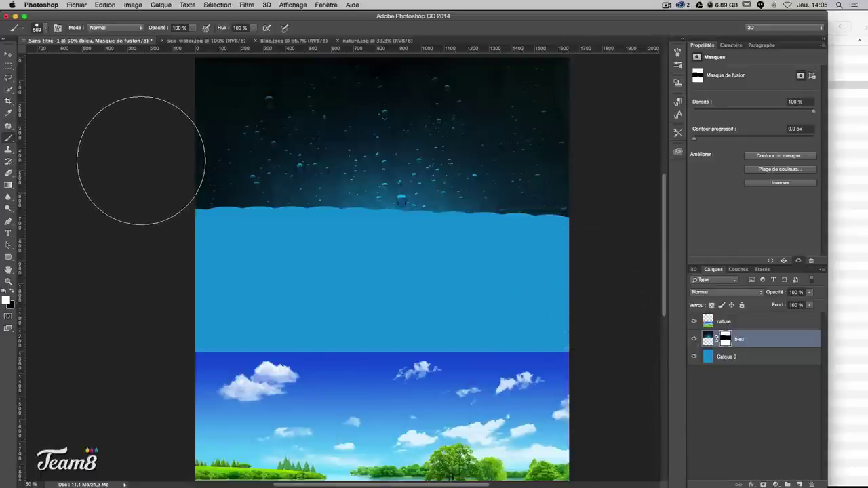
mouse_move(139, 167)
mouse_down()
mouse_move(600, 179)
mouse_move(140, 204)
mouse_move(247, 217)
mouse_move(562, 217)
mouse_move(225, 244)
mouse_move(301, 252)
mouse_up()
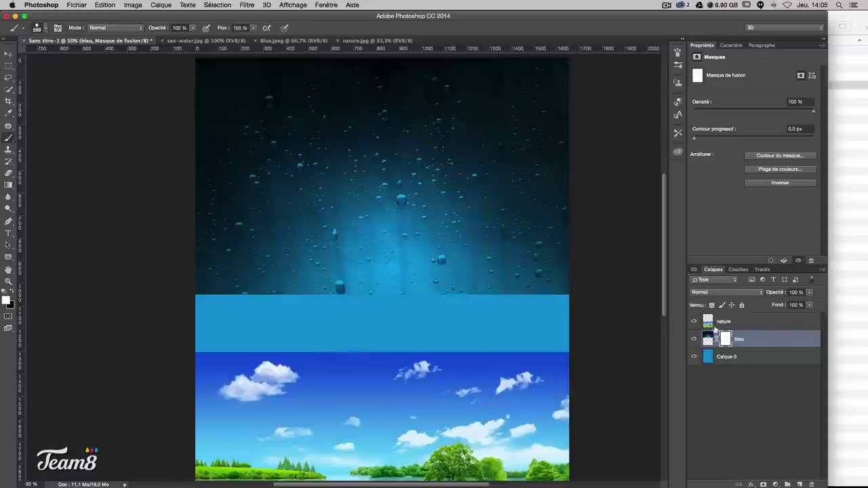
- Draw a gradient on the bleu mask so the water fades into the blue band
click(9, 184)
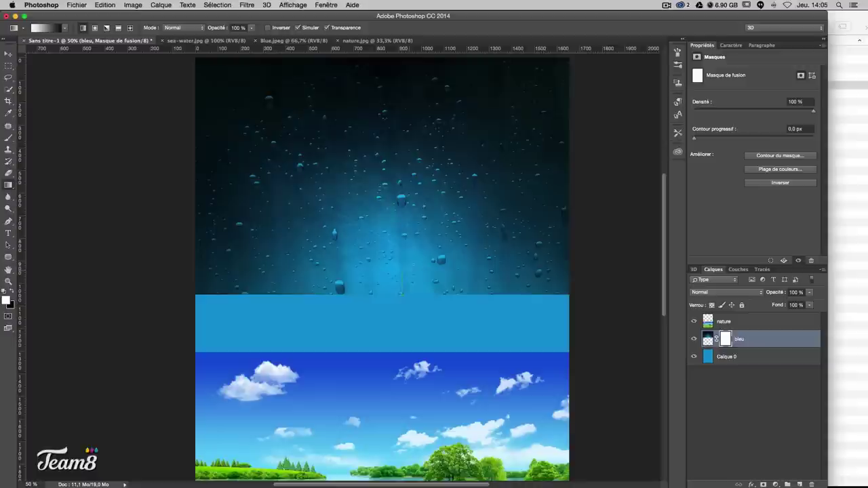
mouse_move(402, 217)
mouse_down()
mouse_move(418, 152)
mouse_move(428, 296)
mouse_up()
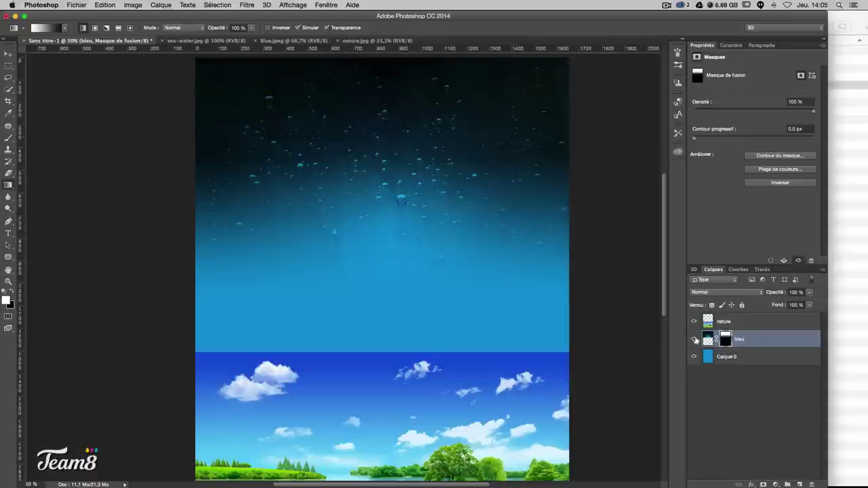
click(719, 321)
- Mask the nature layer and gradient-blend its top softly into the blue band
click(763, 484)
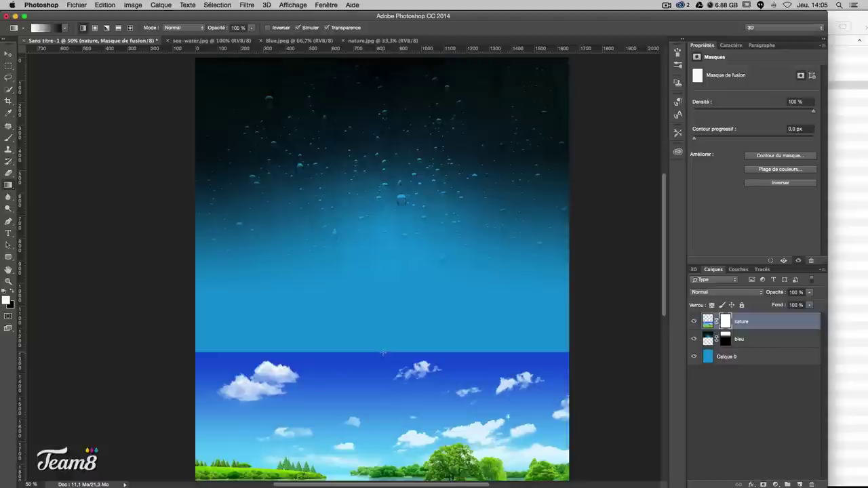
drag(381, 441, 382, 432)
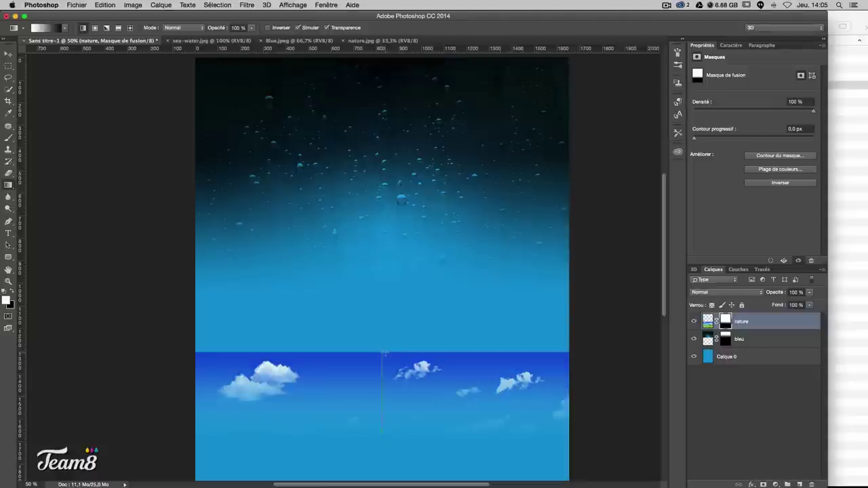
drag(385, 352, 384, 353)
scroll(382, 271, down, 2)
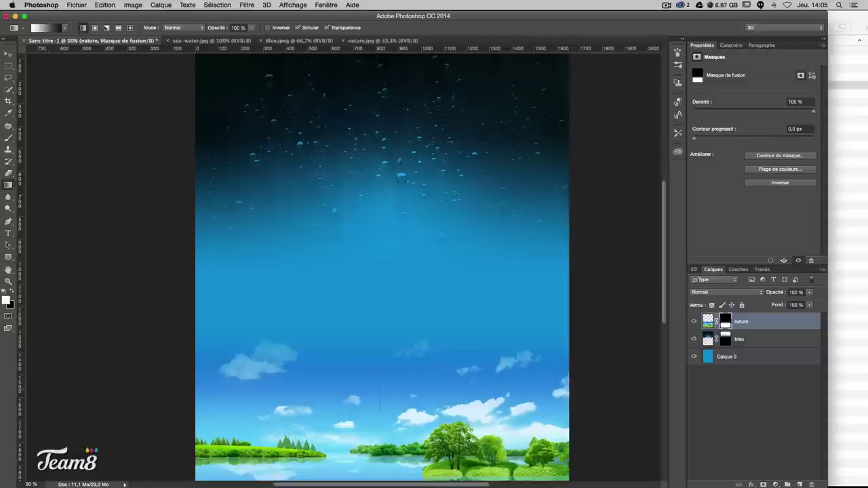
mouse_move(380, 386)
mouse_down()
mouse_move(390, 315)
mouse_move(492, 283)
mouse_up()
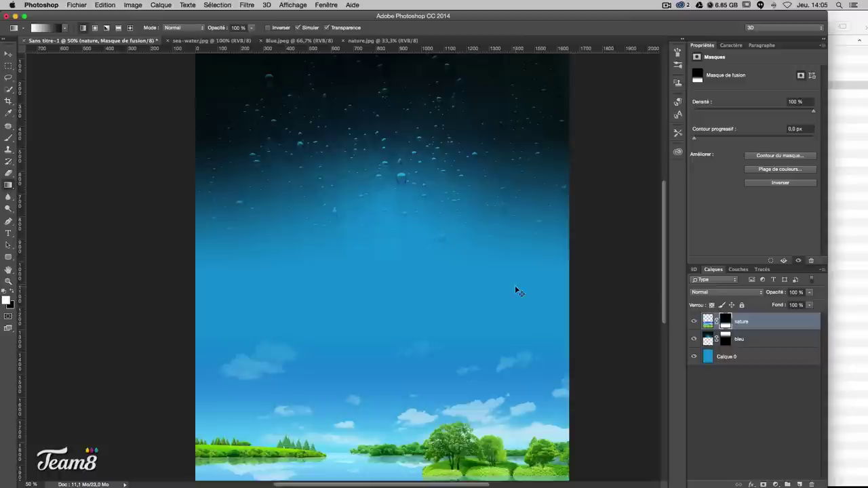
key(super+minus)
key(super+plus)
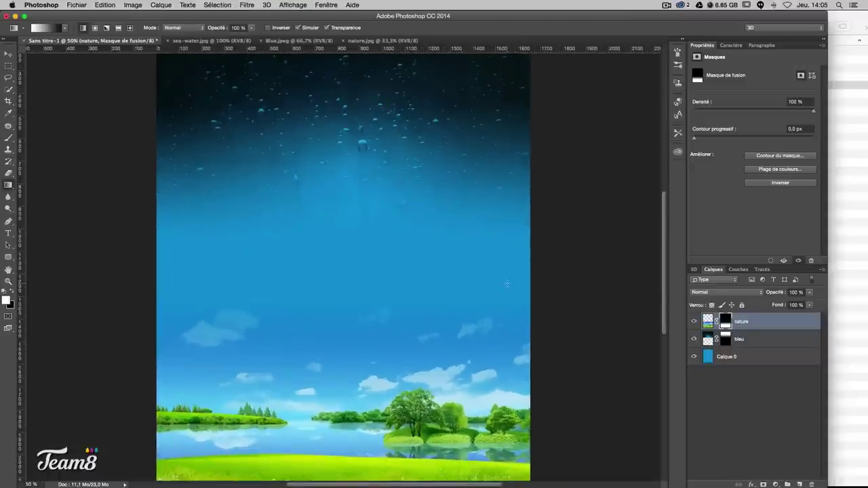
click(732, 359)
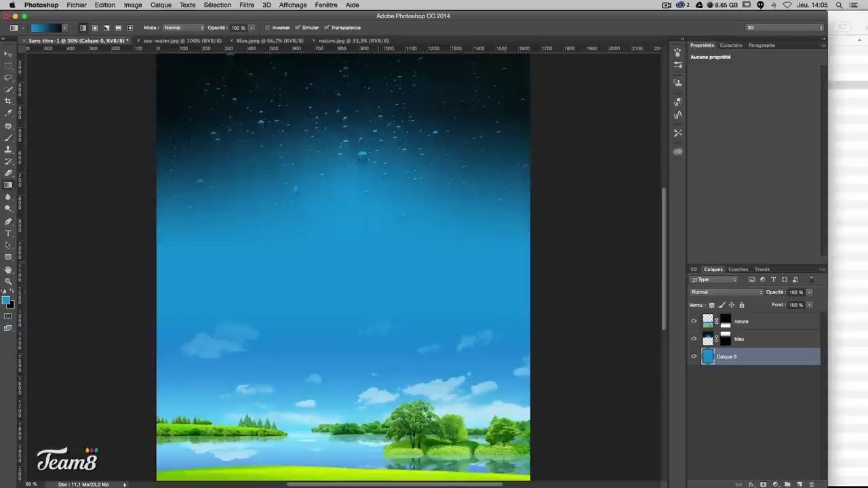
- Sample a slightly darker blue from the water image and refill base layer Calque 0 with it
scroll(606, 394, up, 3)
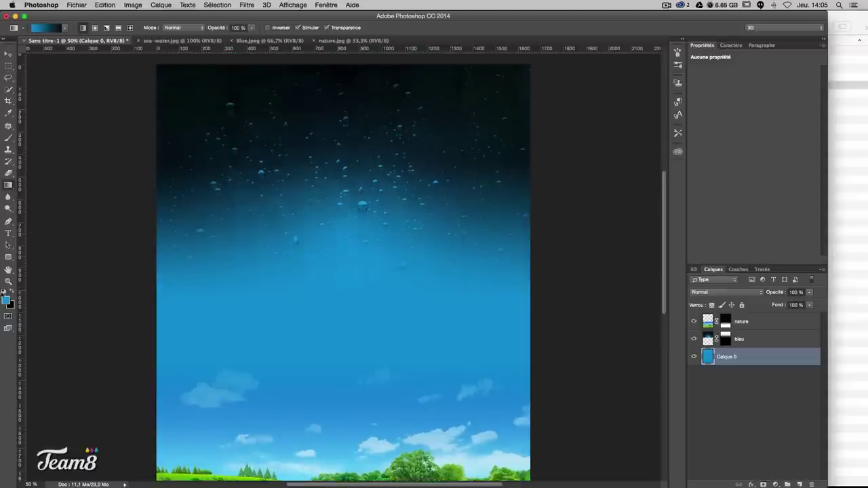
click(6, 299)
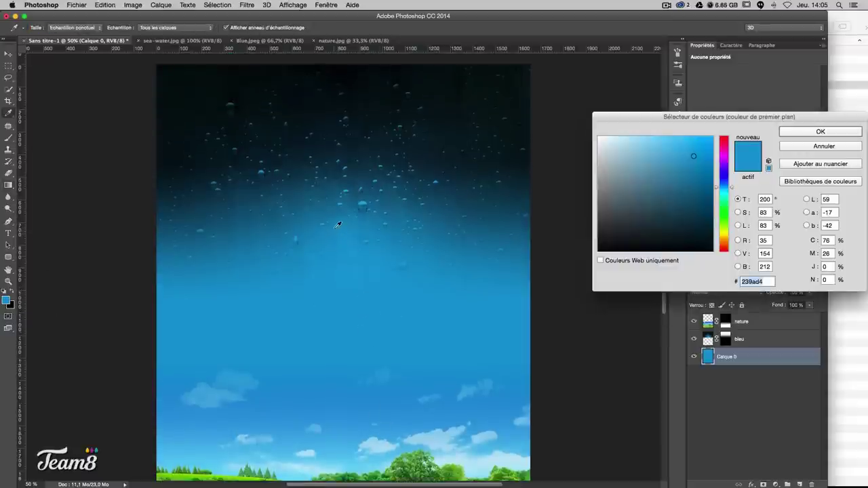
key(Return)
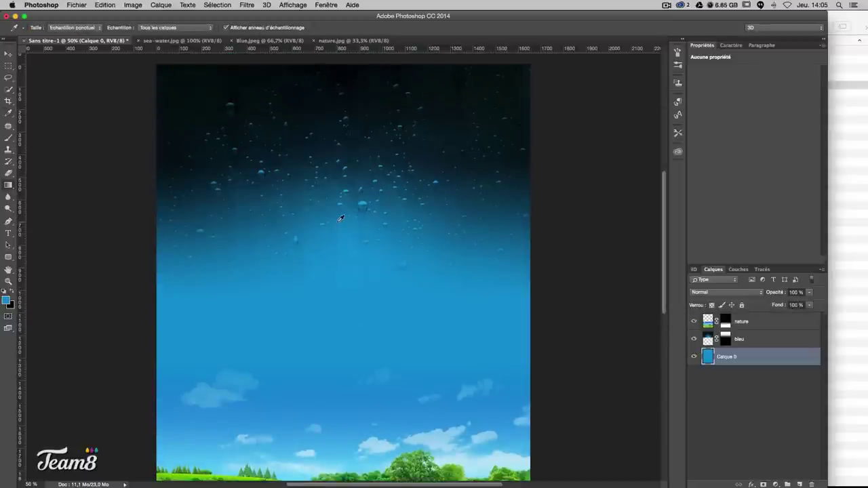
key(g)
key(shift+F5)
key(Return)
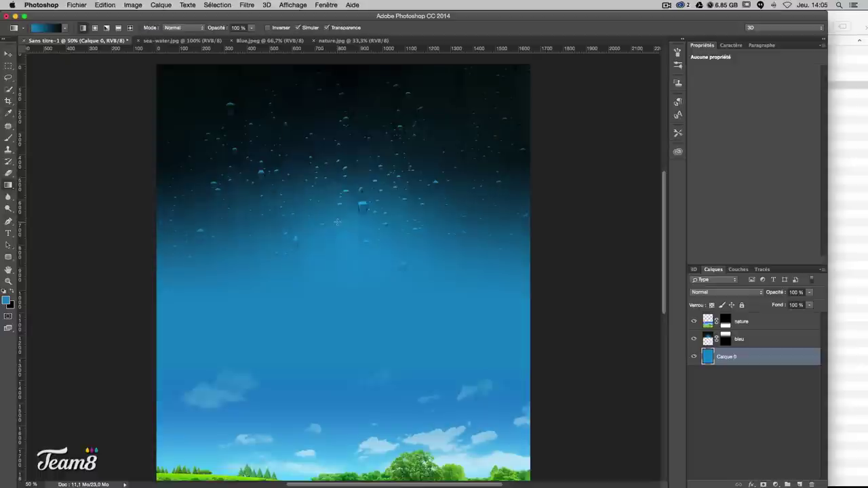
scroll(343, 272, down, 3)
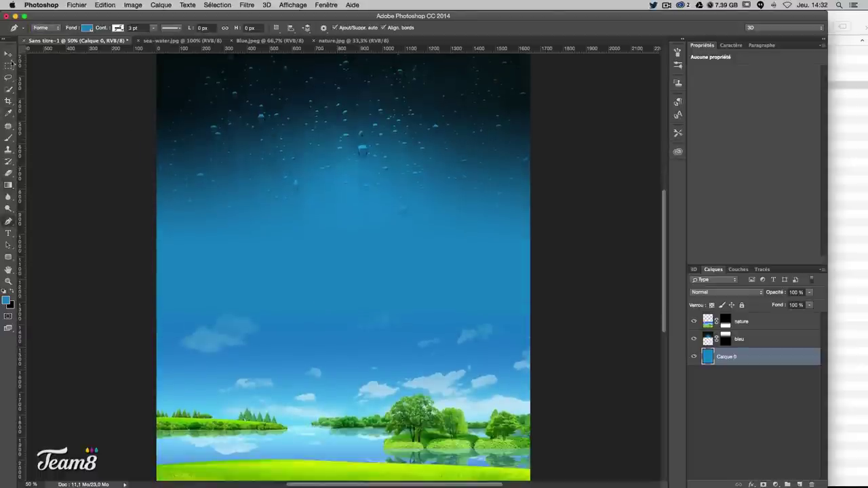
click(8, 54)
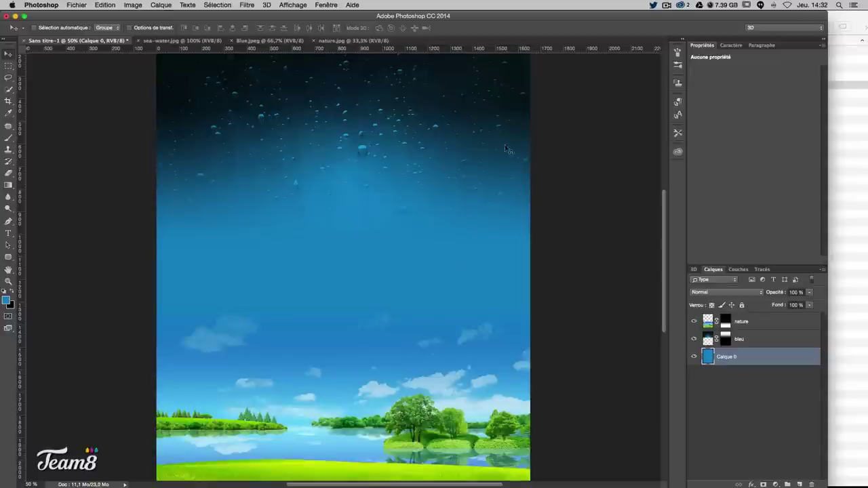
- Open Minutemade.jpg from Finder in Photoshop CC 2014, discarding its embedded profile, and fit it to the window
click(848, 136)
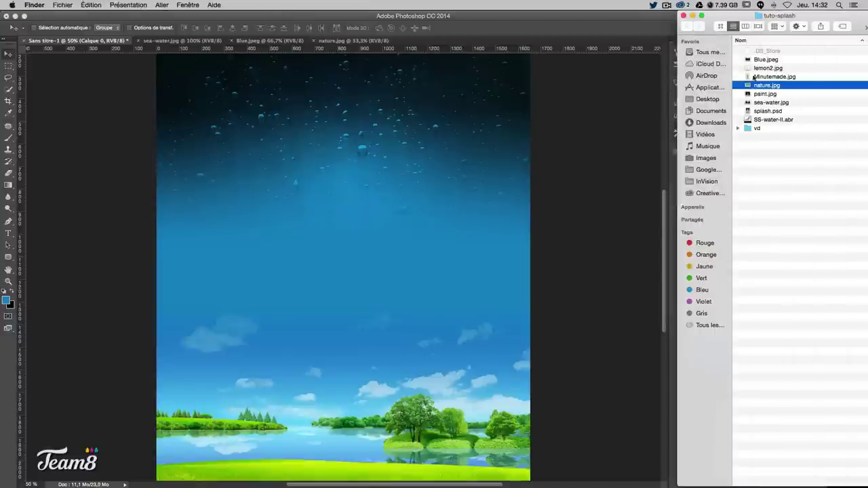
click(754, 78)
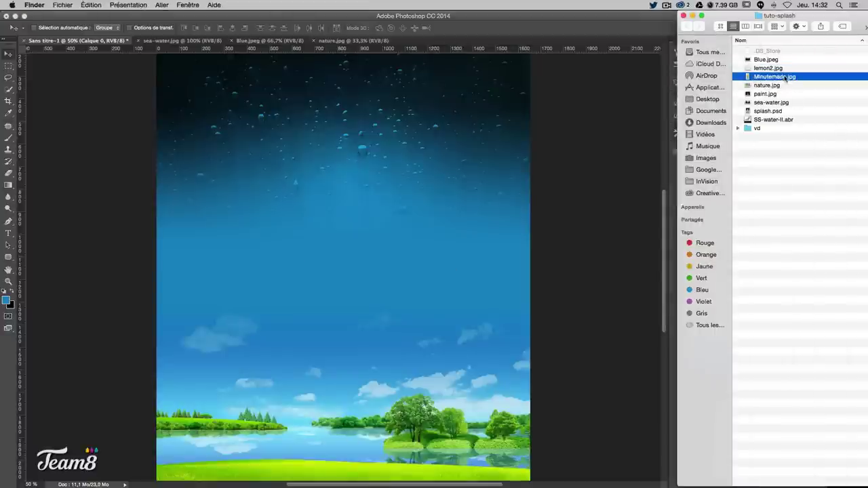
right_click(781, 78)
mouse_move(706, 90)
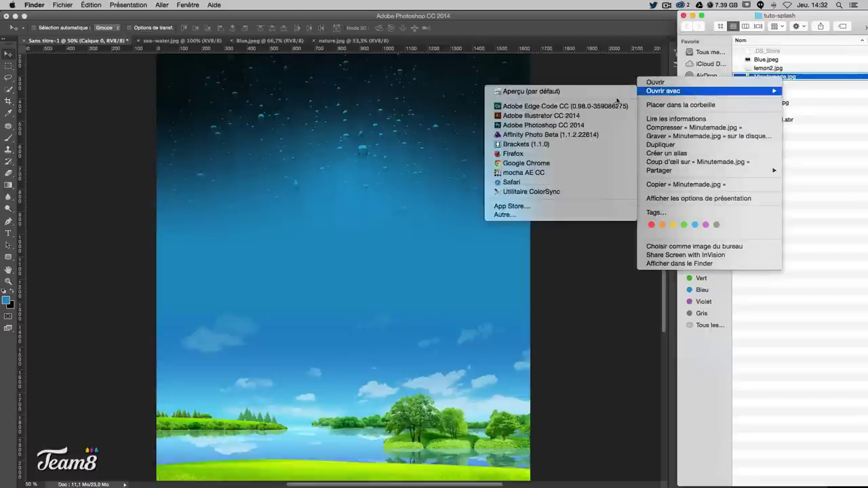
click(533, 125)
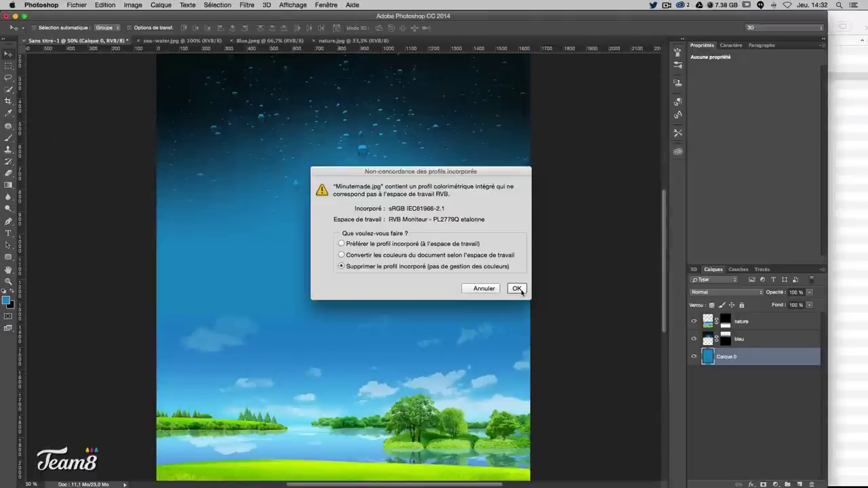
click(517, 289)
key(super+plus)
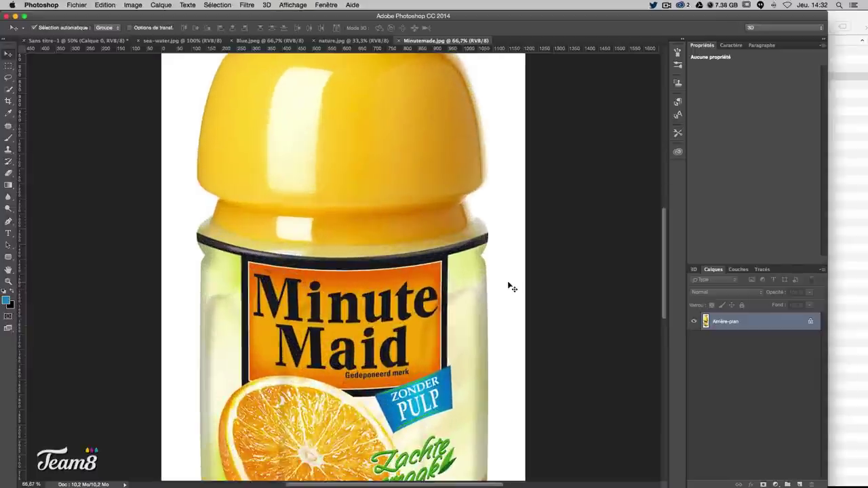
- Create the empty path Tracé 1 in the Paths panel and switch to the Pen tool
click(764, 270)
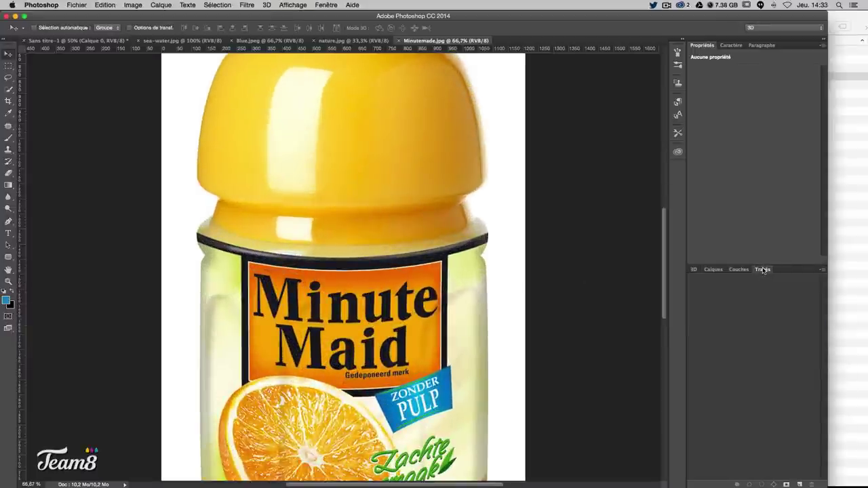
click(250, 4)
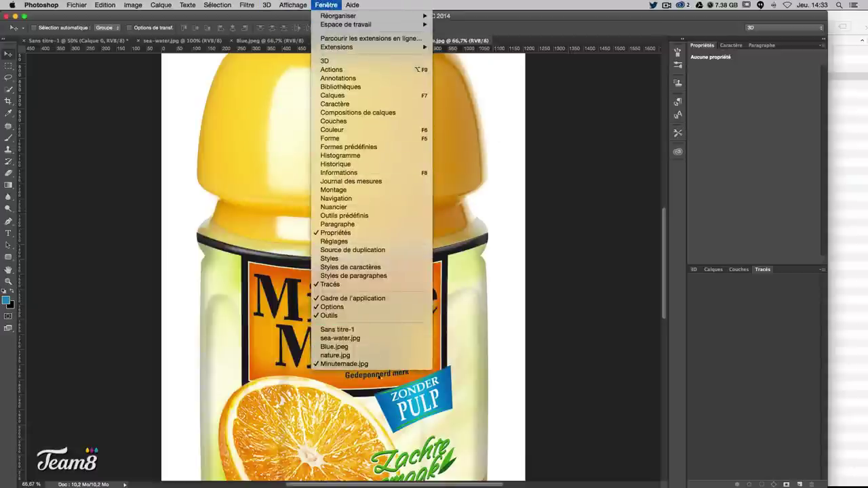
click(764, 332)
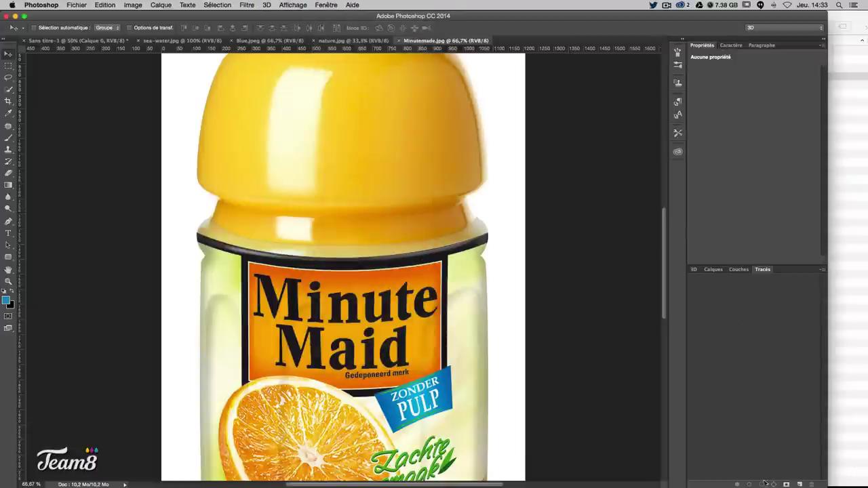
click(799, 484)
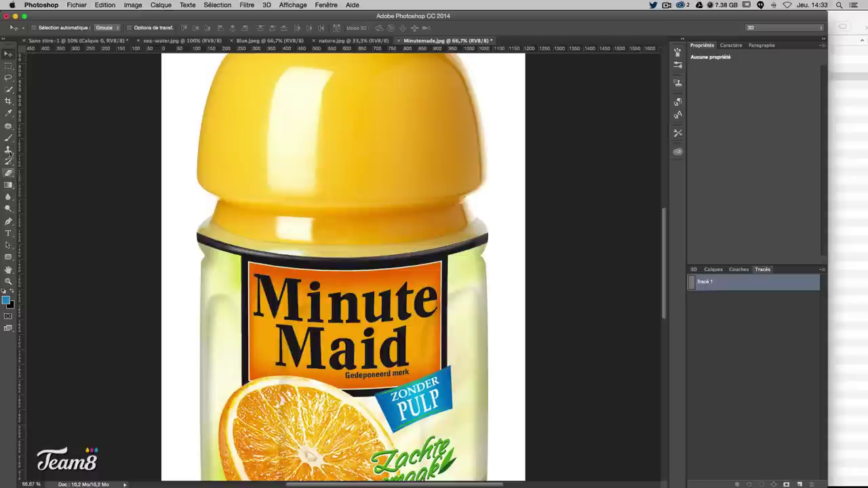
click(9, 221)
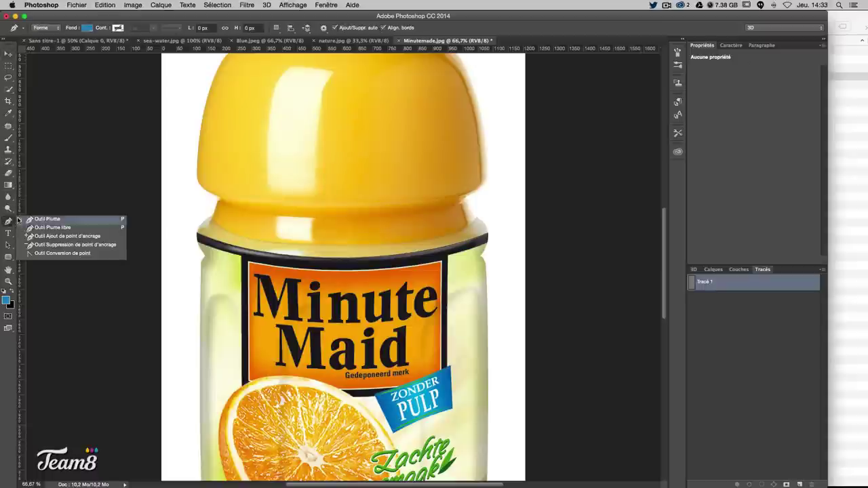
click(41, 219)
click(9, 318)
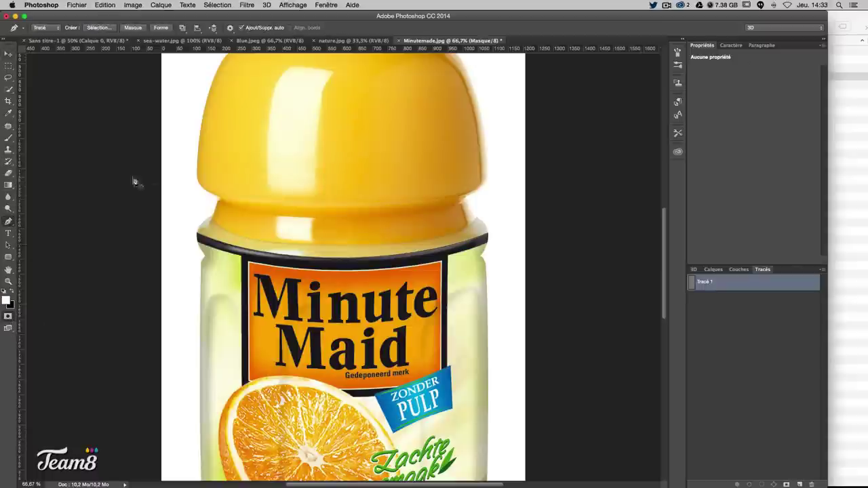
- Start the pen path at the cap's top-left and curve it across the top of the cap
scroll(221, 201, up, 2)
scroll(222, 203, up, 2)
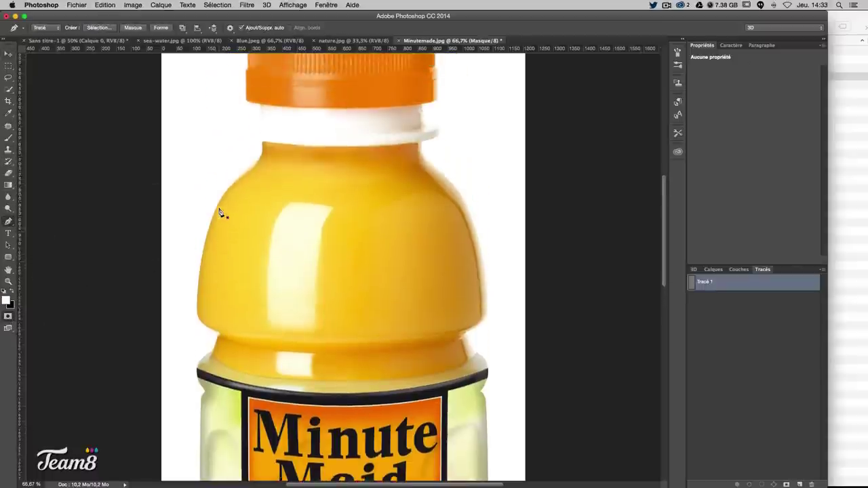
scroll(227, 214, up, 2)
scroll(251, 203, up, 2)
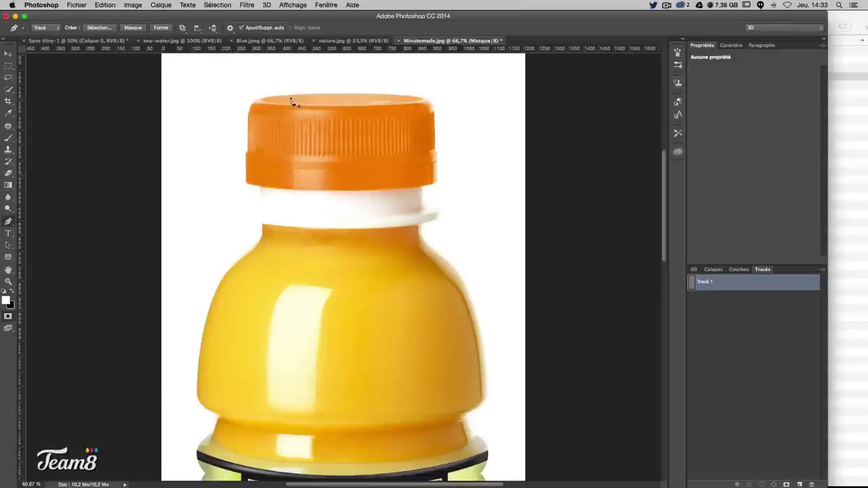
click(339, 95)
drag(433, 94, 429, 139)
drag(427, 105, 440, 110)
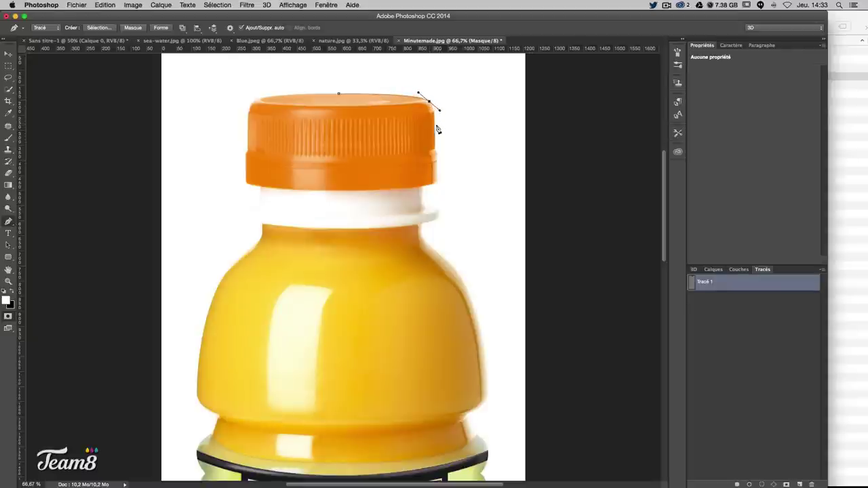
alt+click(429, 102)
- Fix the cap corner handle and add anchors down the cap's right edge toward the neck
key(ctrl+z)
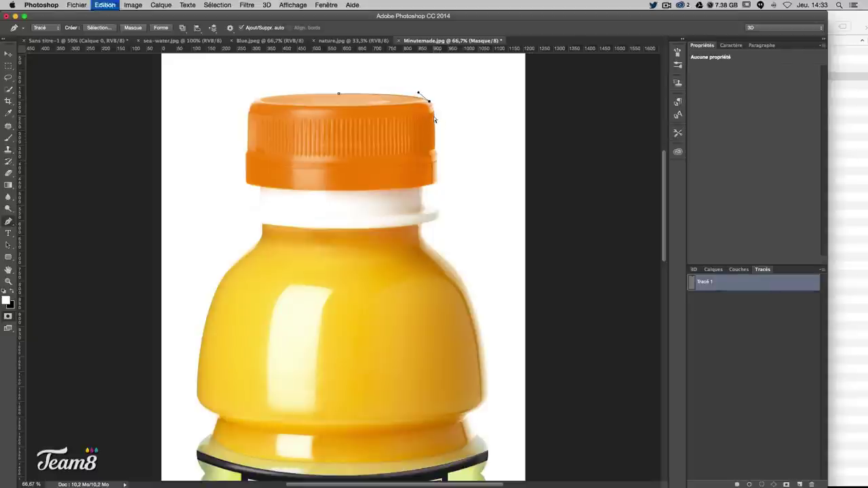
key(ctrl+z)
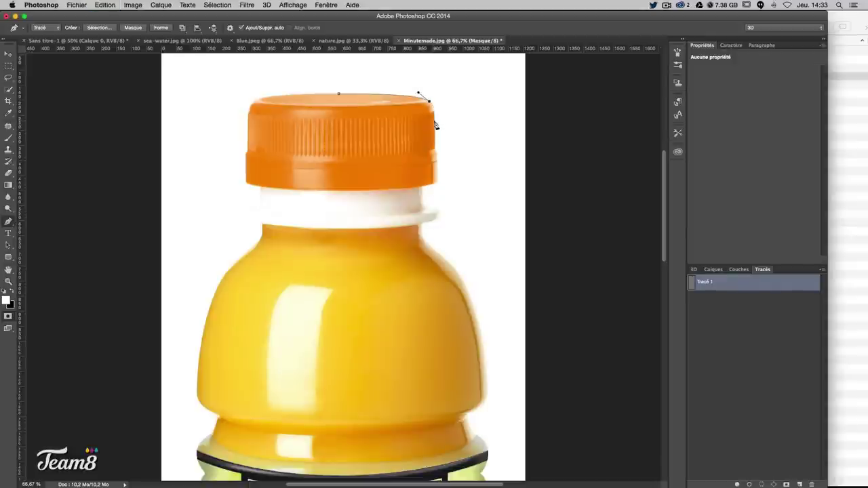
key(ctrl+z)
drag(433, 123, 433, 139)
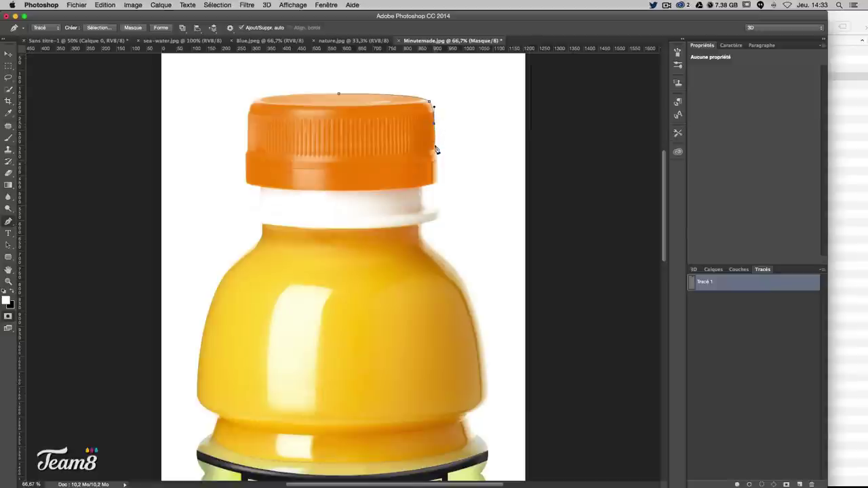
key(ctrl+z)
click(437, 178)
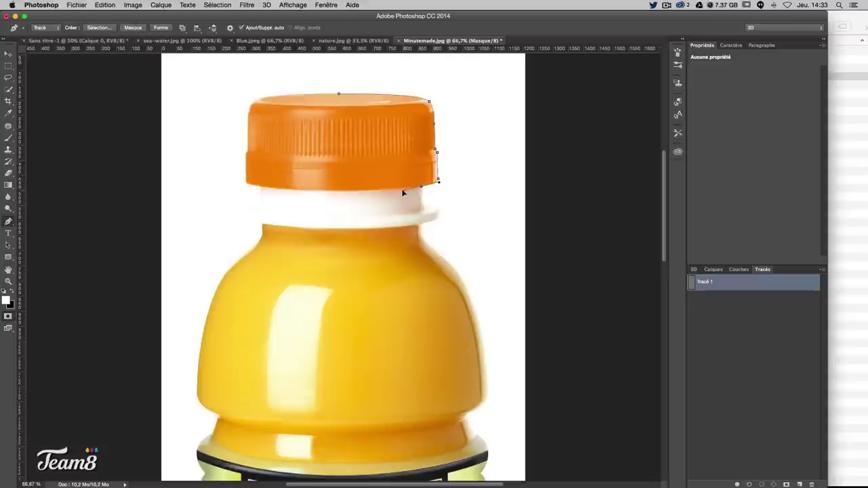
drag(402, 190, 423, 192)
key(super+z)
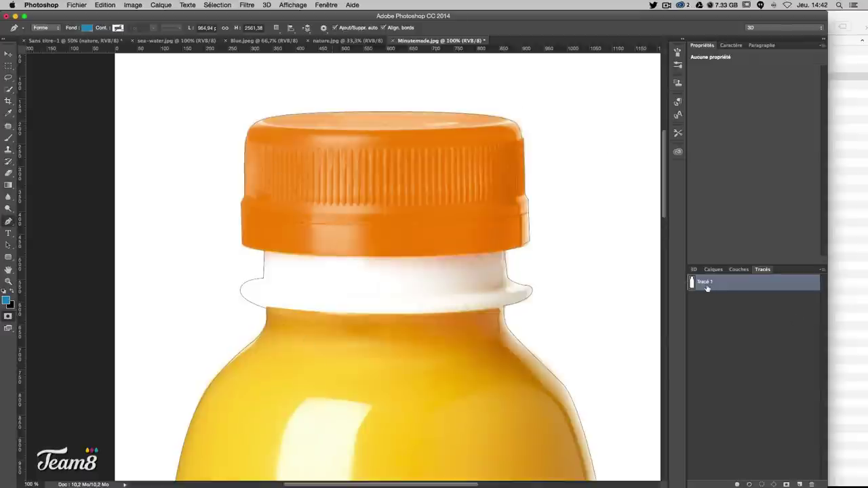
- Load Tracé 1 as a selection and return to the Sans titre-1 composite
key(ctrl+Return)
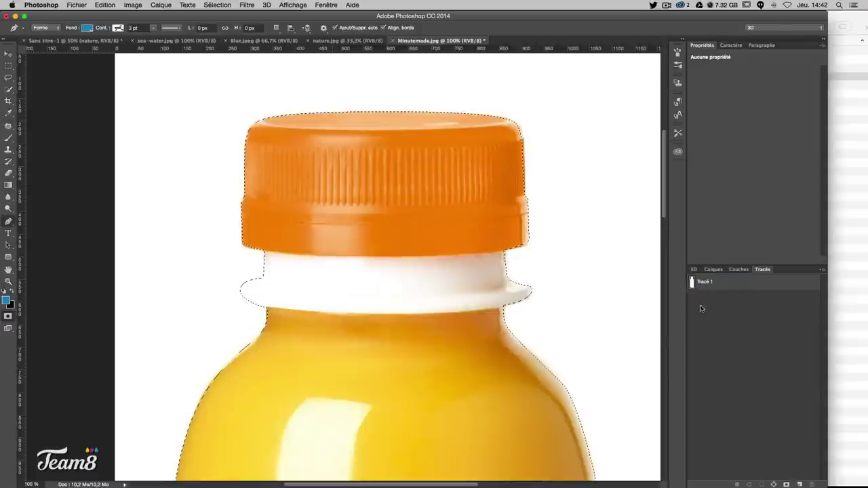
click(713, 270)
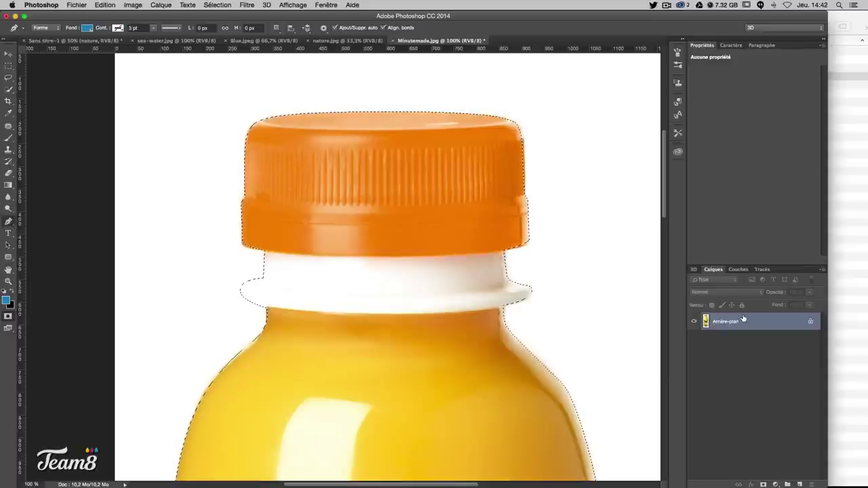
click(762, 269)
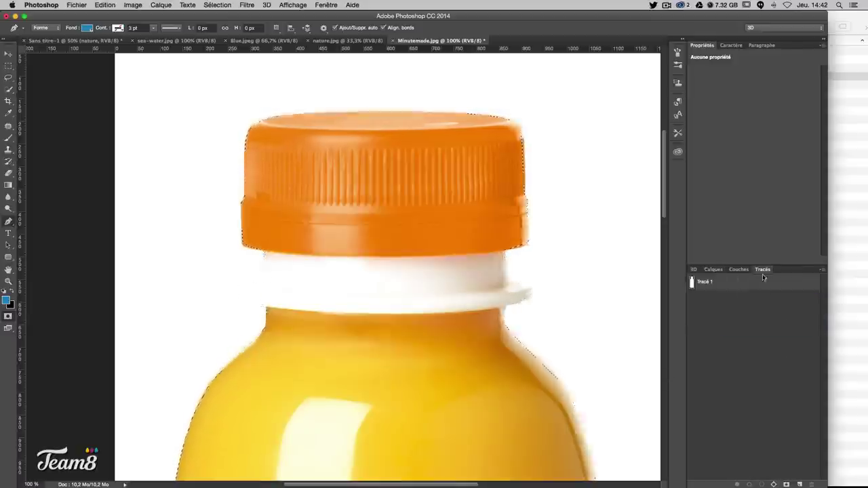
click(713, 270)
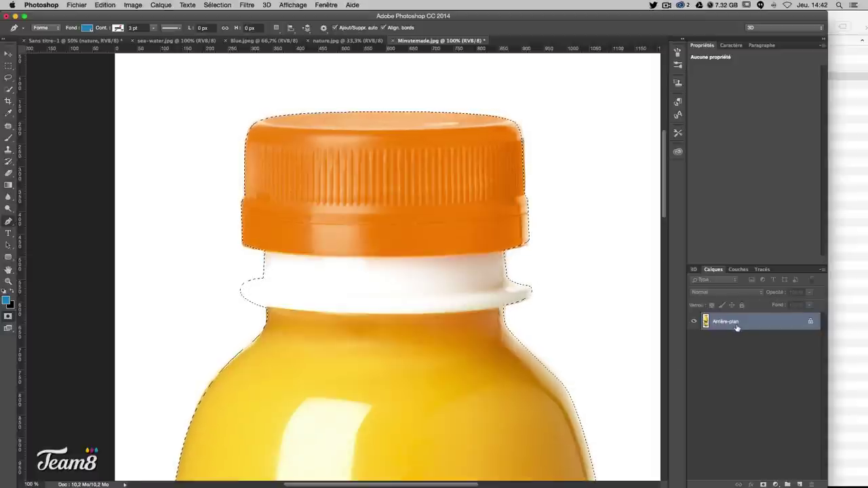
click(68, 41)
- Paste the cut-out bottle into the composite and shrink it, moving it up and right
click(8, 53)
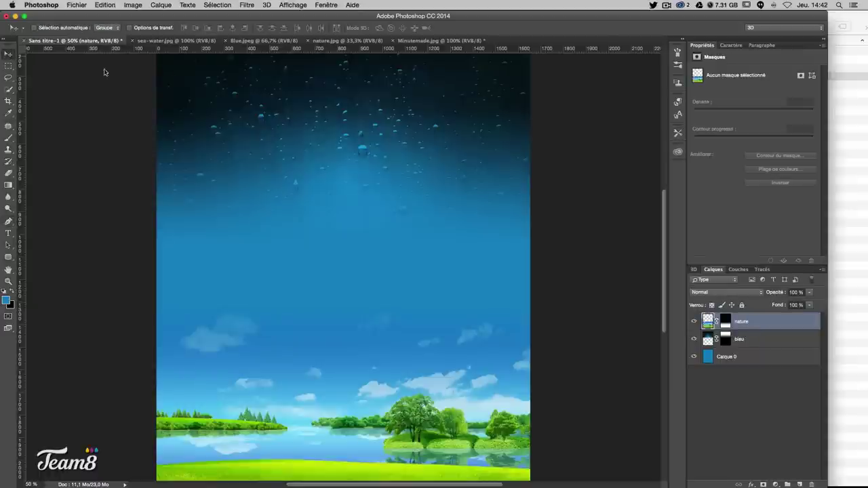
key(ctrl+v)
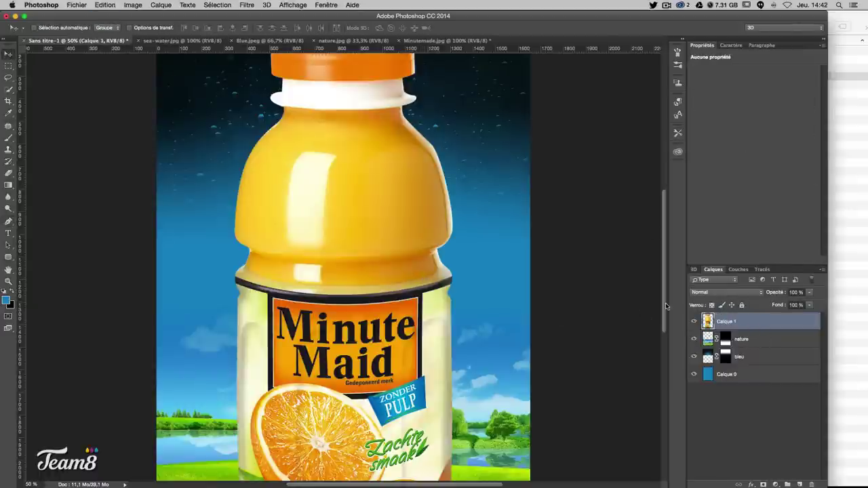
key(ctrl+minus)
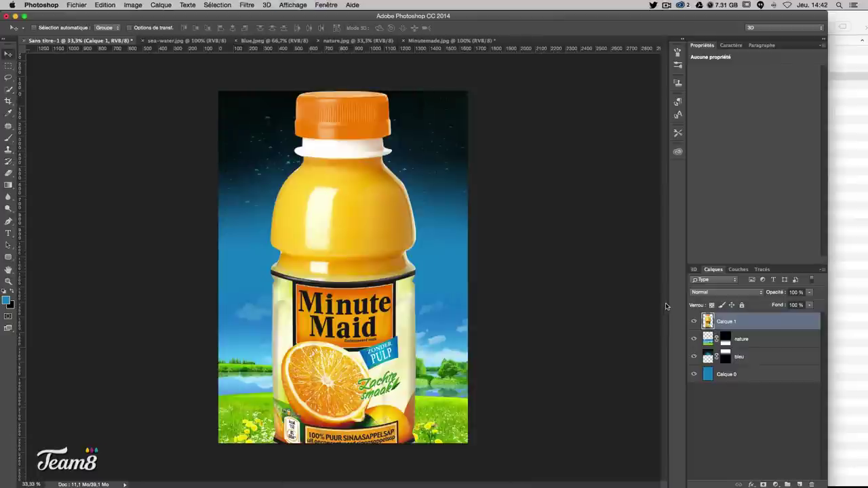
key(ctrl+t)
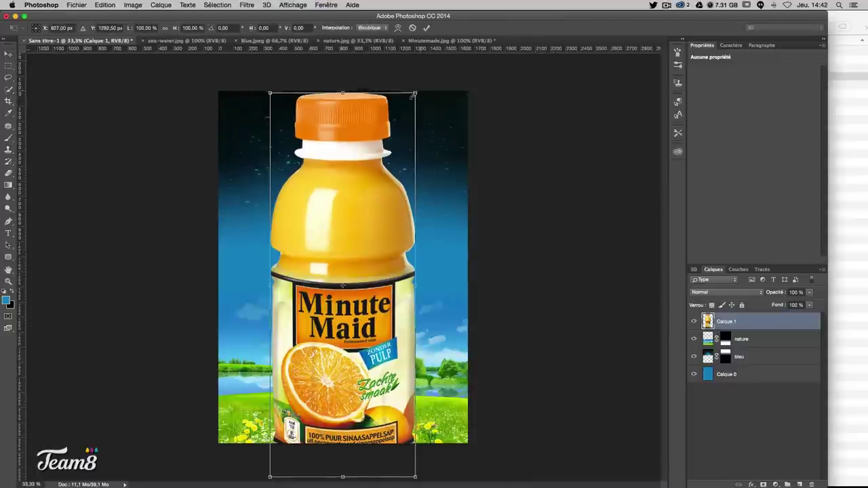
drag(413, 96, 364, 229)
mouse_move(325, 297)
mouse_down()
mouse_move(353, 216)
mouse_move(343, 234)
mouse_up()
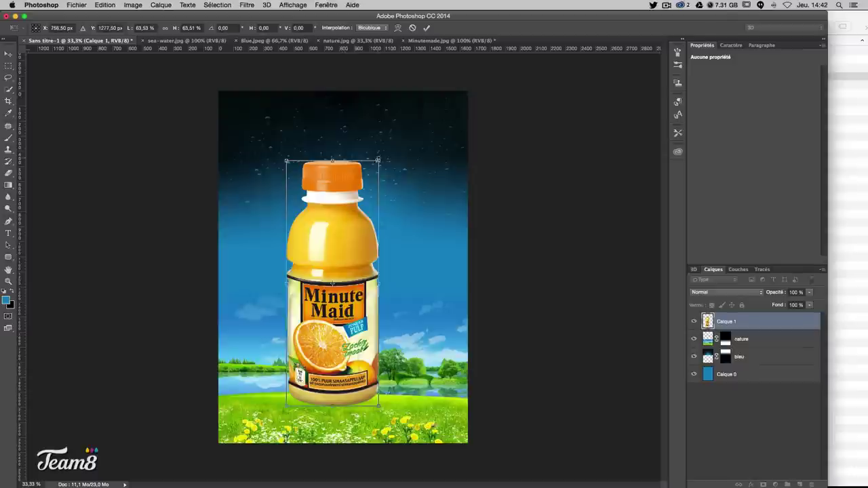
drag(378, 160, 361, 177)
drag(343, 215, 351, 225)
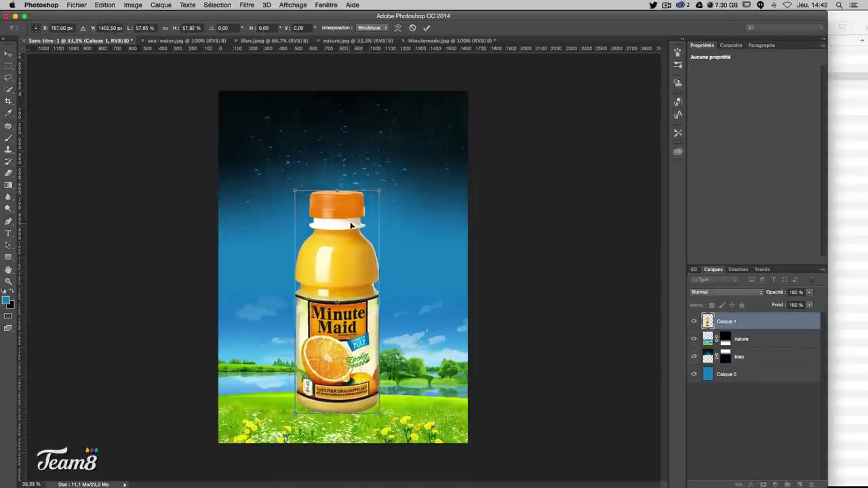
- Settle the bottle at about 63% on the grass and name its layer bouteille
drag(378, 191, 382, 181)
drag(355, 213, 357, 218)
drag(385, 183, 389, 170)
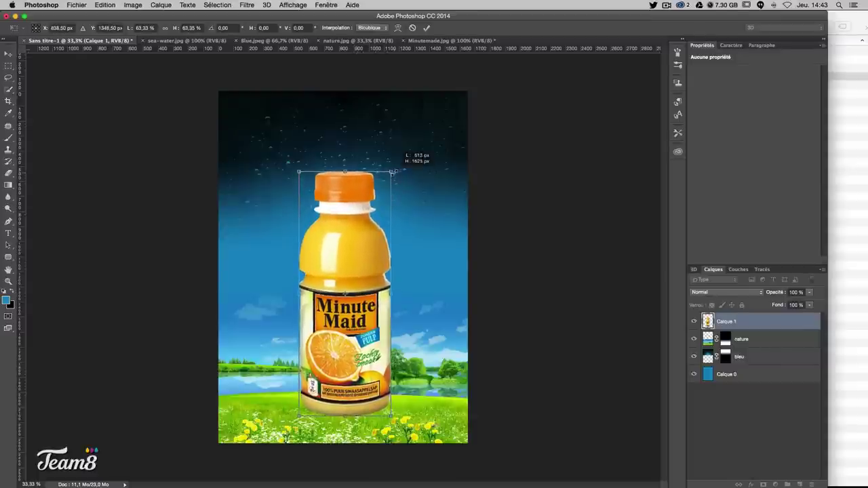
drag(361, 213, 361, 213)
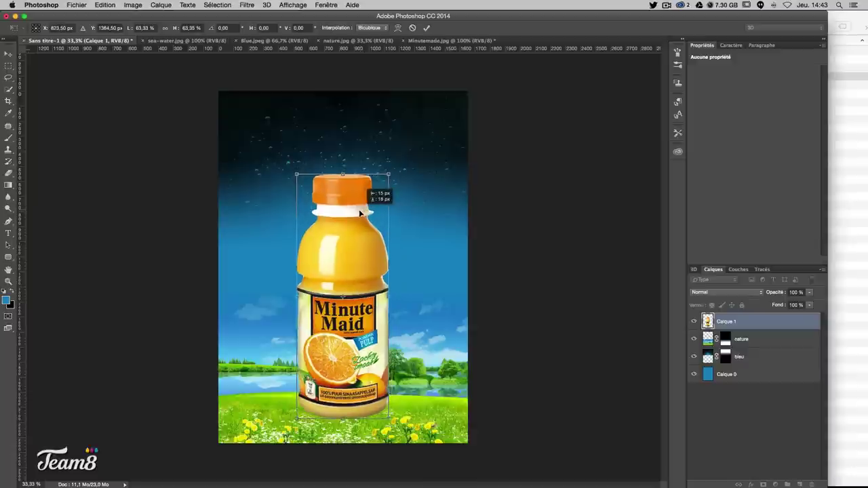
key(Return)
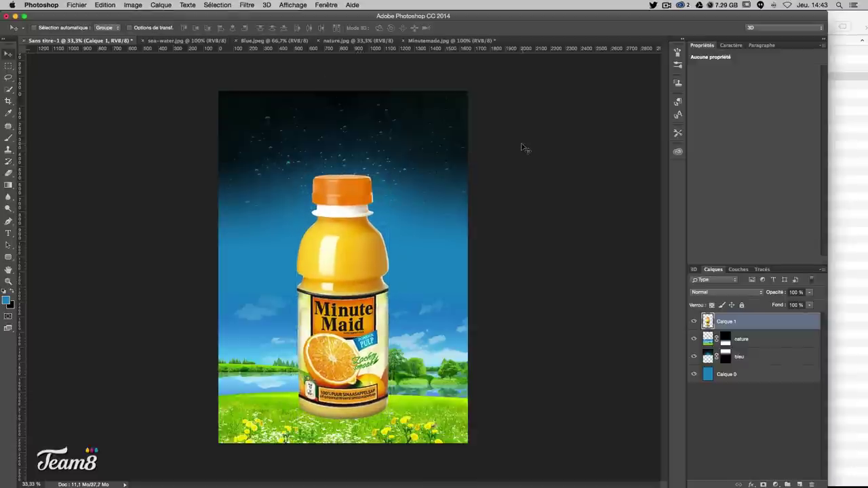
double_click(730, 322)
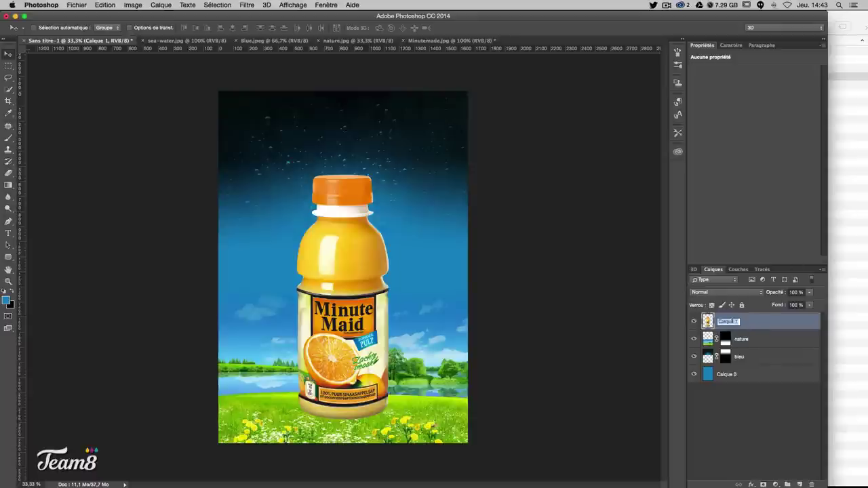
text(bouteille)
key(Return)
- Open lemon2.jpg from Finder in Photoshop
click(865, 194)
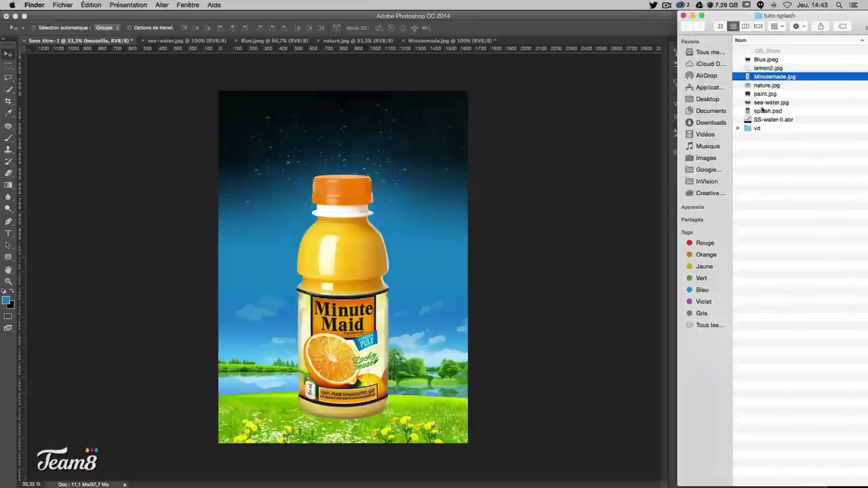
right_click(767, 69)
mouse_move(695, 80)
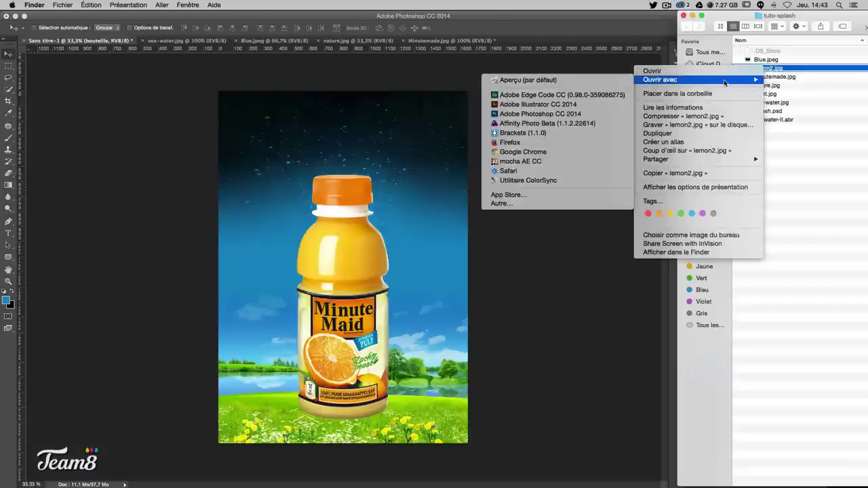
click(565, 114)
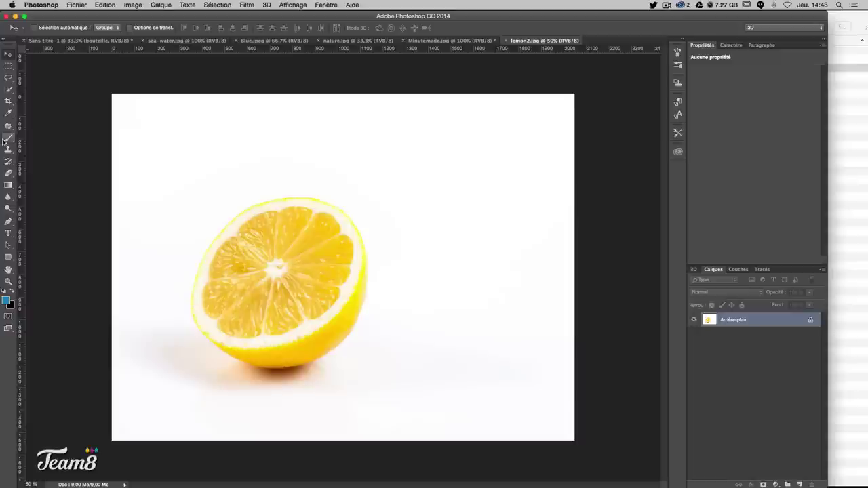
- Create a new path and trace pen anchors along the lemon's left edge, top and right rim
click(761, 270)
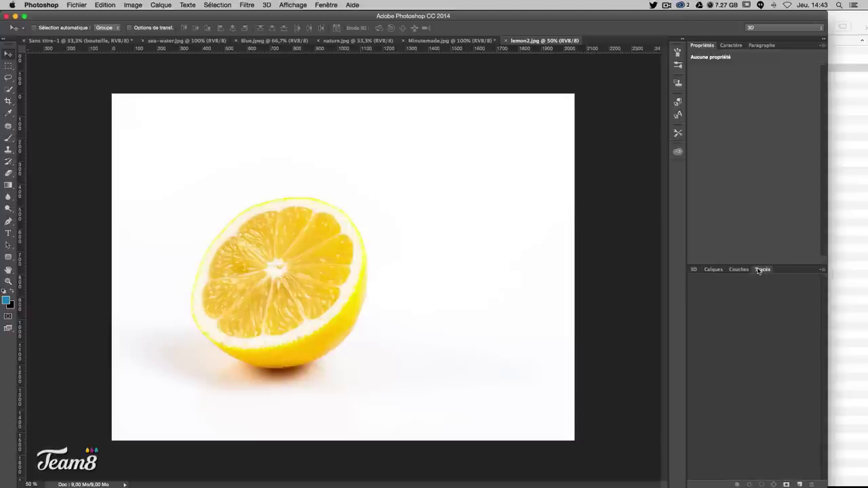
click(799, 485)
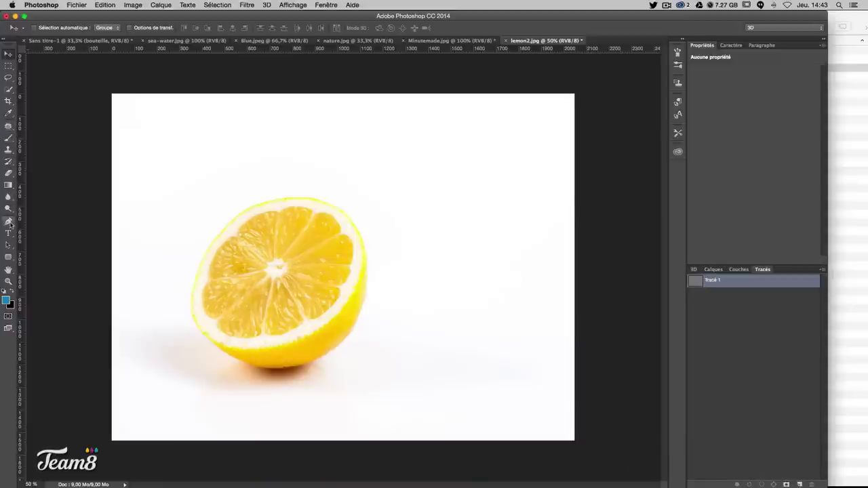
click(8, 221)
click(9, 317)
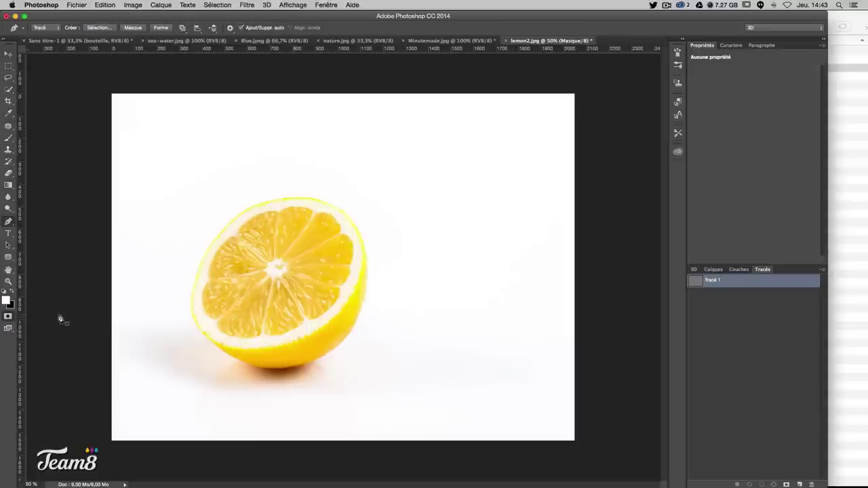
click(212, 244)
drag(253, 206, 281, 195)
drag(344, 214, 367, 233)
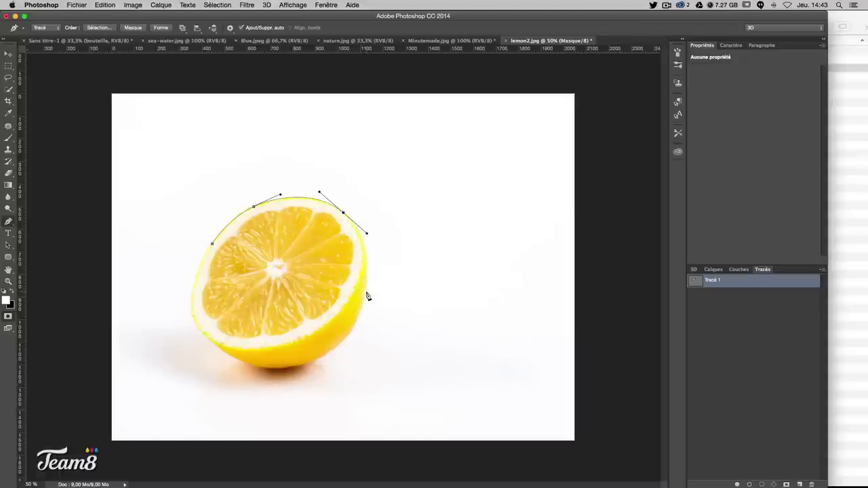
mouse_move(366, 292)
mouse_down()
mouse_move(361, 318)
mouse_move(360, 310)
mouse_up()
- Zoom in and trace the lemon's lower and left edges, closing the path at the top-left
key(ctrl+plus)
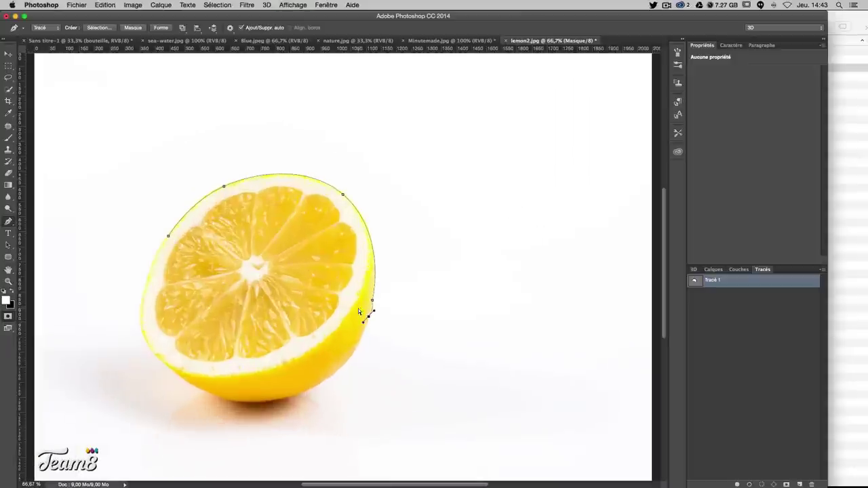
key(ctrl+plus)
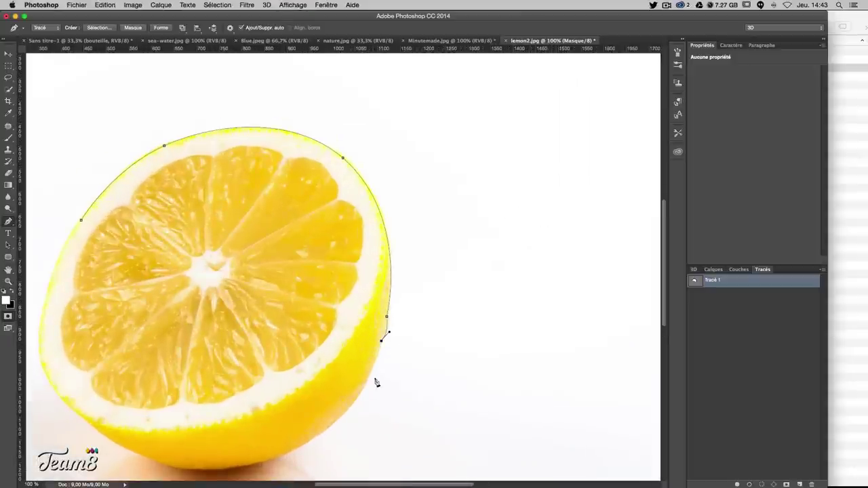
drag(376, 379, 384, 282)
drag(302, 364, 218, 402)
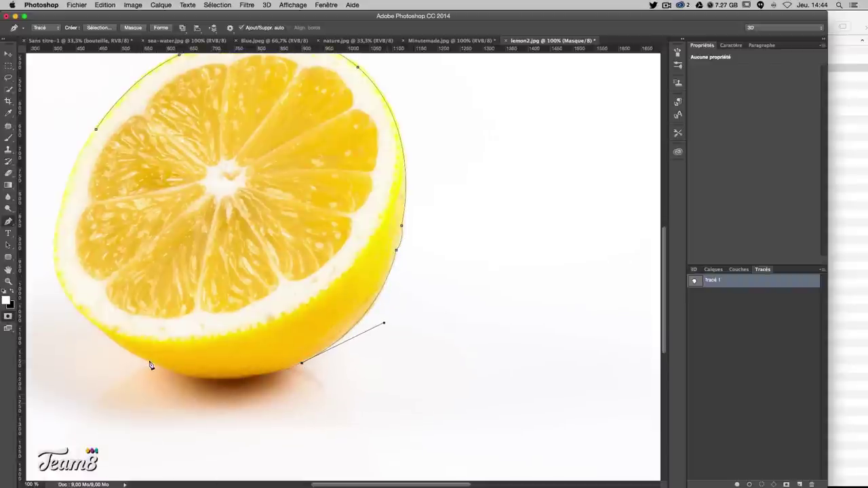
drag(149, 362, 75, 321)
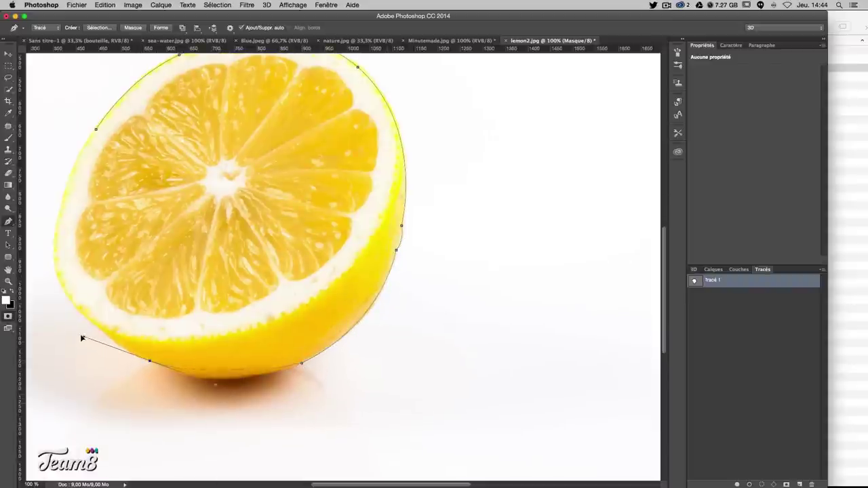
alt+click(148, 360)
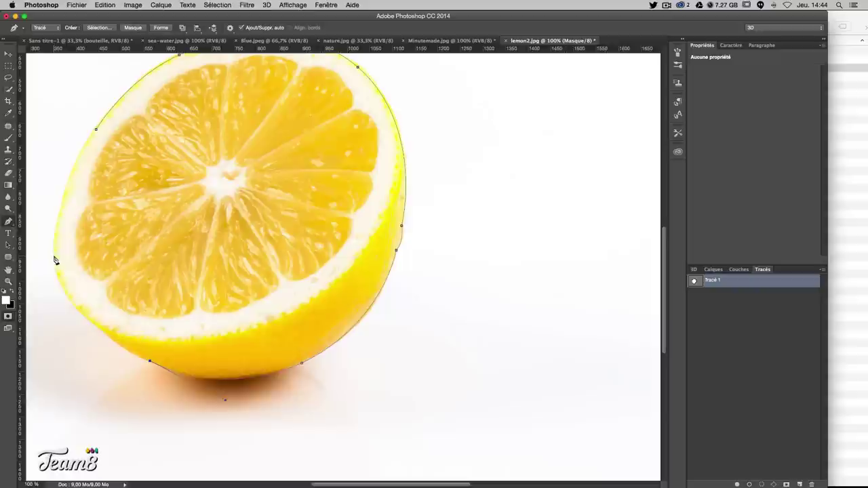
drag(54, 258, 55, 198)
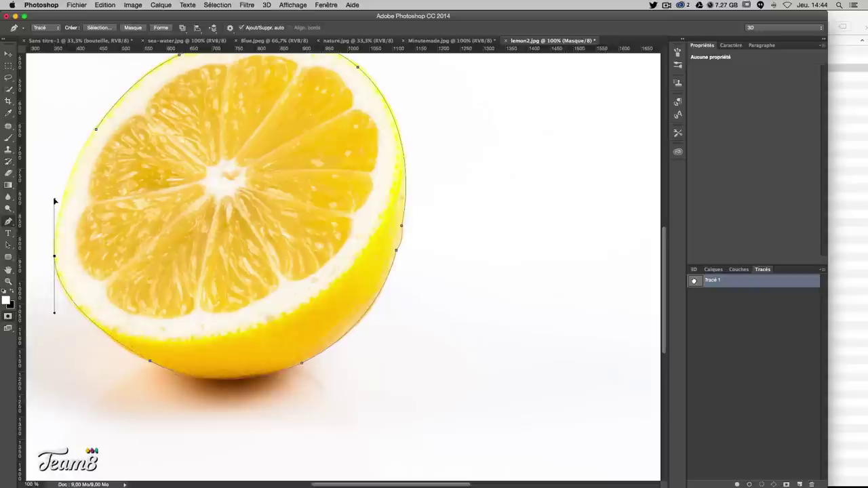
alt+click(54, 256)
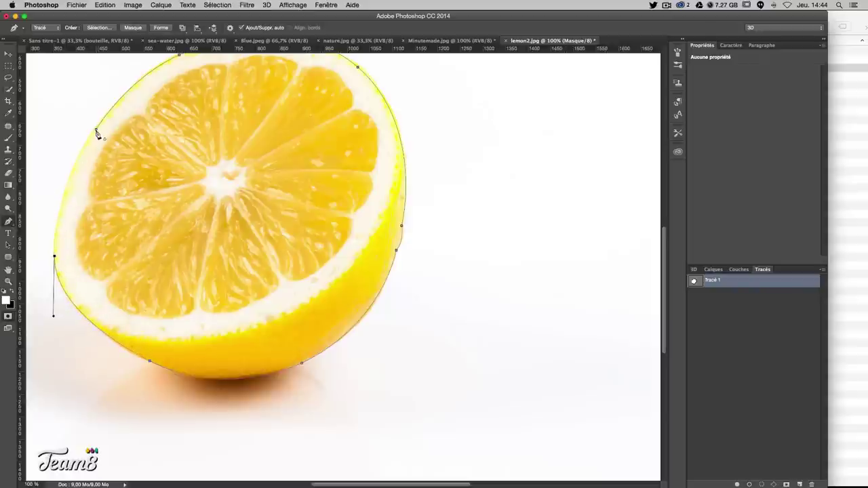
drag(97, 130, 131, 90)
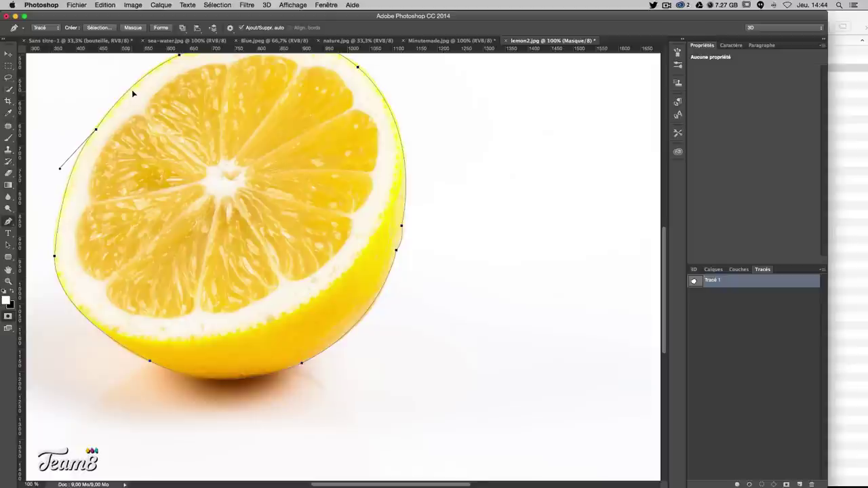
- Load the lemon path as a selection and paste it into the composite as layer citron
ctrl+click(694, 281)
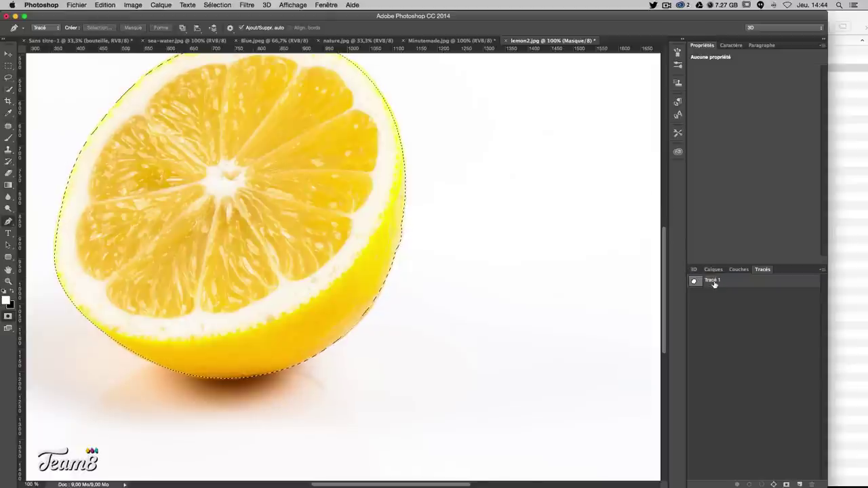
click(733, 271)
click(735, 281)
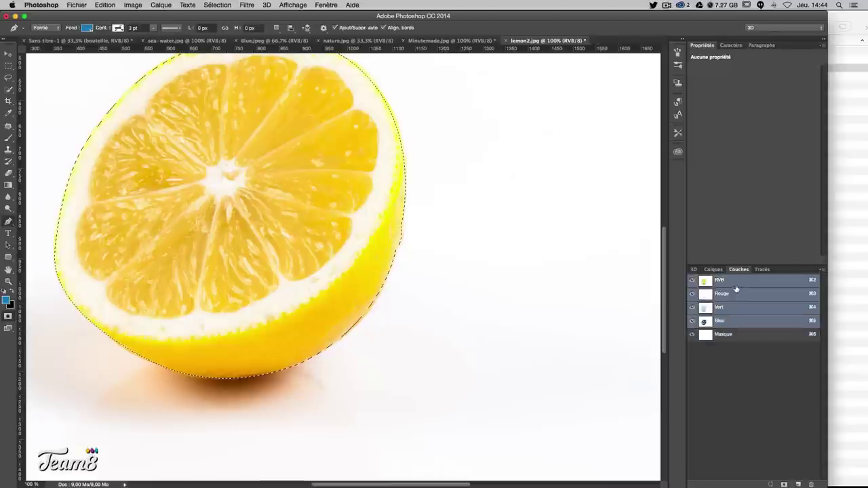
click(713, 269)
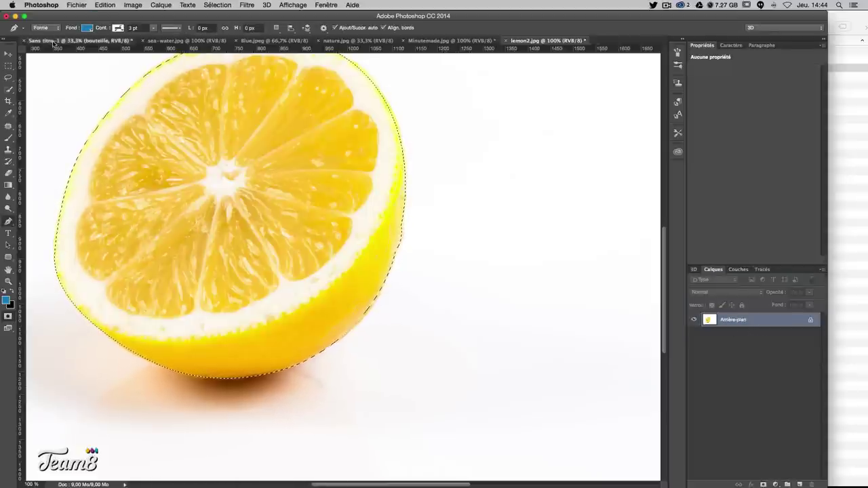
click(80, 41)
key(v)
key(super+v)
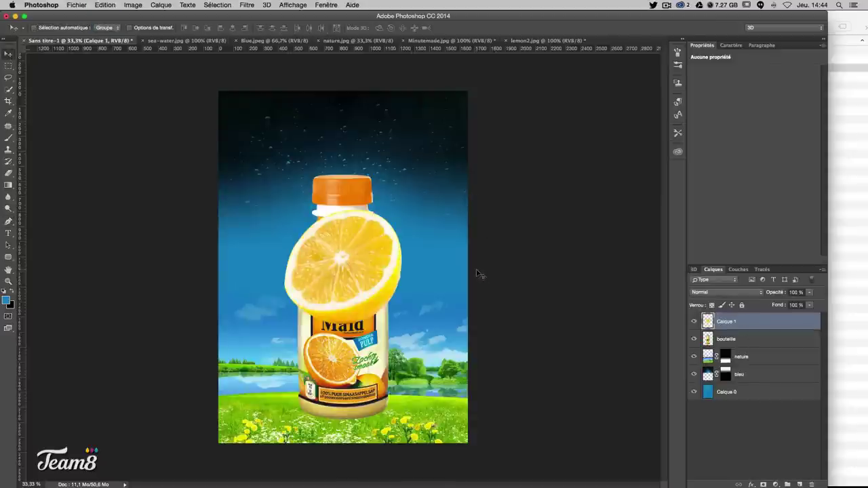
double_click(726, 322)
text(citron)
key(Return)
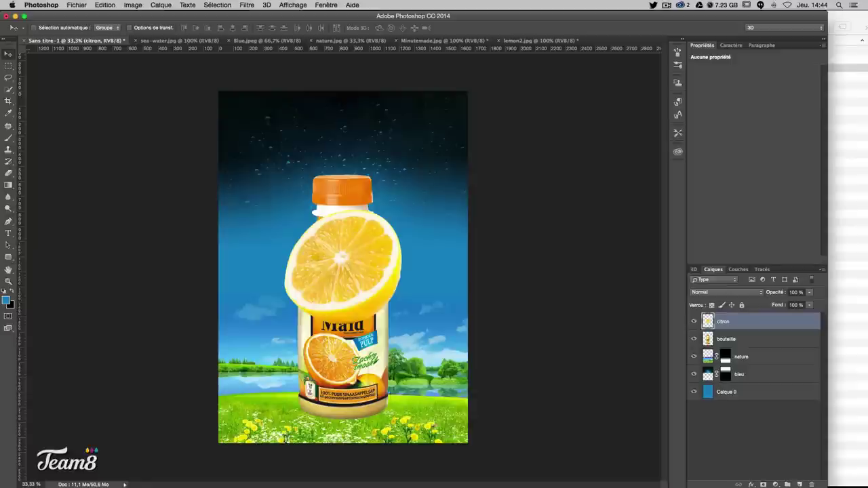
- Shrink the citron lemon, move it below bouteille and tuck it beside the bottle's lower right
key(super+t)
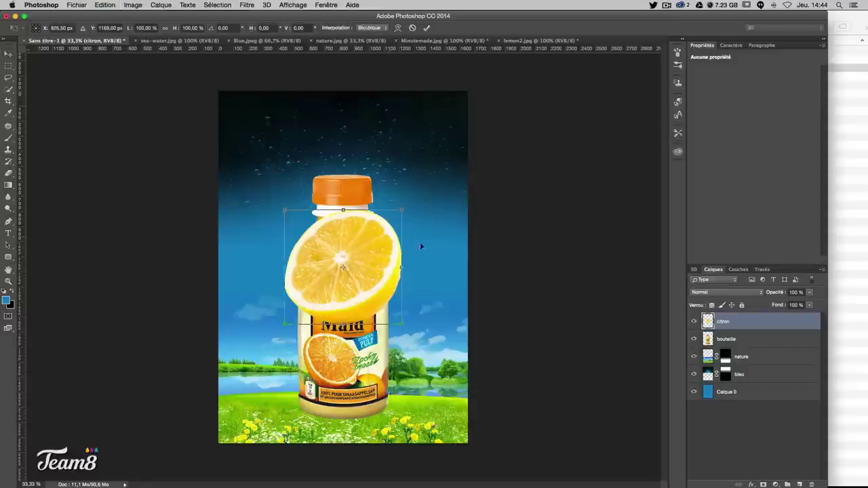
drag(400, 212, 367, 228)
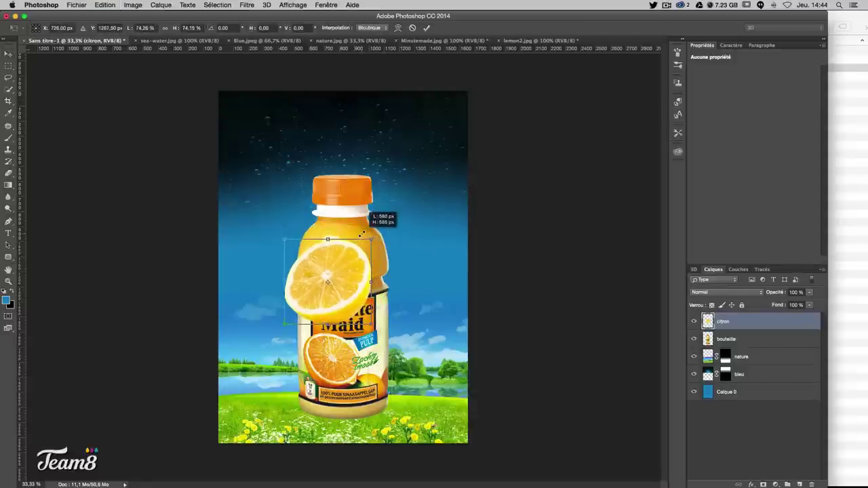
key(Return)
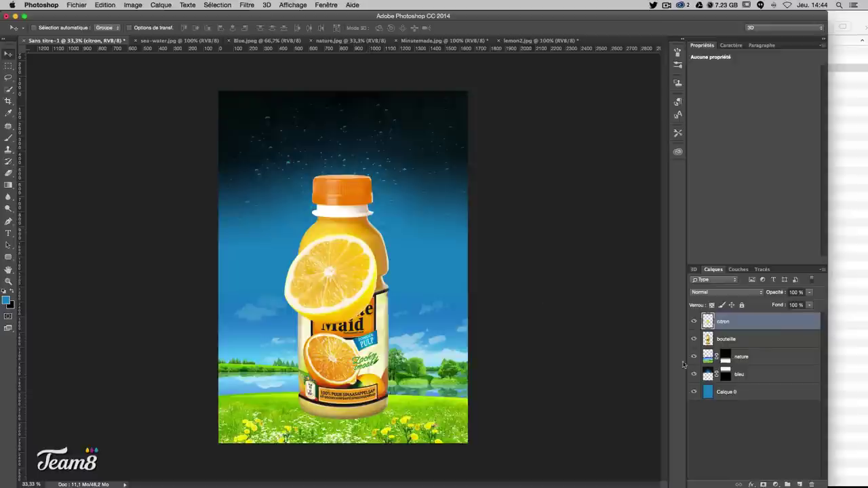
drag(732, 335, 731, 345)
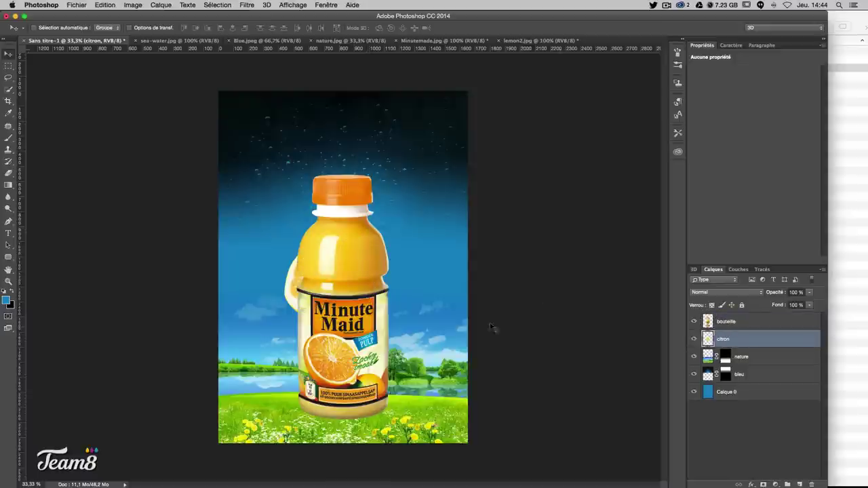
drag(346, 293, 406, 371)
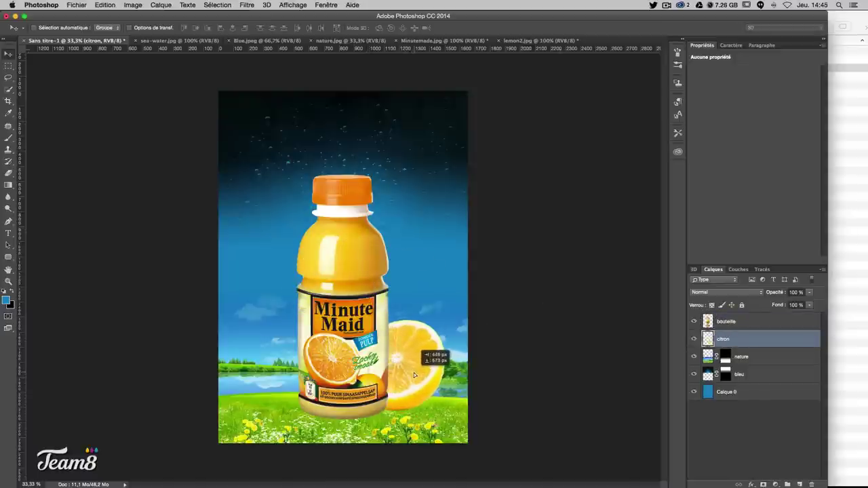
drag(406, 371, 417, 372)
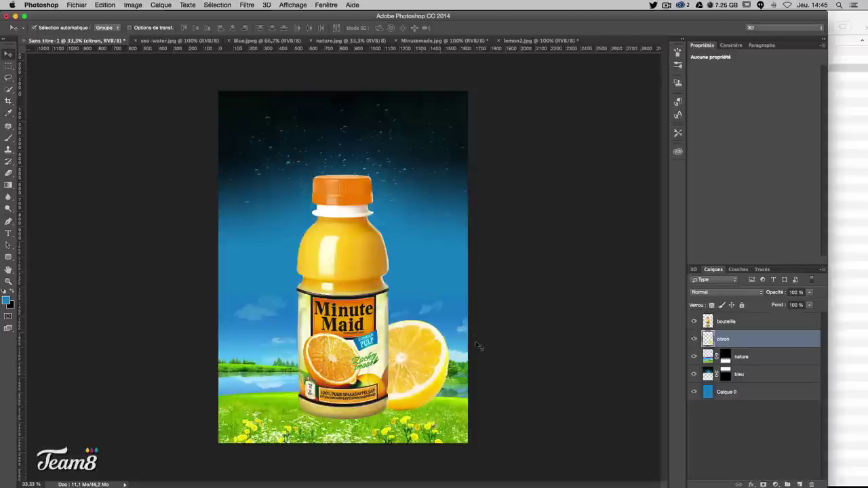
key(ctrl+t)
drag(458, 320, 436, 330)
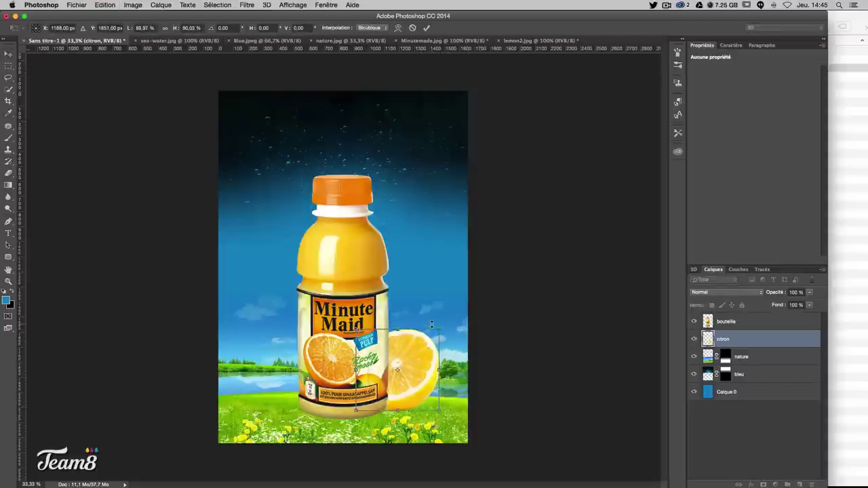
key(Return)
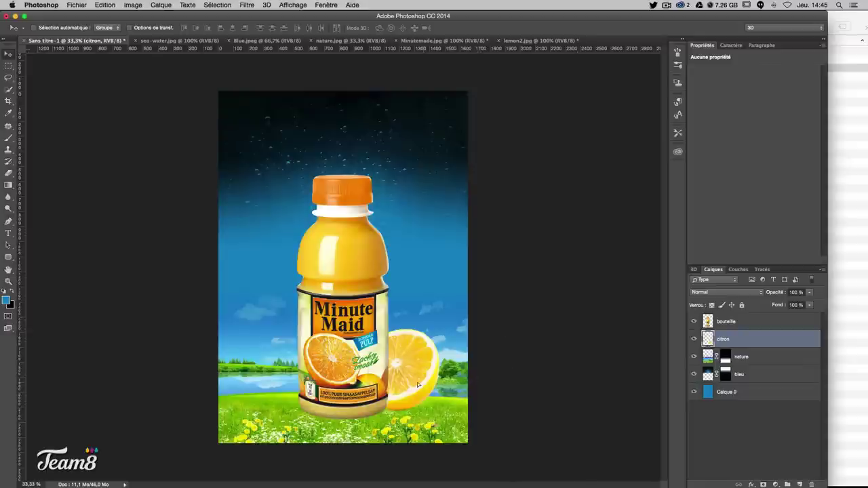
mouse_move(433, 389)
mouse_down()
mouse_move(417, 385)
mouse_move(428, 380)
mouse_up()
- Scale the lemon copy to about 72%, place it in front, and nudge citron right
key(ctrl+t)
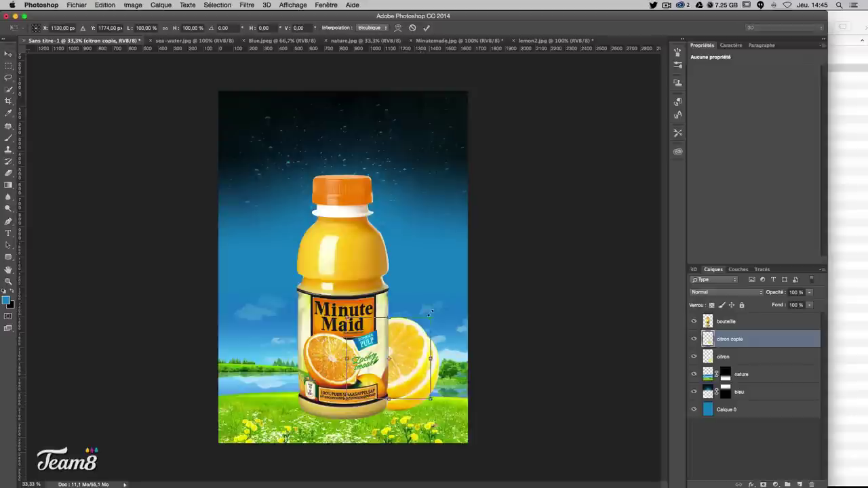
drag(432, 317, 408, 339)
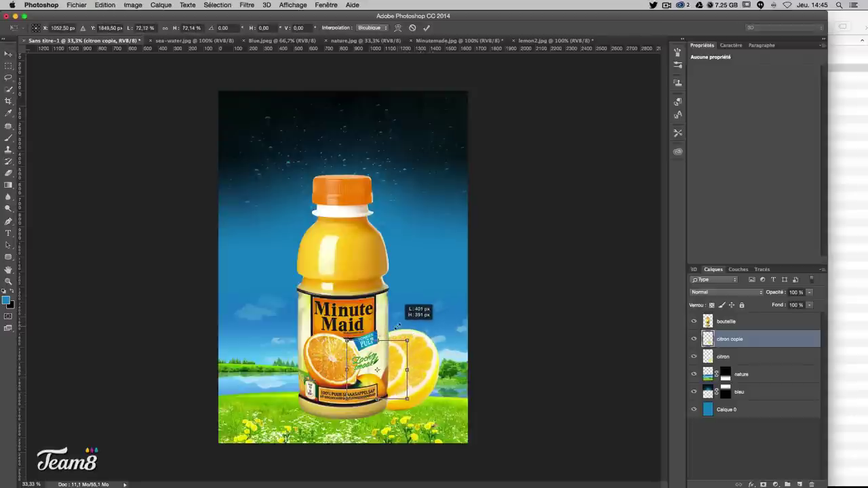
key(Return)
drag(395, 347, 403, 368)
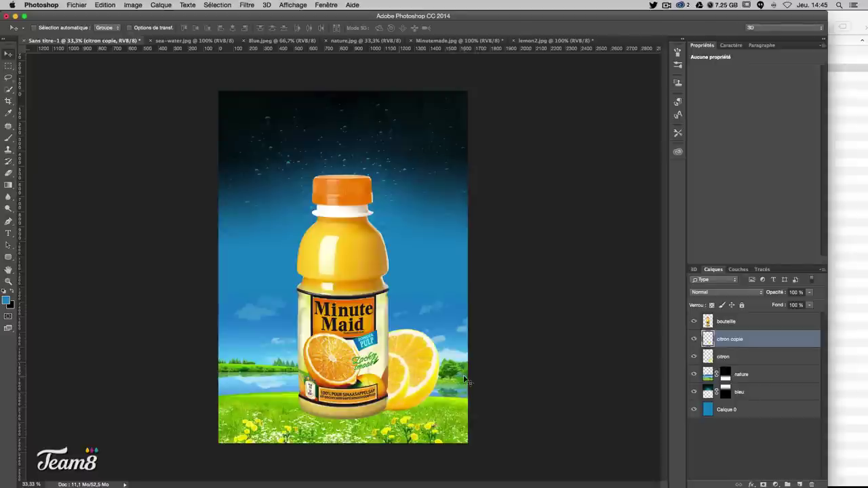
click(428, 363)
key(Right)
key(Right)
key(Right)
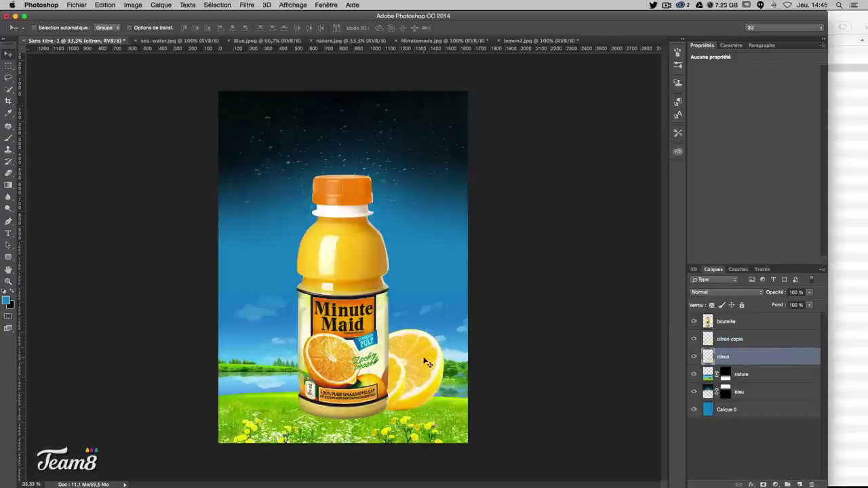
- Duplicate citron to the bottle's left side, flip it horizontally, and zoom out to the whole poster
key(super+plus)
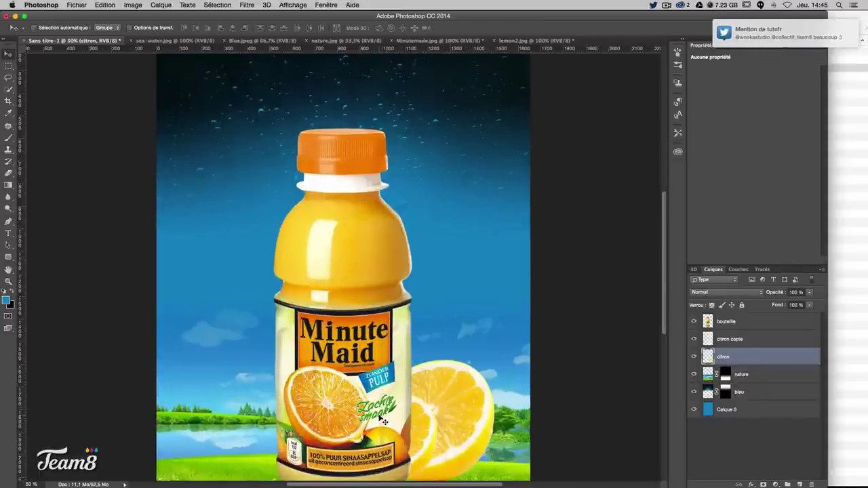
scroll(383, 420, down, 2)
scroll(383, 421, down, 3)
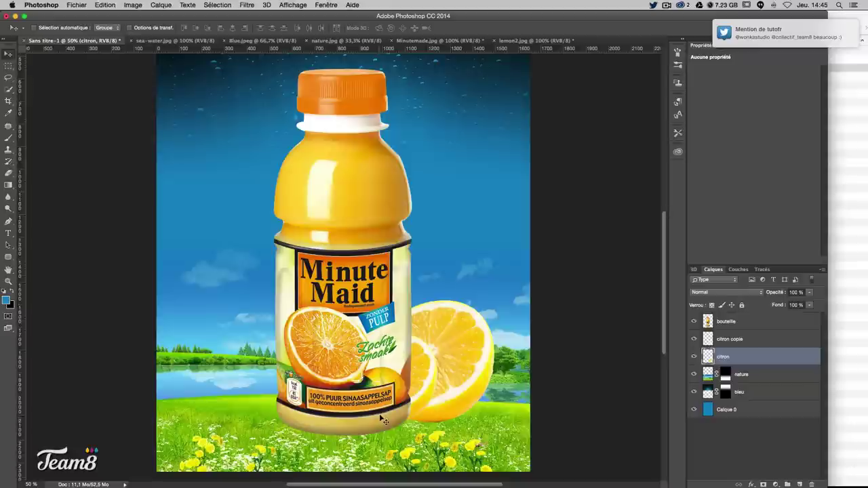
click(746, 341)
click(739, 357)
drag(452, 336, 306, 328)
key(ctrl+t)
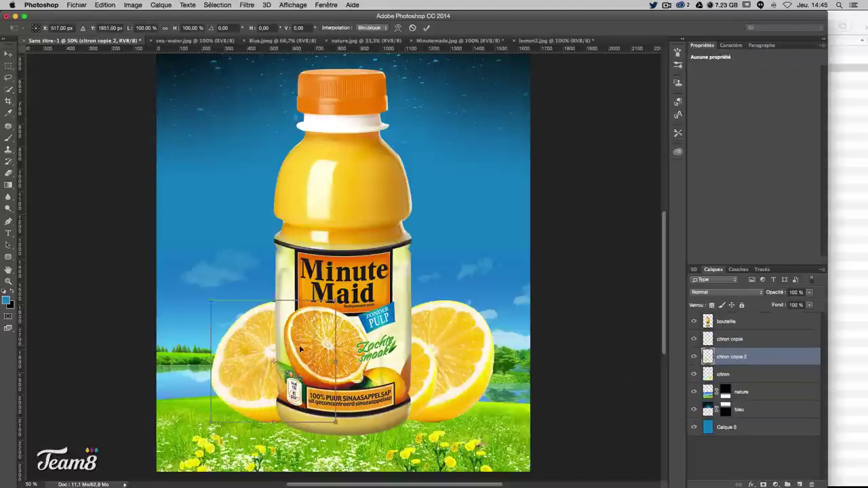
right_click(258, 362)
click(299, 470)
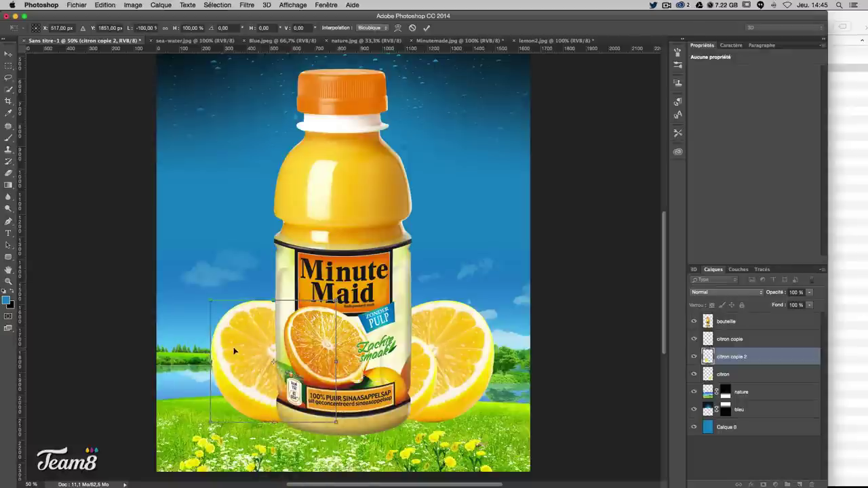
drag(250, 347, 255, 351)
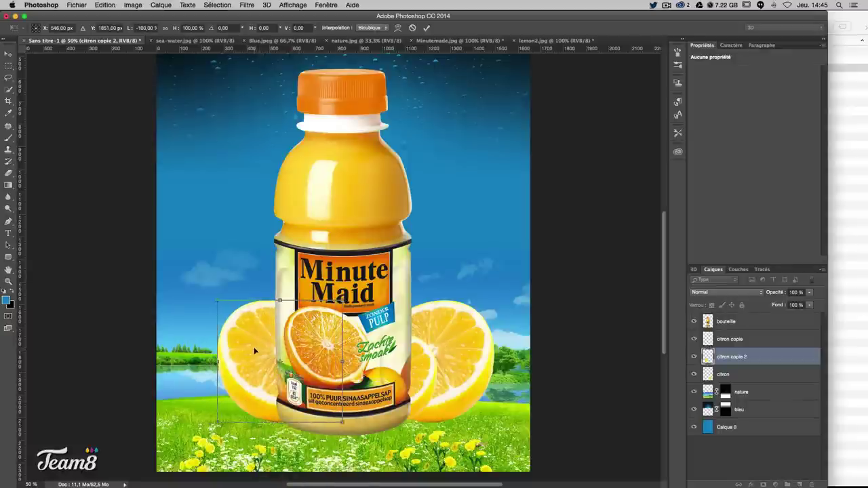
key(Return)
key(ctrl+minus)
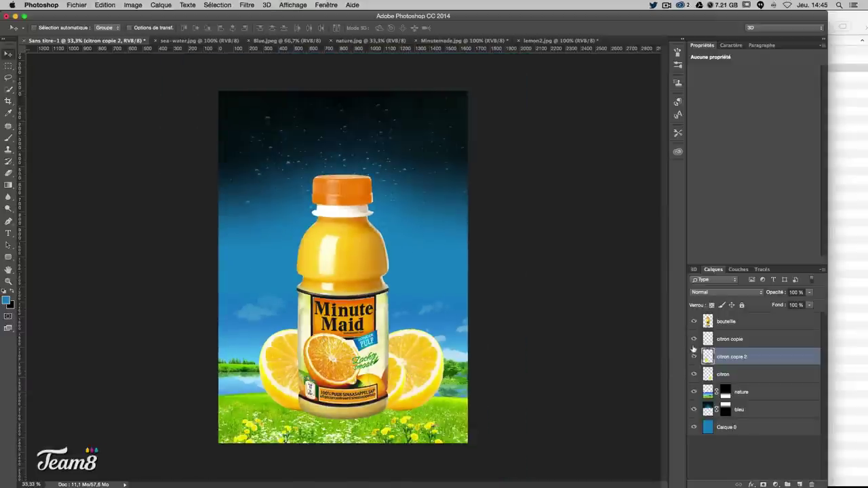
- Add a default Teinte/Saturation 1 adjustment layer directly above the citron lemon layer
click(693, 375)
click(693, 375)
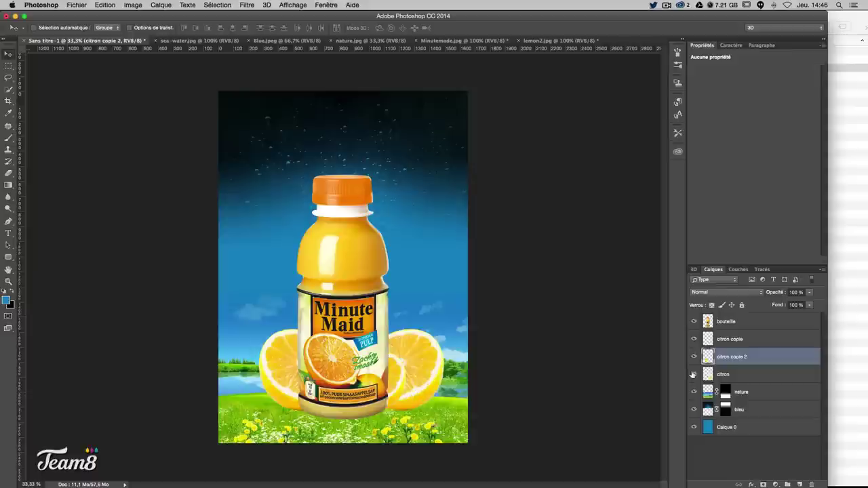
click(740, 379)
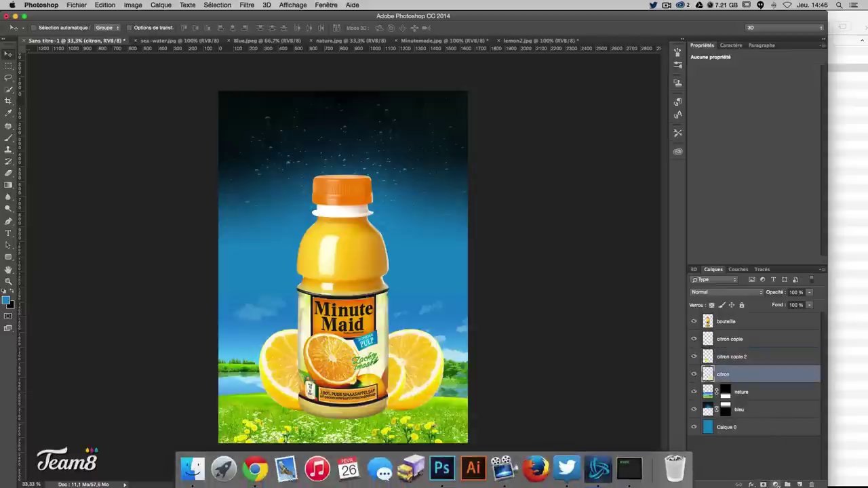
click(776, 484)
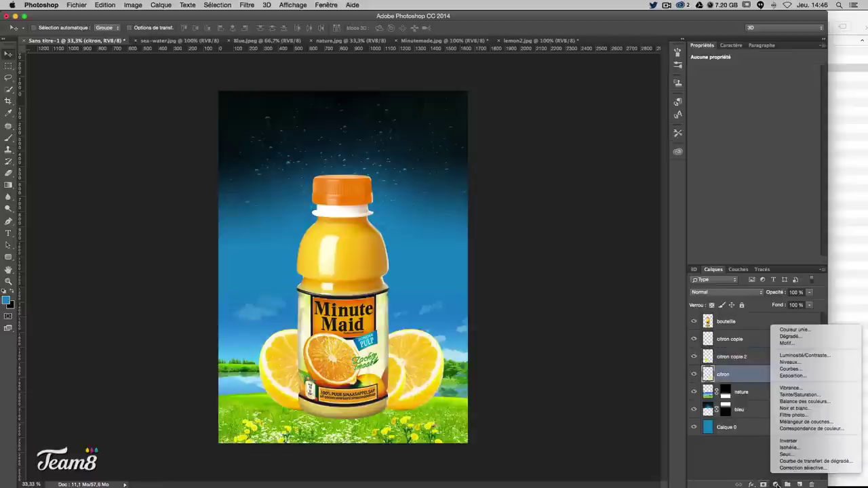
click(807, 394)
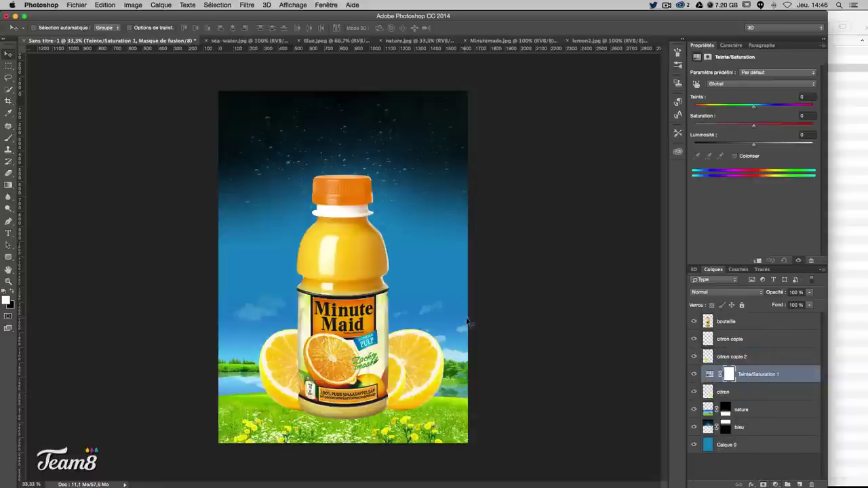
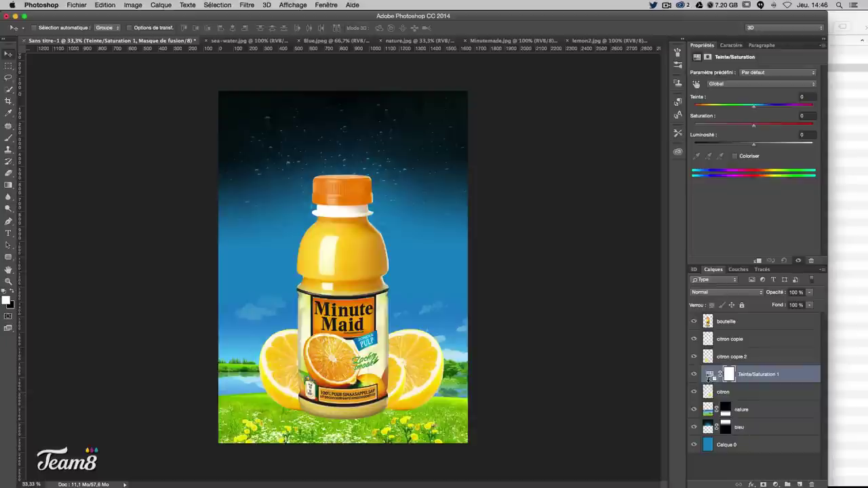
- Clip the Hue/Saturation layer to 'citron' and set its channel to Jaunes (Yellows)
alt+click(709, 379)
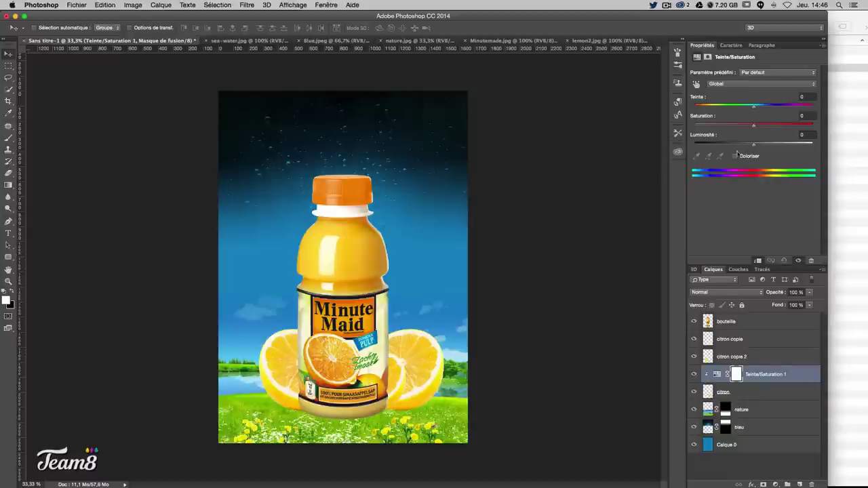
click(767, 72)
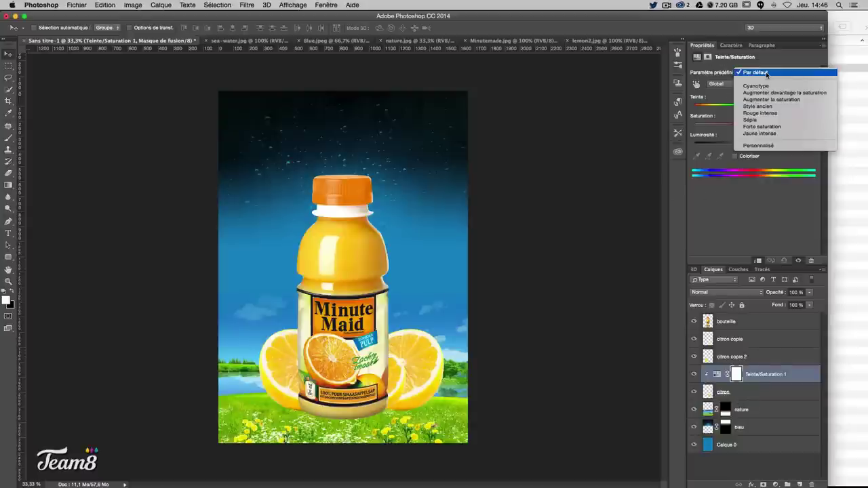
click(767, 73)
click(746, 83)
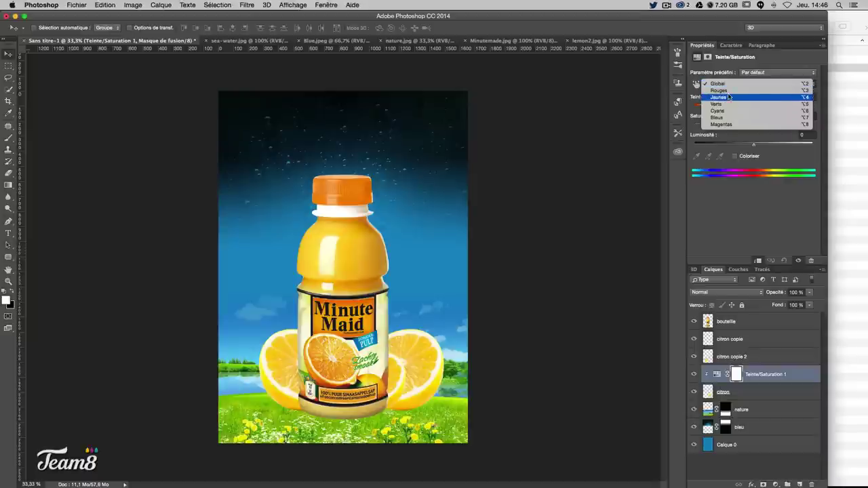
click(729, 97)
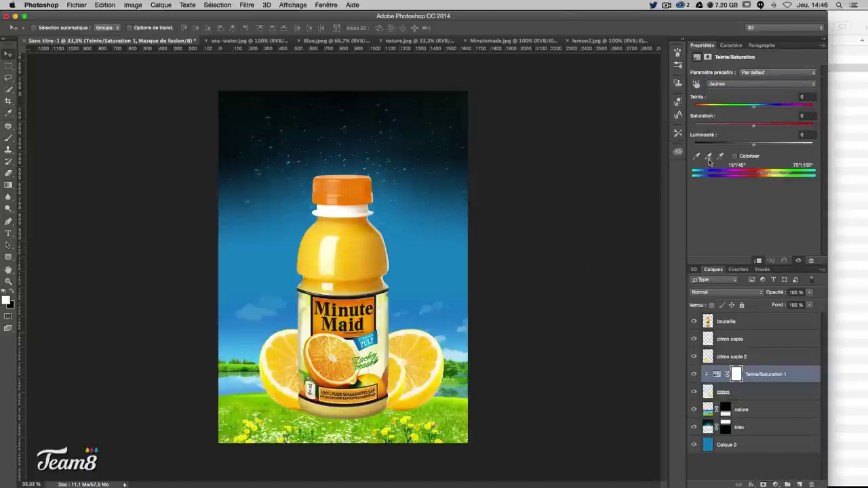
- Sample the lemon for the yellow range, narrow its falloff, and shift Teinte to -11
click(709, 159)
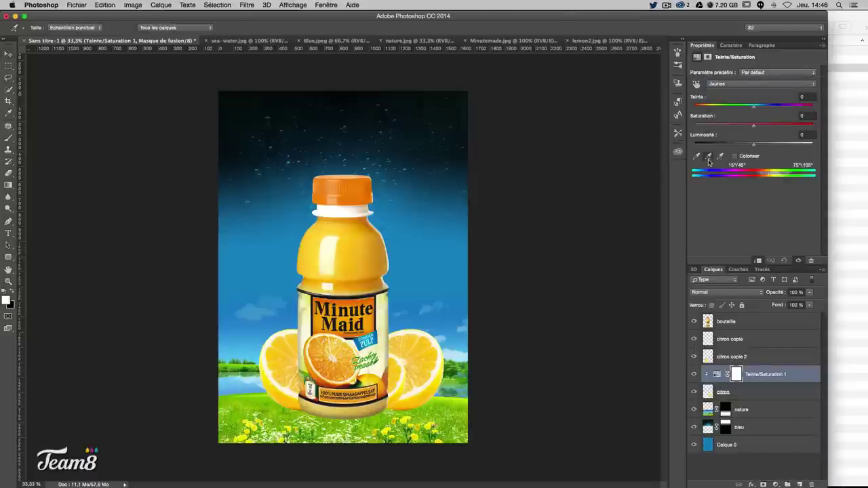
click(413, 344)
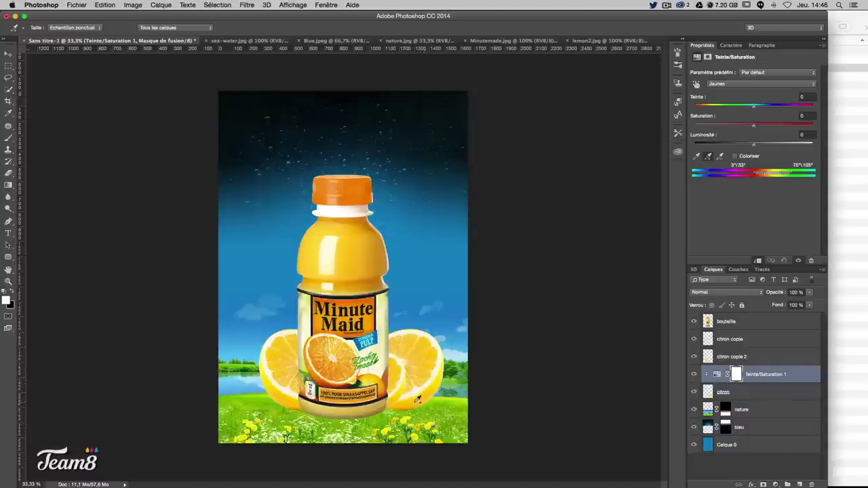
click(437, 377)
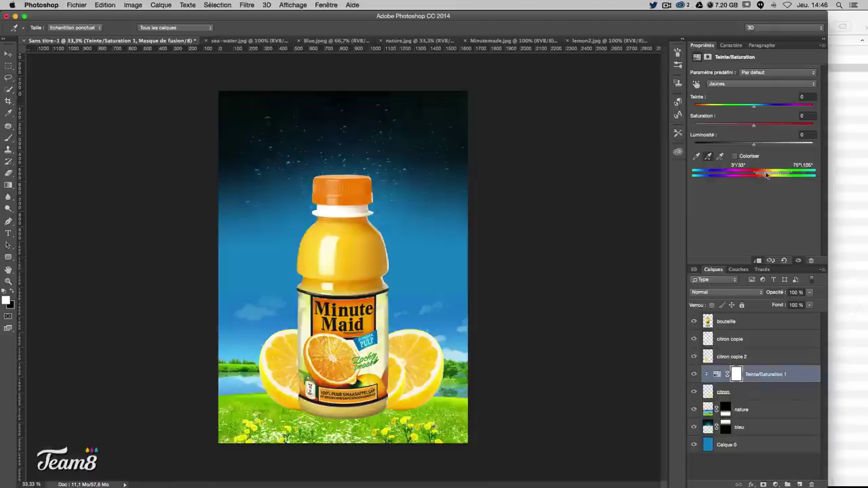
drag(792, 175, 784, 175)
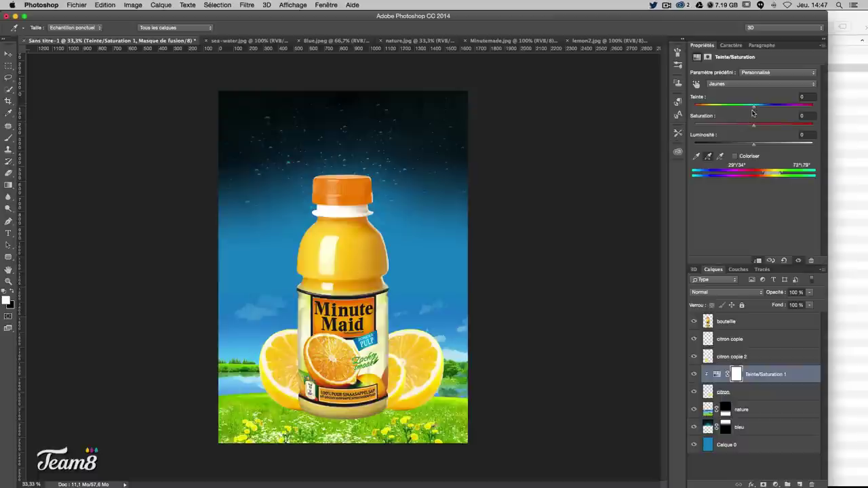
drag(753, 109, 747, 111)
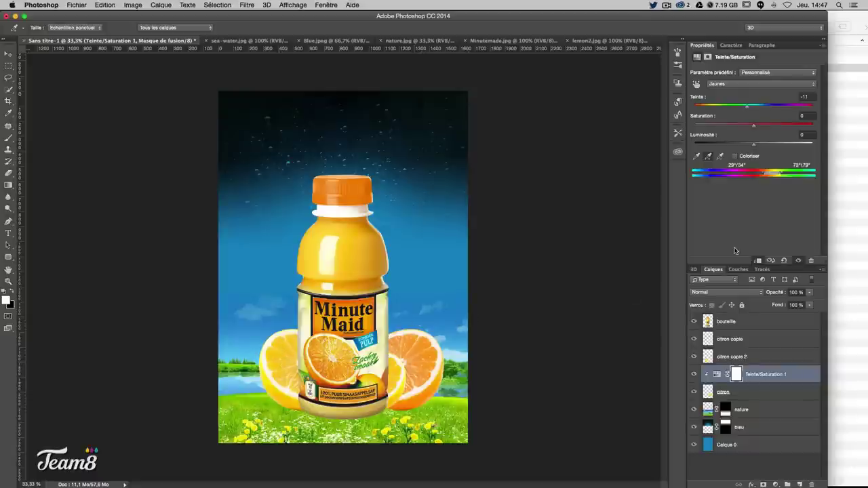
- Select the bouteille layer with the Move tool active
key(ctrl+Up)
key(Escape)
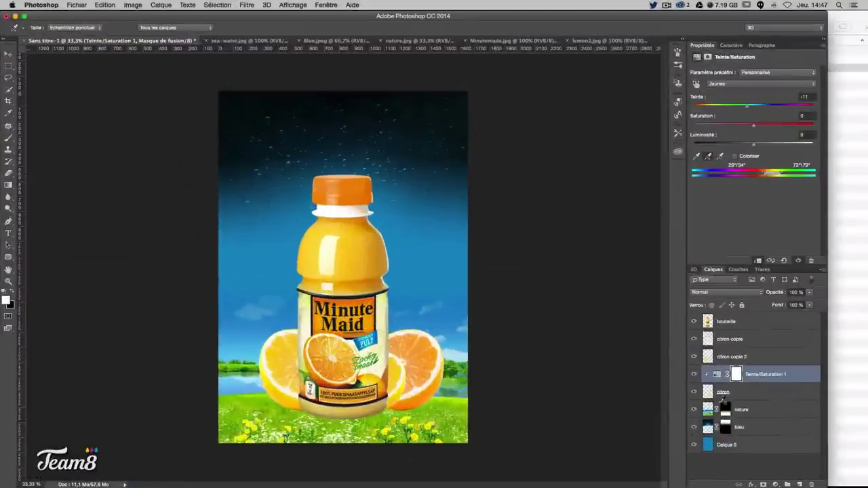
click(725, 321)
key(v)
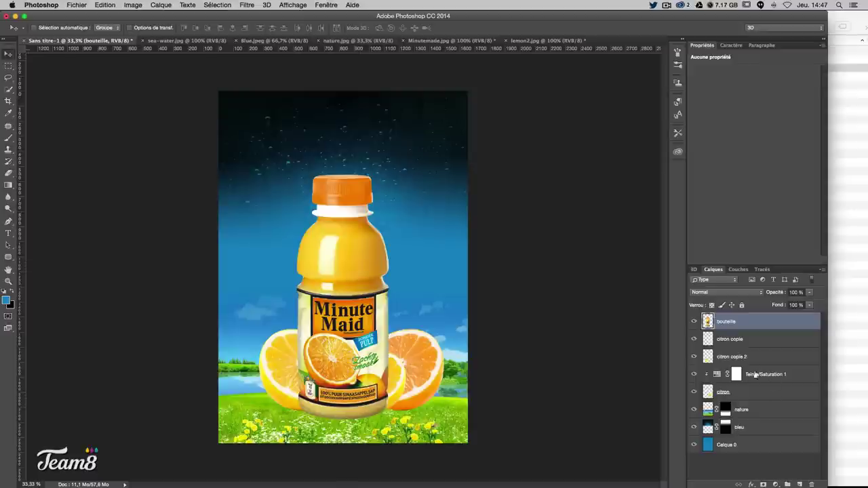
- Add a new empty layer named 'ombres' above the hue adjustment layer
click(781, 379)
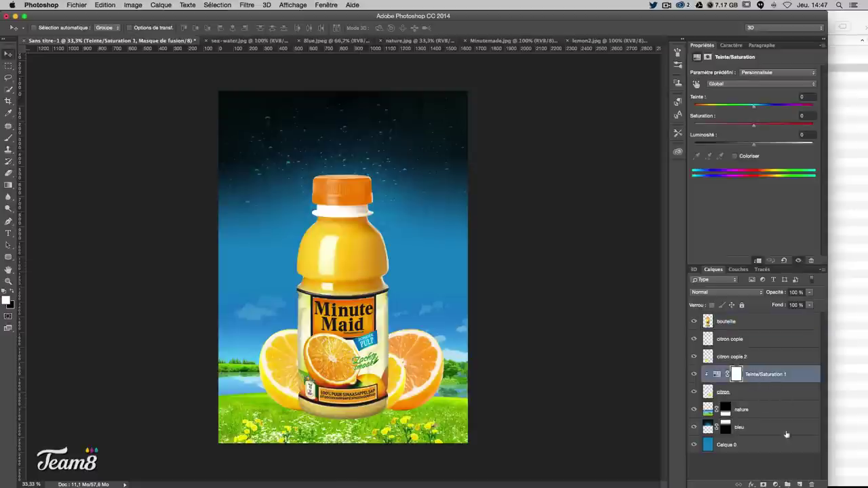
click(799, 484)
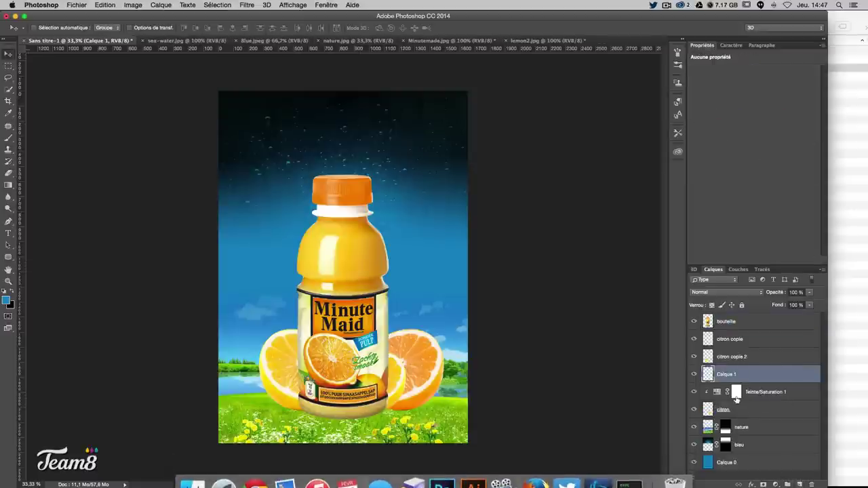
double_click(728, 374)
text(ombre)
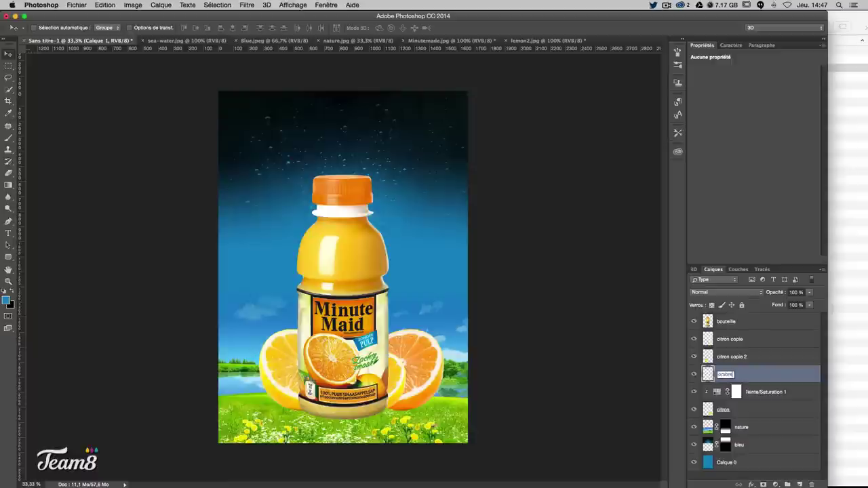
text(s)
key(Return)
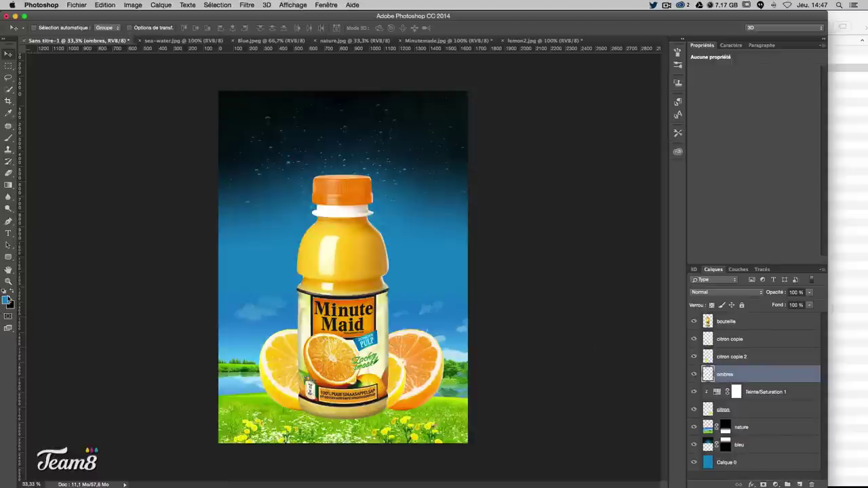
- Set the foreground colour to dark green #22630f sampled from the grass
click(7, 299)
key(Return)
click(6, 299)
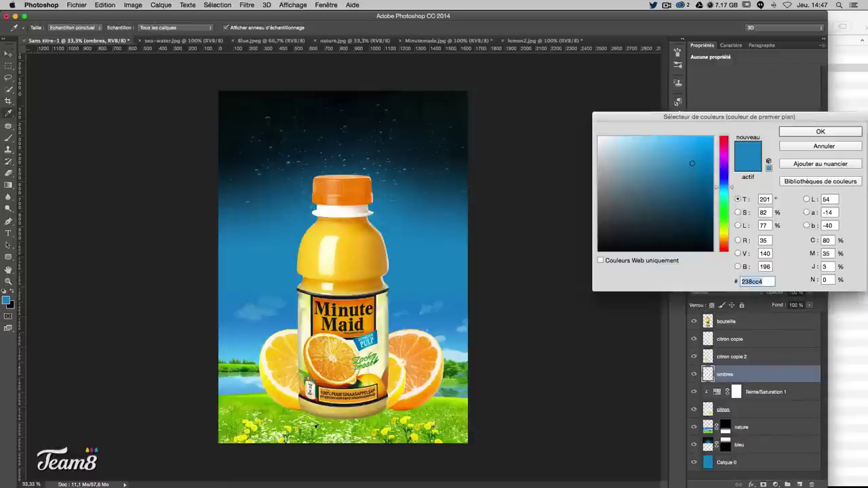
drag(386, 443, 411, 428)
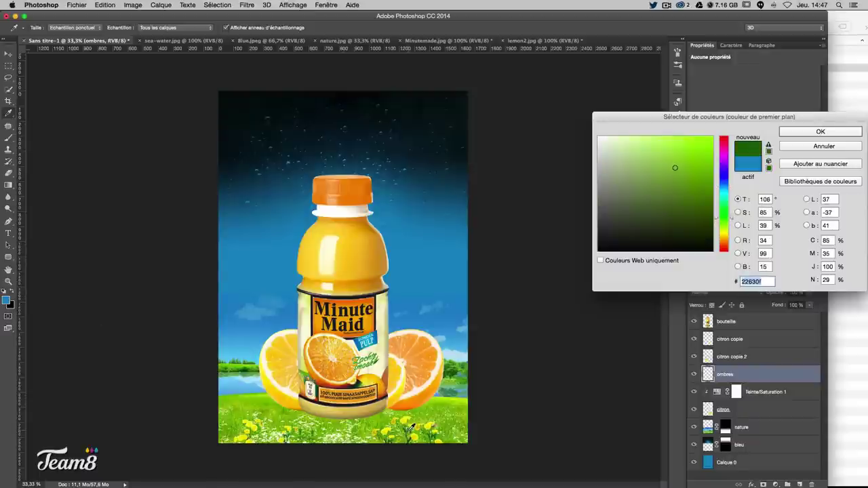
key(Return)
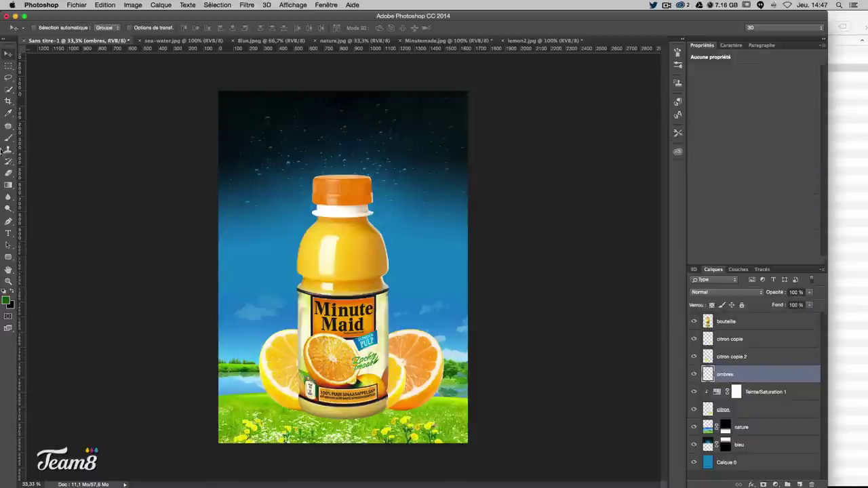
- Set up a soft round brush of 178 px at 29% opacity
click(8, 138)
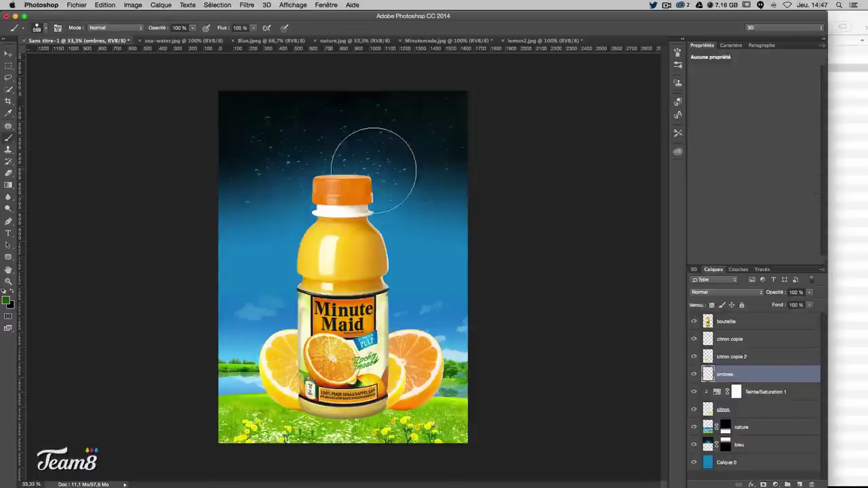
click(43, 30)
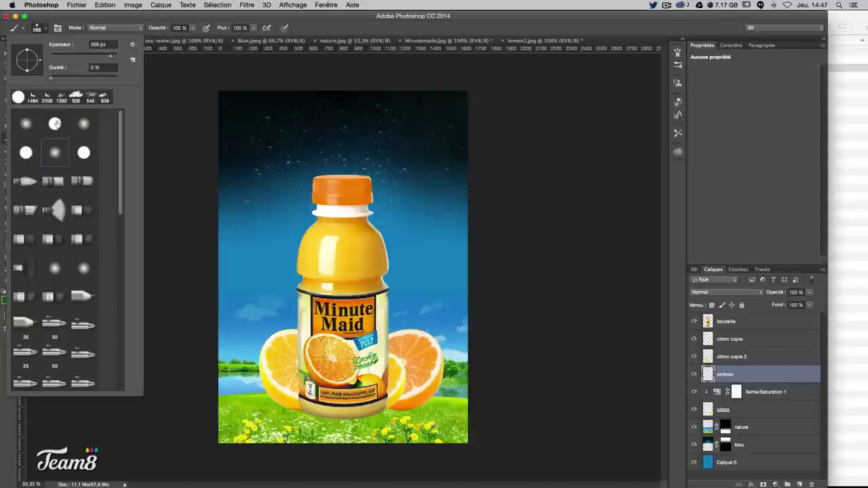
drag(388, 272, 389, 239)
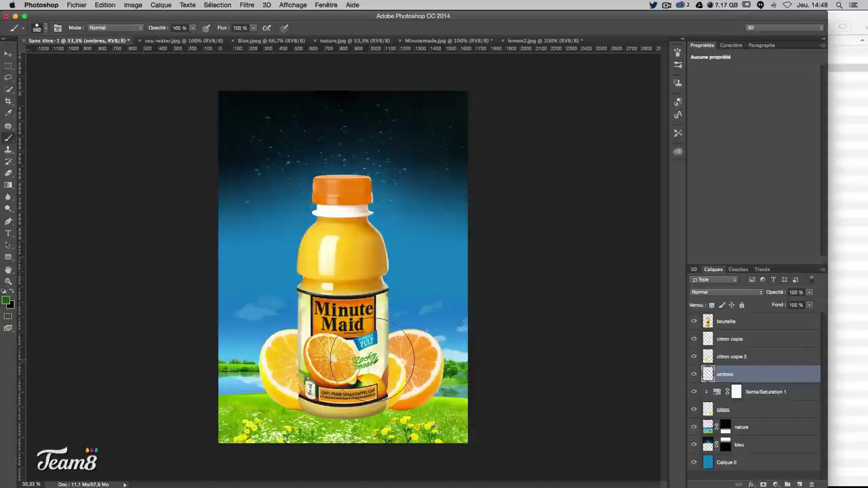
mouse_move(360, 265)
mouse_down()
mouse_move(365, 130)
mouse_move(382, 371)
mouse_up()
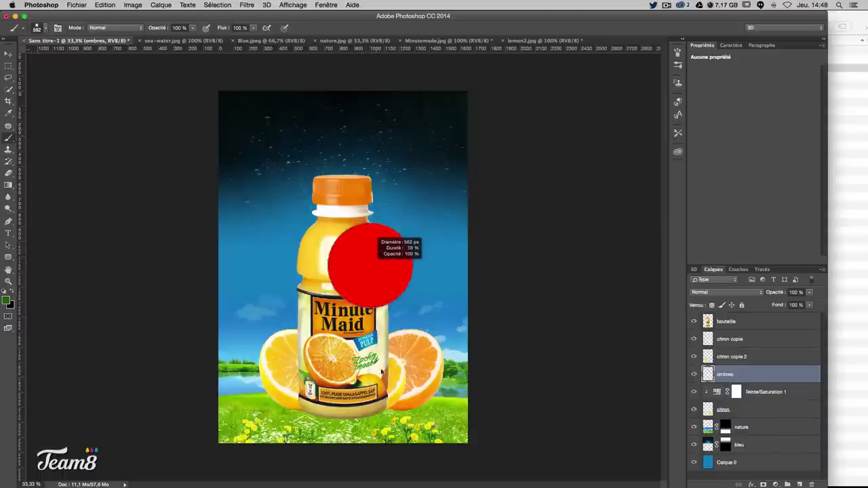
drag(382, 371, 365, 205)
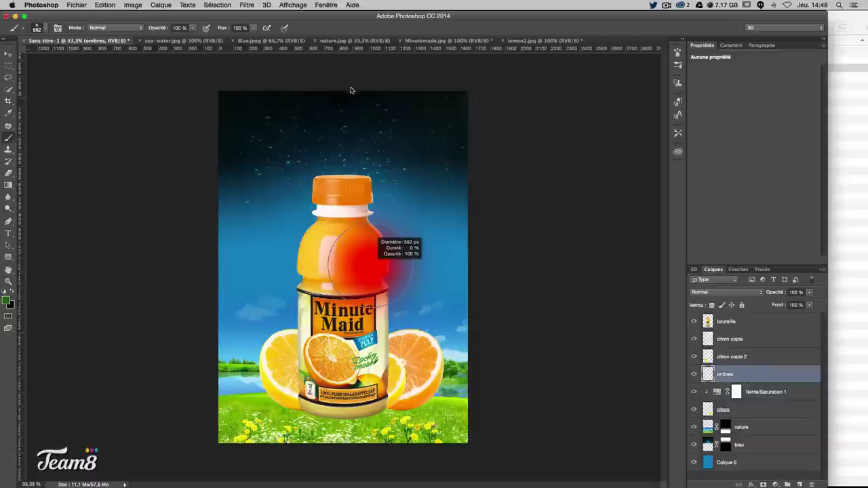
mouse_move(350, 90)
mouse_down()
mouse_move(357, 94)
mouse_move(297, 111)
mouse_up()
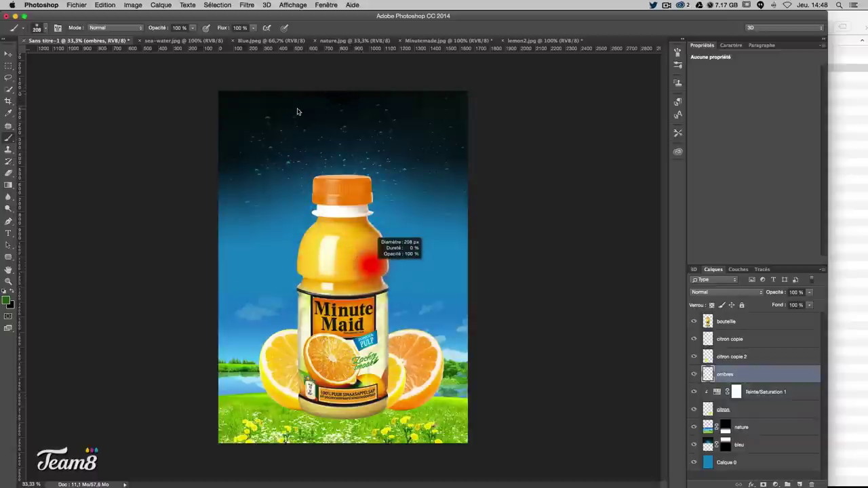
drag(298, 111, 241, 67)
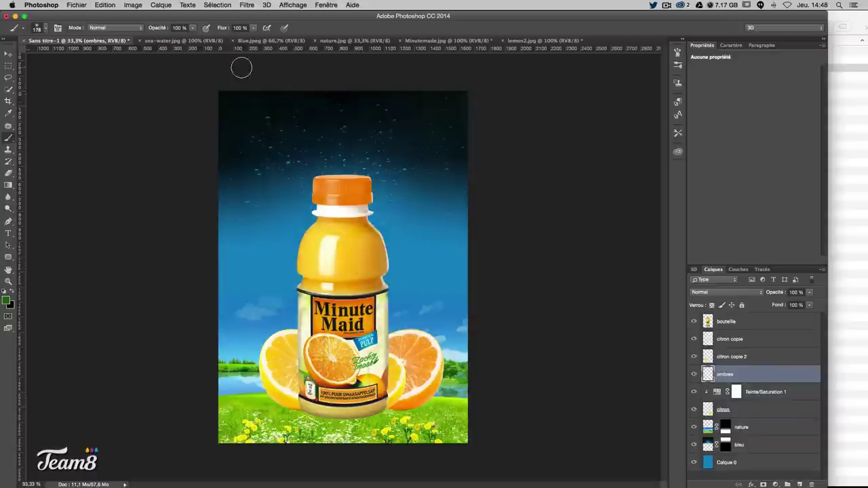
drag(193, 28, 167, 43)
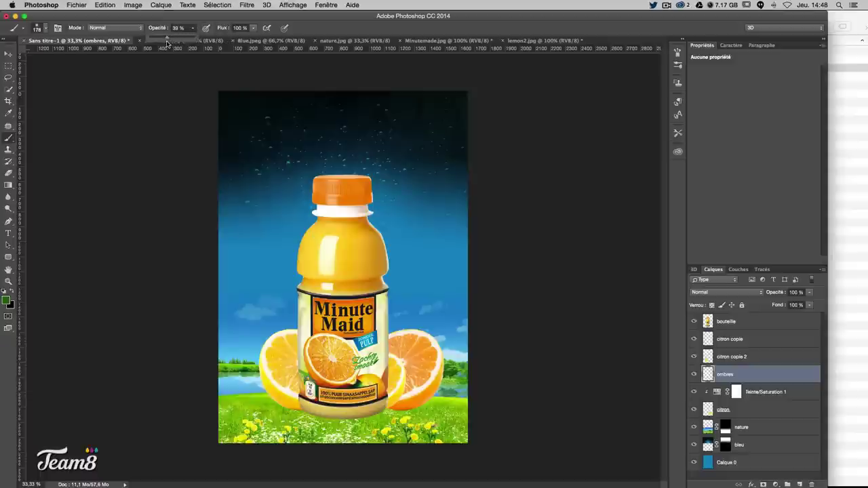
- Paint a soft green shadow under the bottle base and move 'ombres' below 'citron'
mouse_move(270, 417)
mouse_down()
mouse_move(445, 416)
mouse_move(265, 418)
mouse_up()
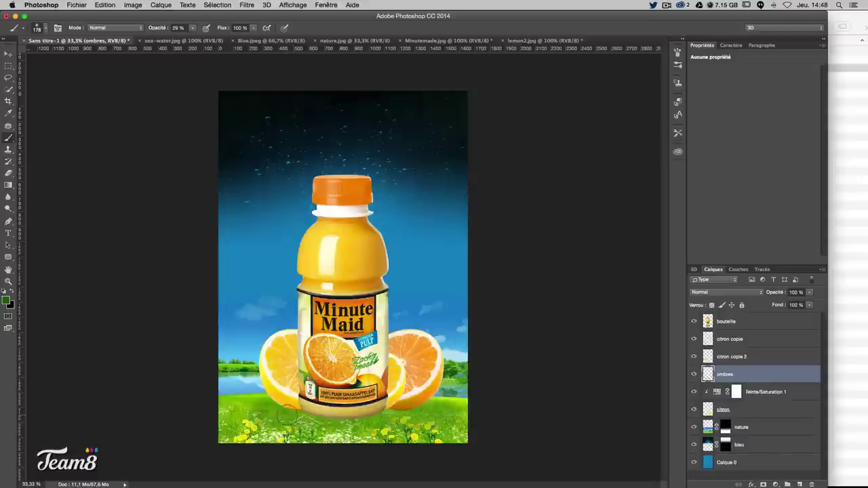
mouse_move(288, 415)
mouse_down()
mouse_move(404, 421)
mouse_move(406, 404)
mouse_move(295, 407)
mouse_move(405, 405)
mouse_up()
drag(292, 406, 410, 415)
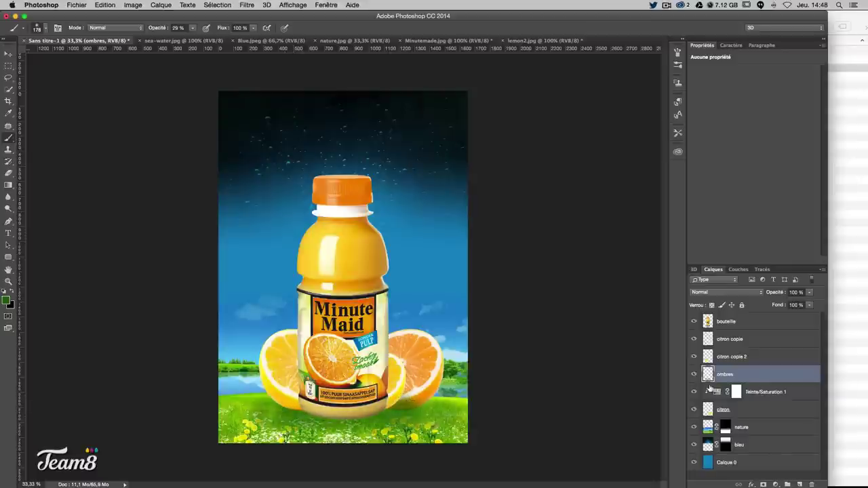
drag(760, 377, 724, 418)
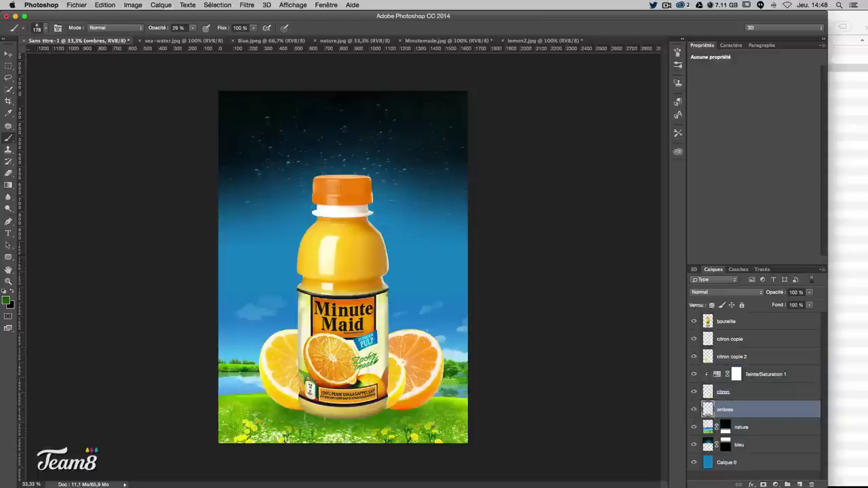
- Set the ombres layer's blend mode to Produit (Multiply), darkening the shadow under the bottle
click(721, 296)
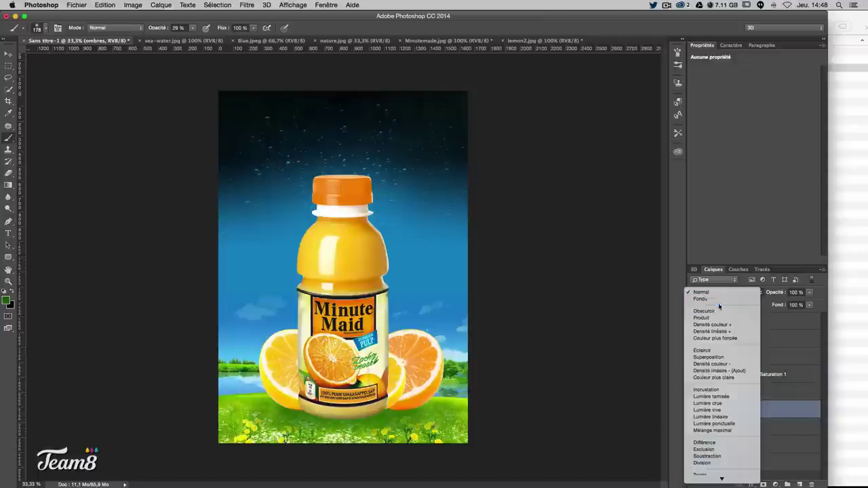
click(712, 318)
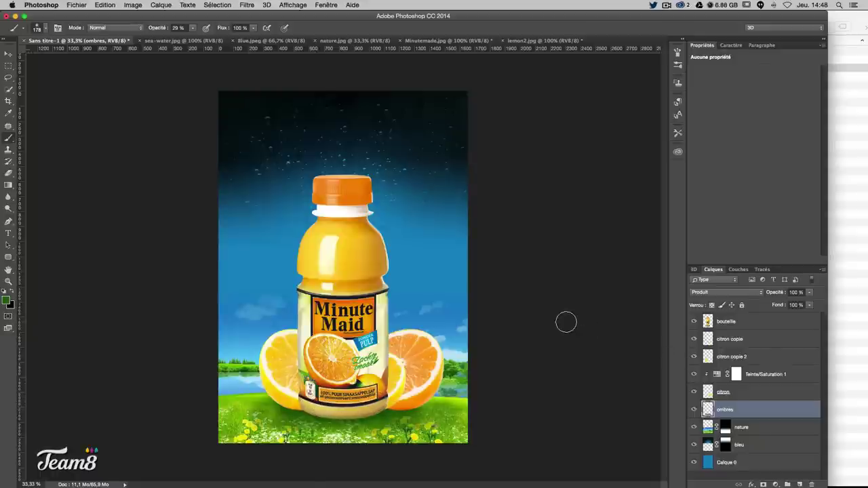
click(8, 54)
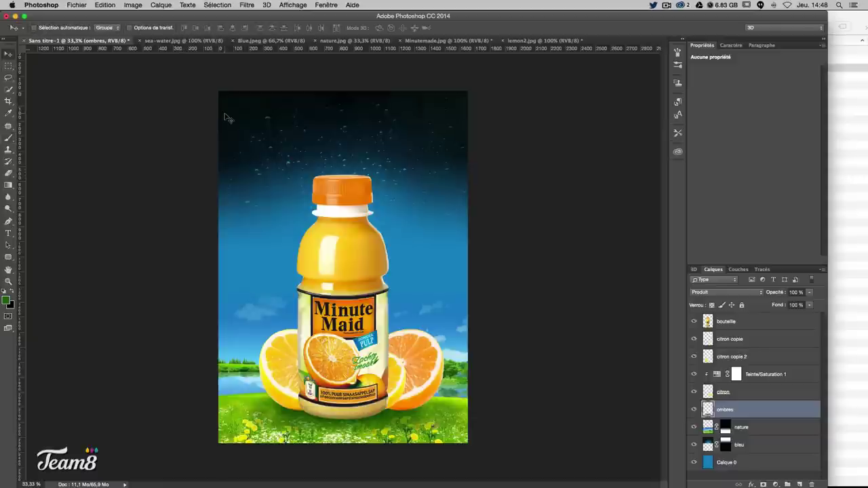
- Open paint.jpg from the tuto-splash folder in Adobe Photoshop CC 2014
click(861, 204)
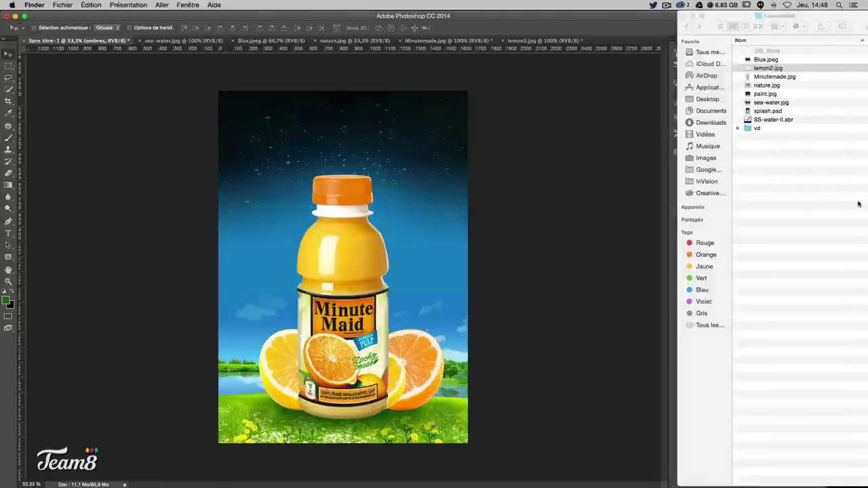
click(759, 111)
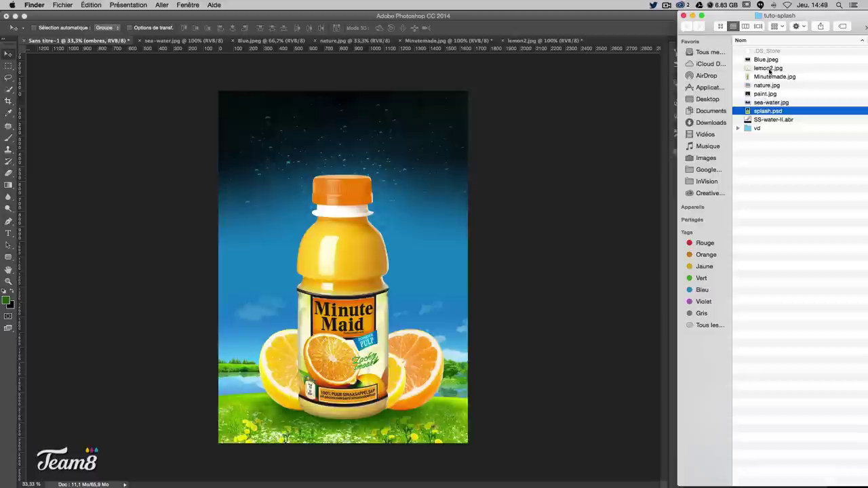
click(770, 78)
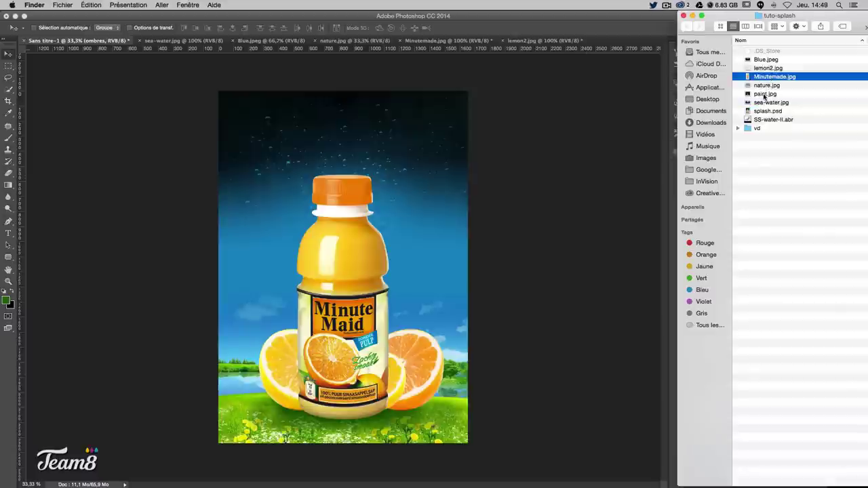
click(765, 95)
right_click(756, 95)
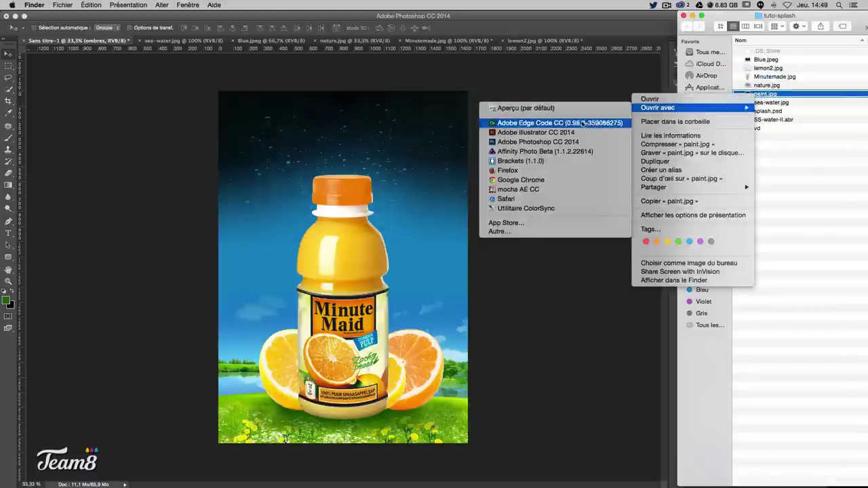
click(542, 142)
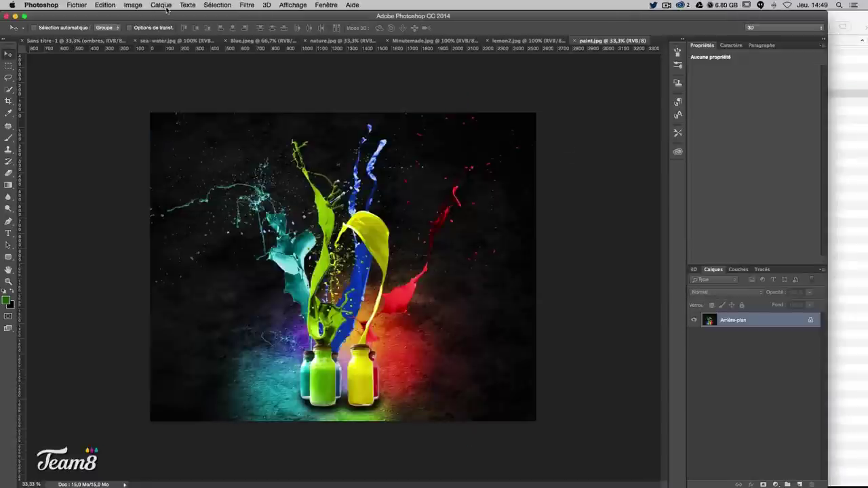
- Select the black background of paint.jpg with Plage de couleurs at tolerance 164
click(218, 5)
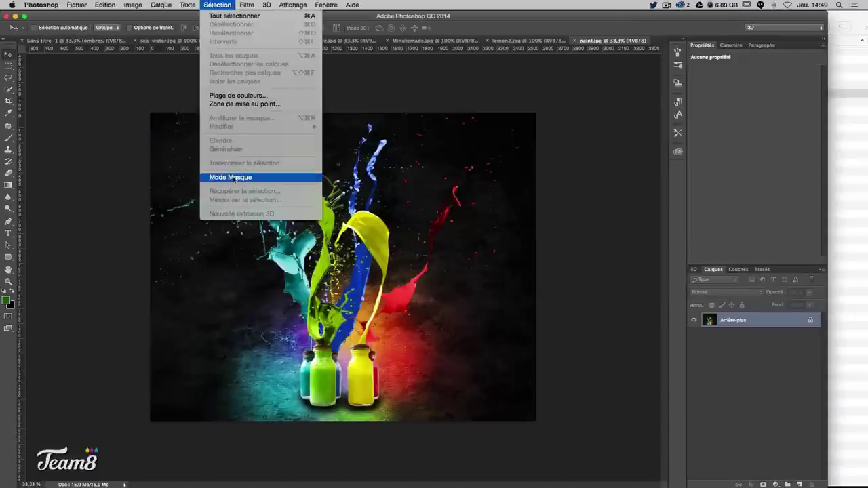
click(237, 95)
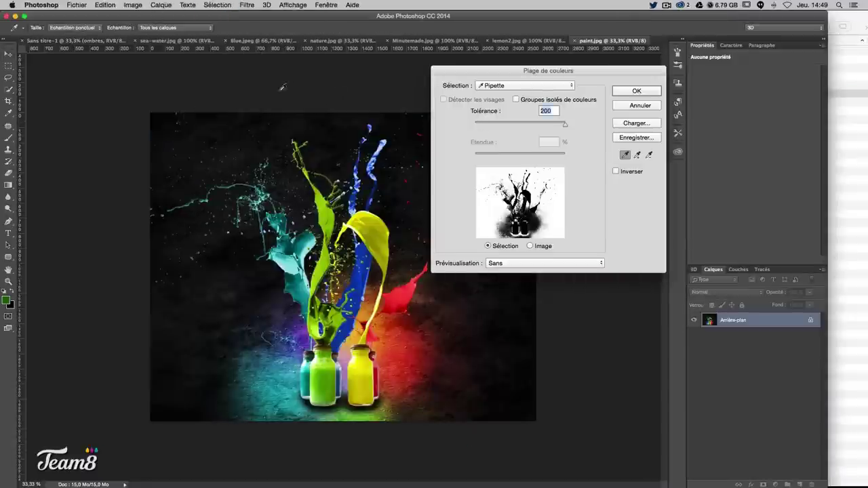
drag(479, 69, 560, 85)
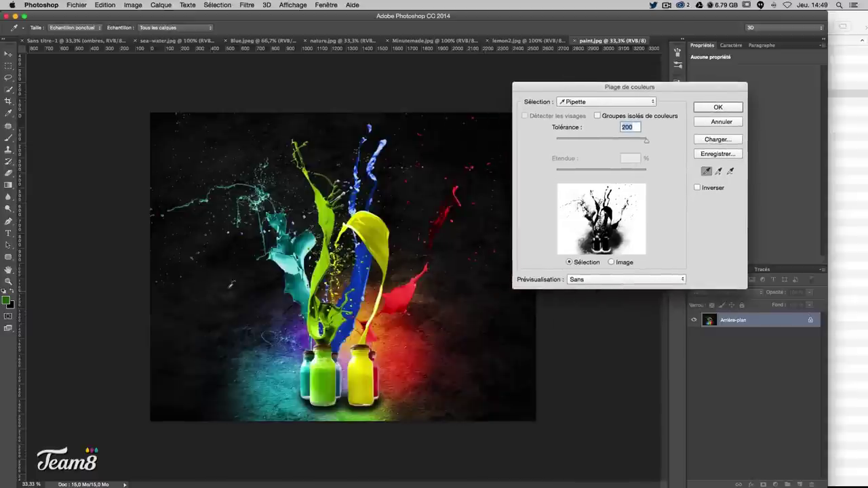
click(261, 299)
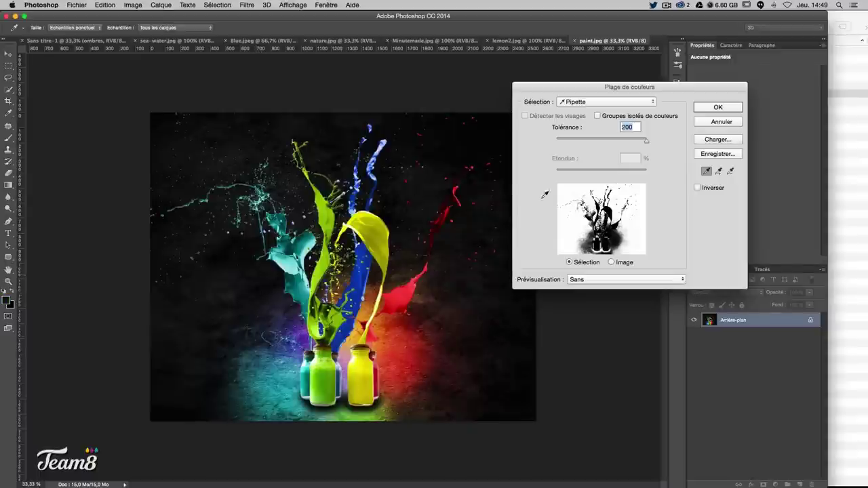
drag(647, 141, 628, 144)
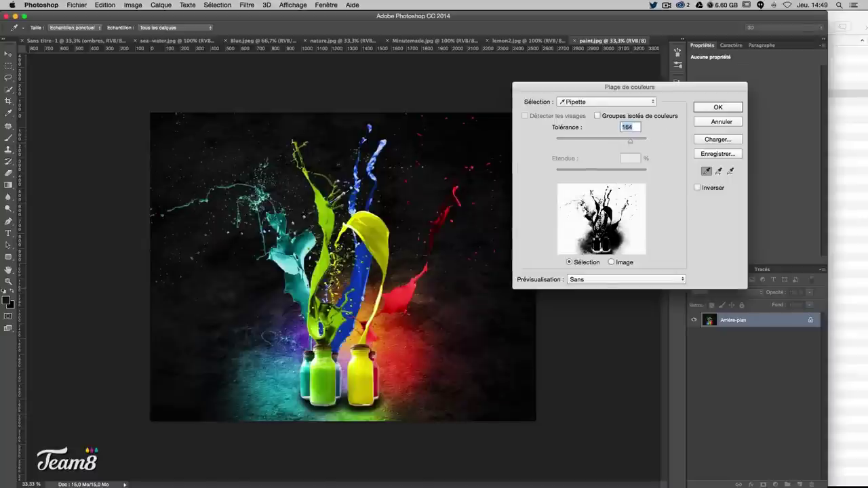
drag(268, 294, 266, 285)
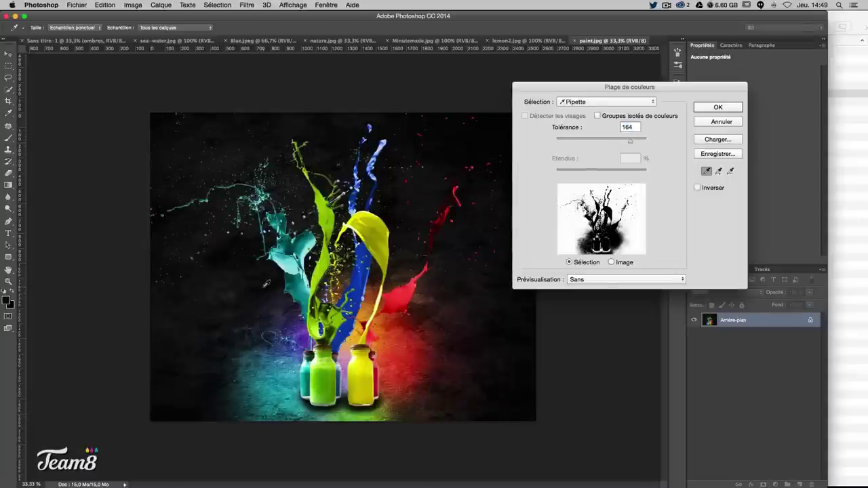
click(718, 108)
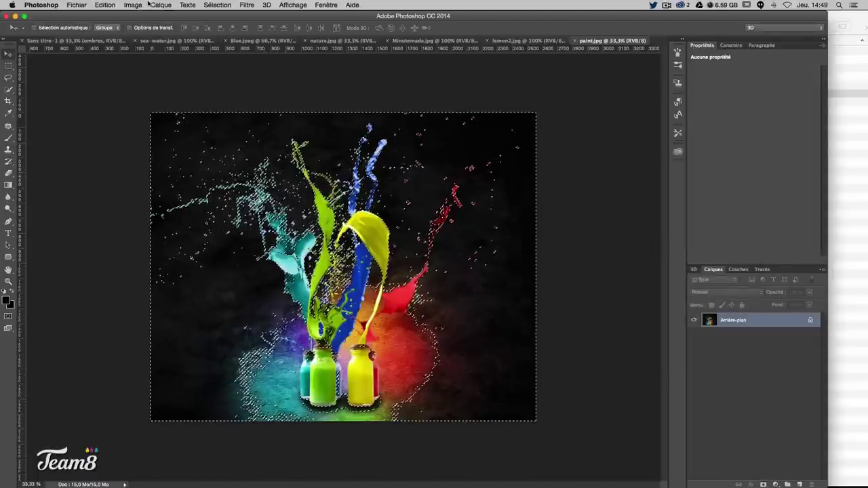
- Invert the selection to keep the splashes and return to the Sans titre-1 composition
click(217, 4)
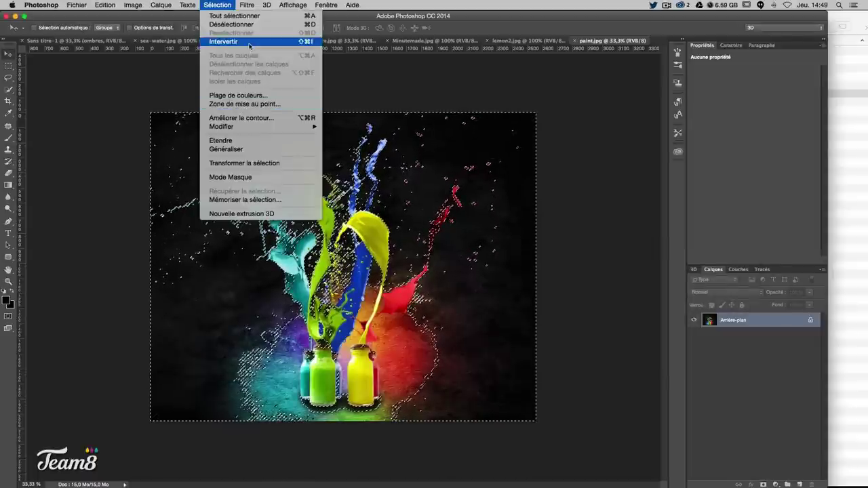
click(224, 42)
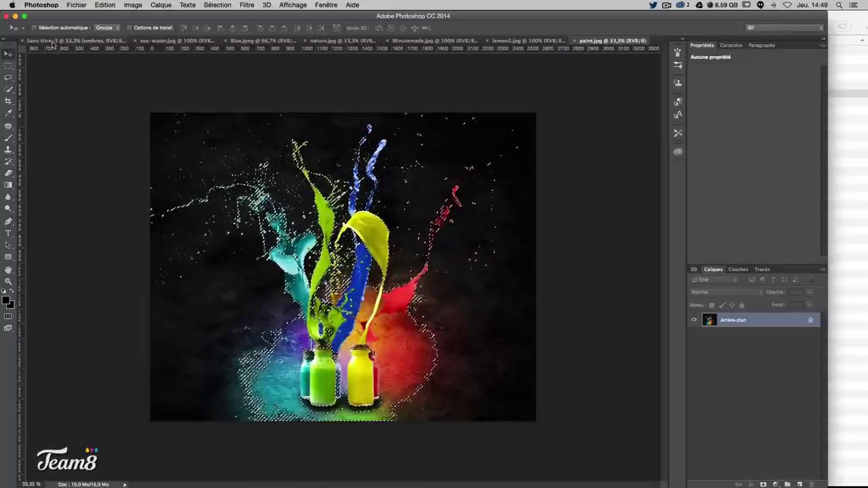
click(76, 41)
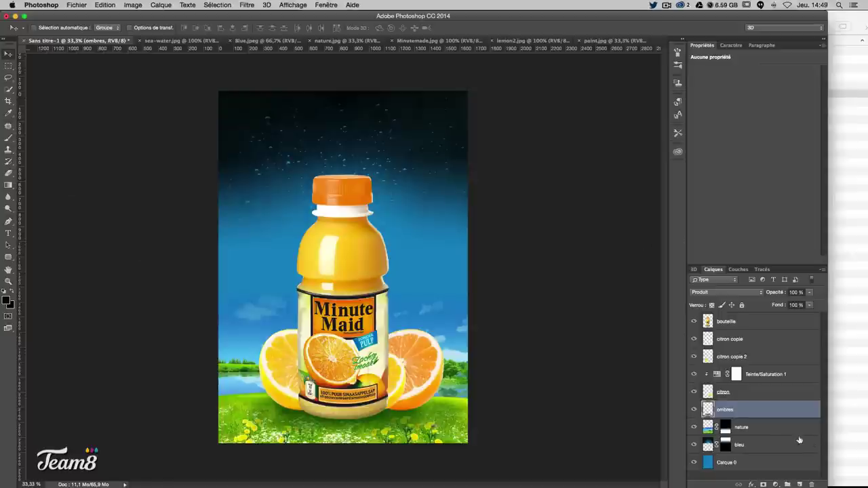
- Paste the splashes above citron copie as Calque 1 and move them behind the bottle
click(757, 339)
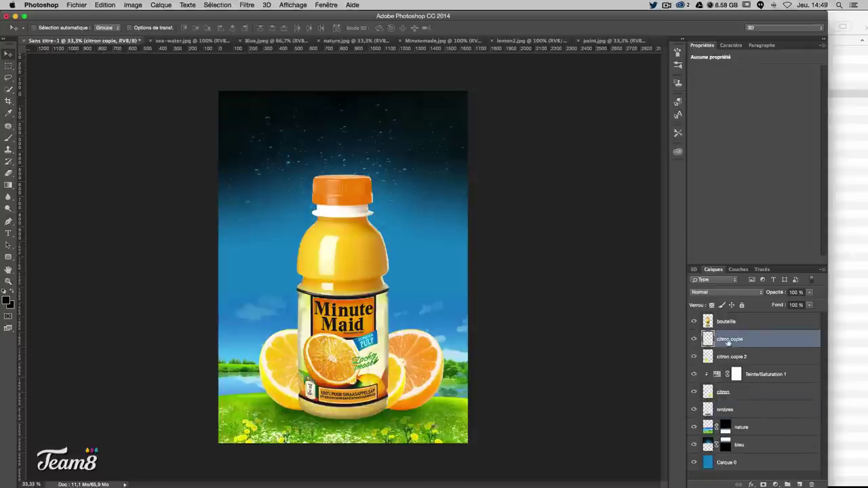
key(ctrl+v)
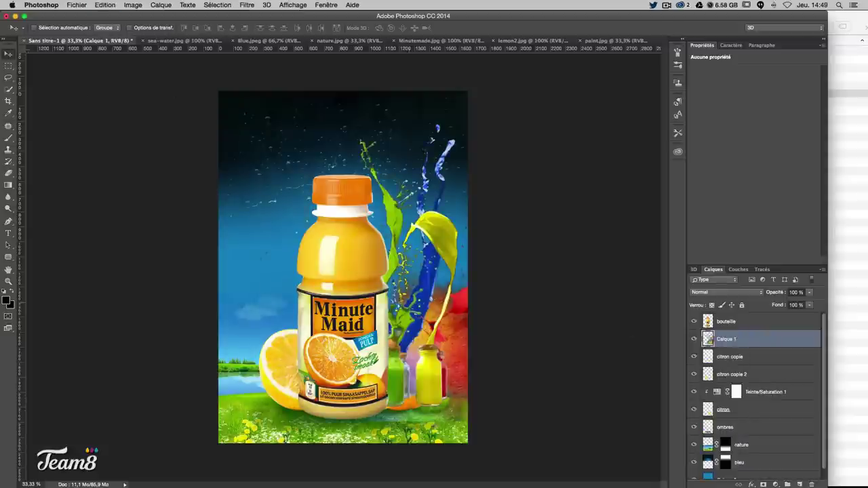
mouse_move(452, 314)
mouse_down()
mouse_move(342, 299)
mouse_move(348, 305)
mouse_up()
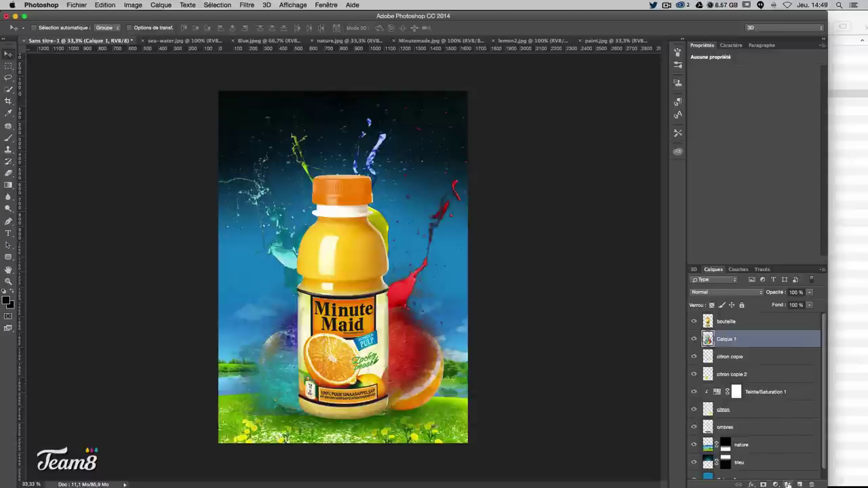
click(776, 484)
- Add a Teinte/Saturation layer clipped to Calque 1 and rename Calque 1 to 'paint'
click(820, 395)
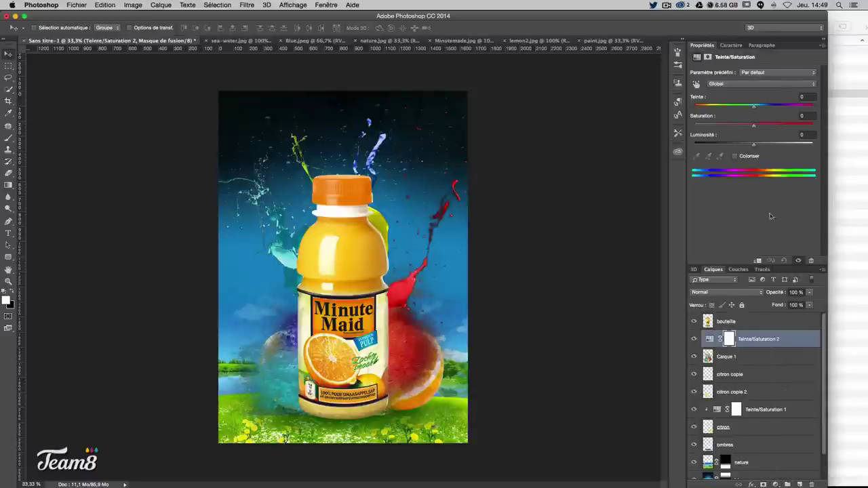
alt+click(710, 347)
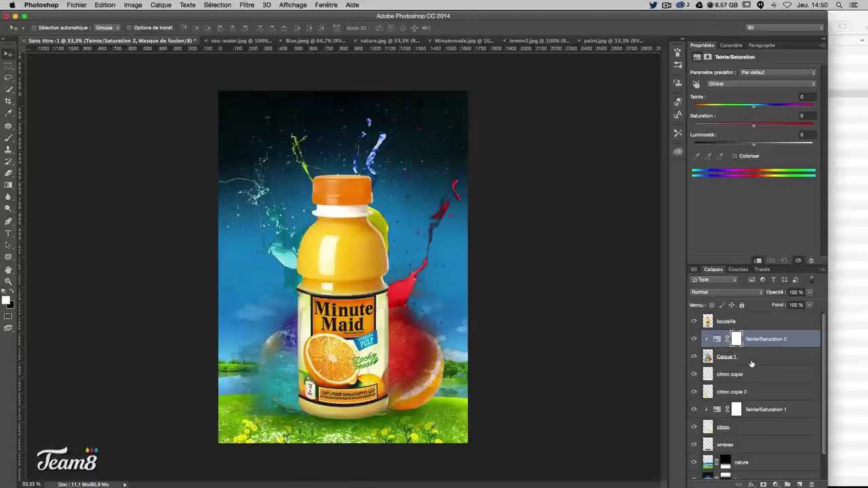
double_click(751, 365)
key(Escape)
double_click(727, 357)
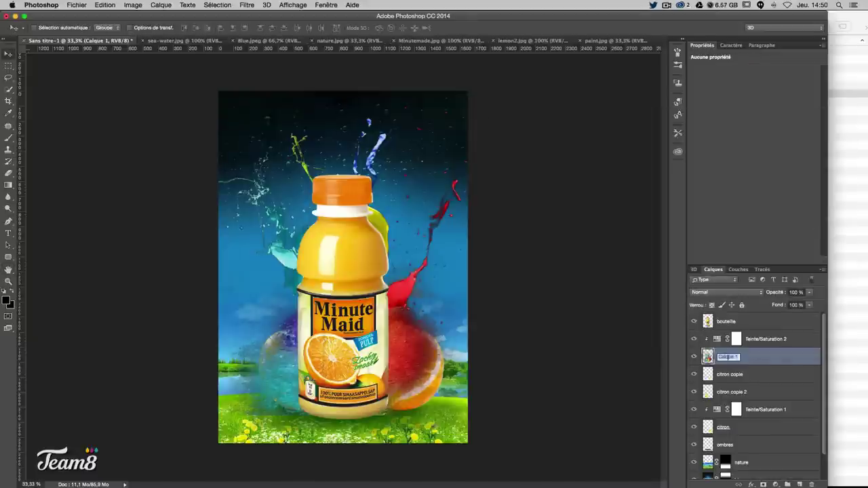
text(ba)
key(Return)
- Raise the adjustment's Luminosité to +100, turning the splashes white
click(753, 337)
click(734, 342)
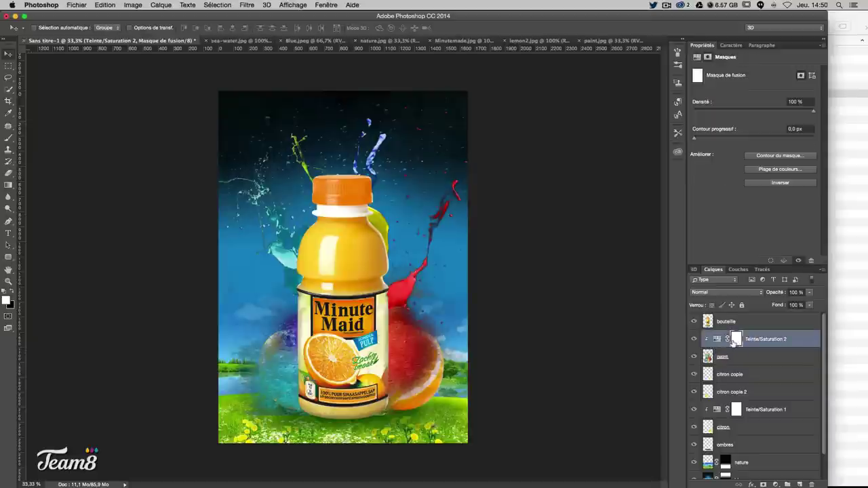
click(715, 342)
mouse_move(752, 145)
mouse_down()
mouse_move(809, 145)
mouse_move(751, 147)
mouse_move(750, 131)
mouse_up()
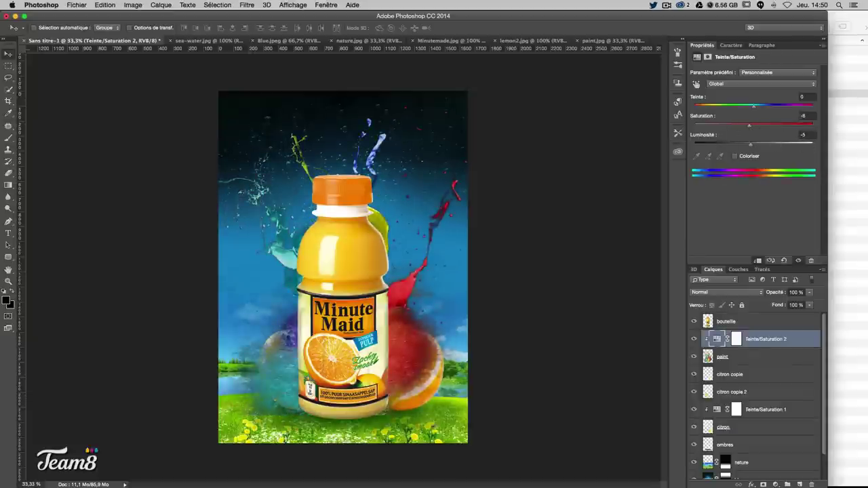
drag(751, 144, 820, 148)
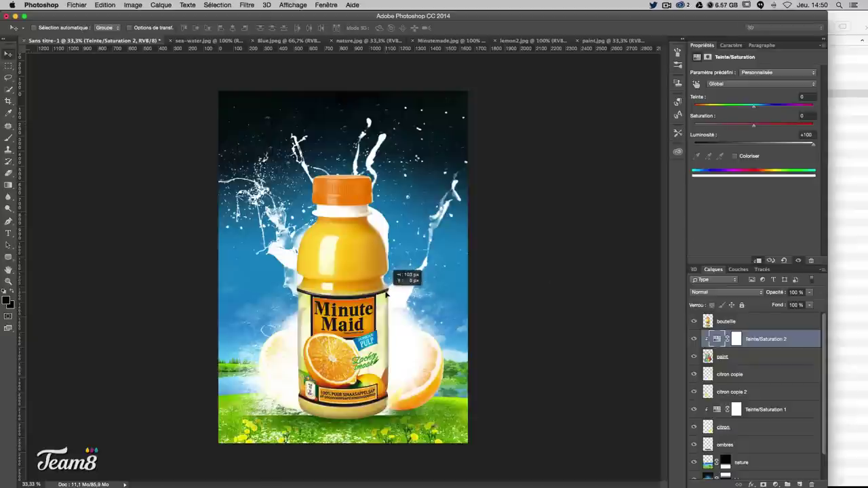
- Enlarge and reposition the paint splash layer around the bottle with Free Transform
click(792, 338)
click(770, 354)
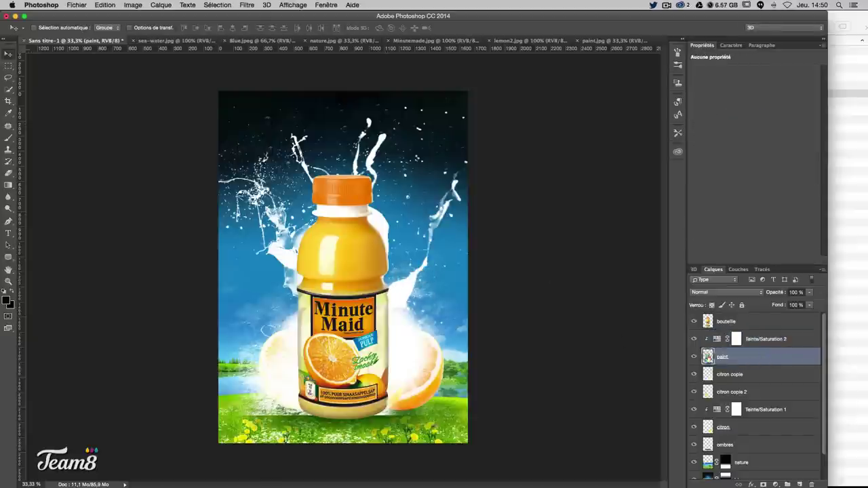
drag(326, 239, 354, 235)
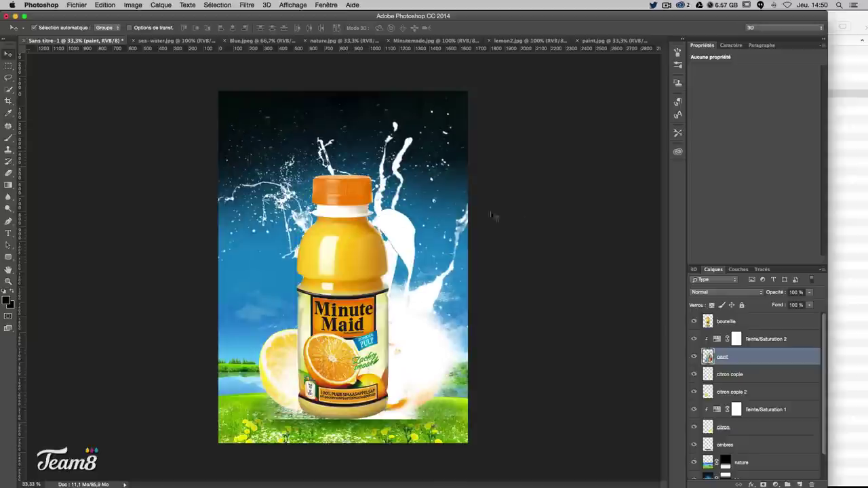
key(ctrl+t)
drag(563, 112, 480, 142)
drag(340, 274, 350, 285)
drag(353, 260, 353, 254)
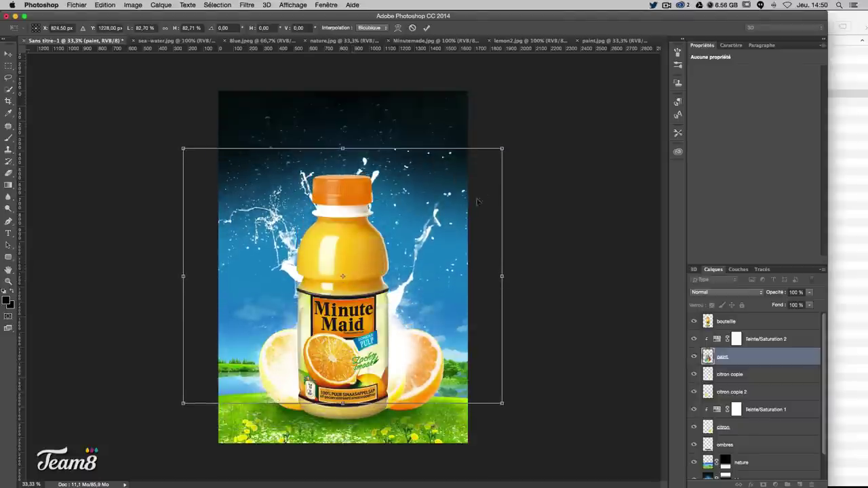
drag(502, 148, 515, 138)
drag(410, 239, 402, 255)
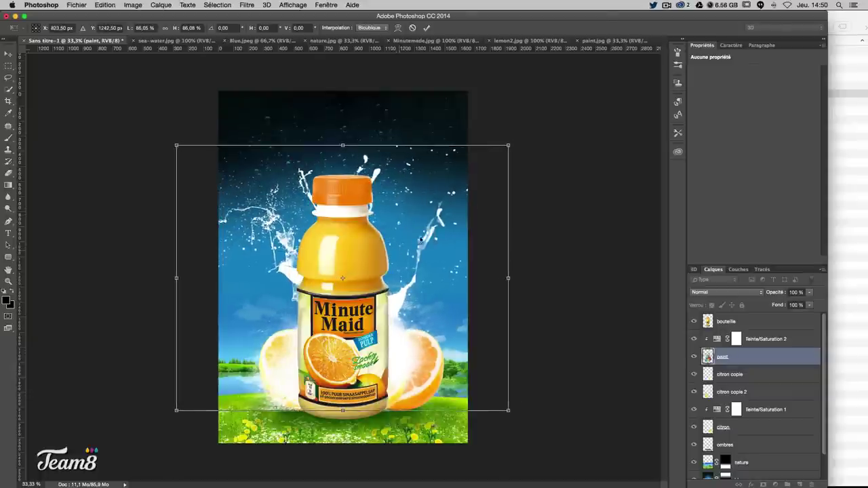
key(Return)
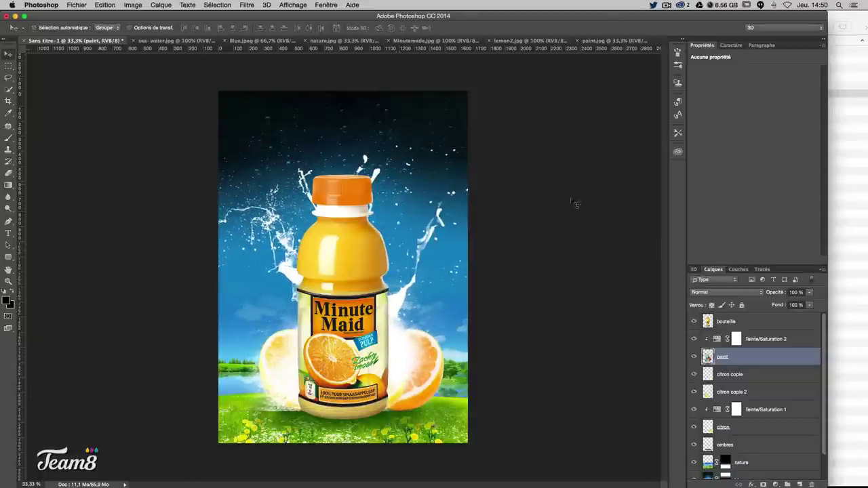
- Mask the white glow over both lemons with a 348 px black brush, then duplicate the layer
click(762, 485)
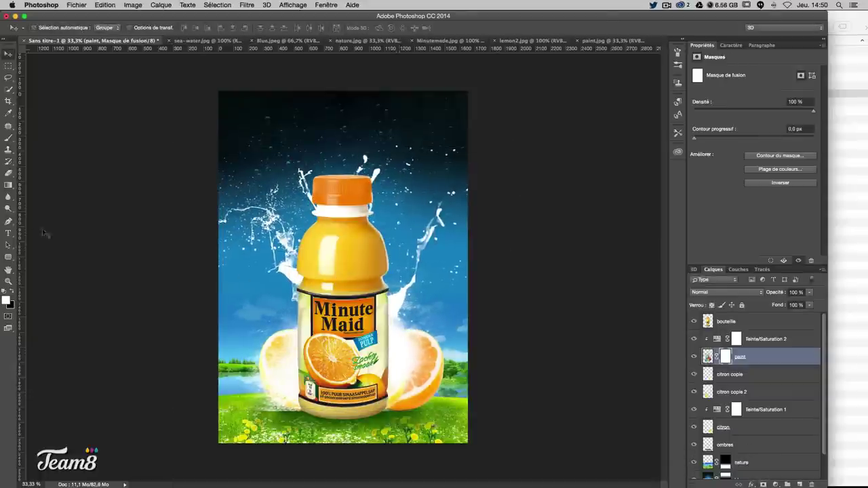
click(6, 139)
drag(263, 314, 291, 313)
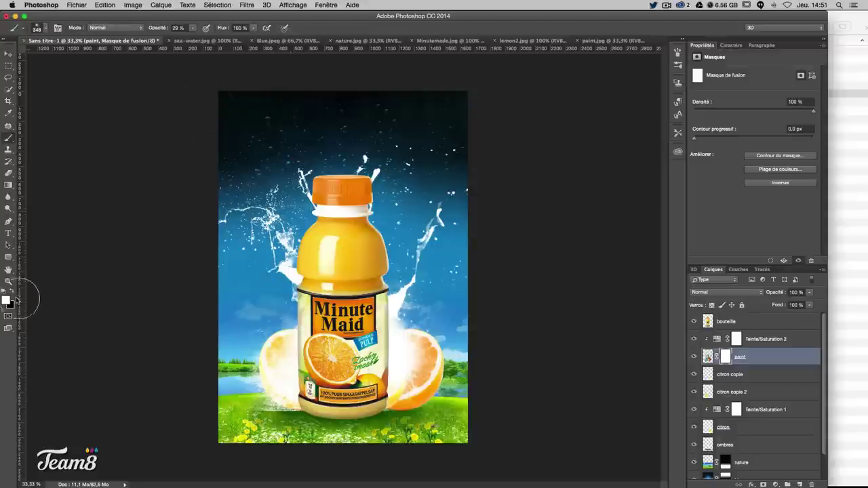
key(x)
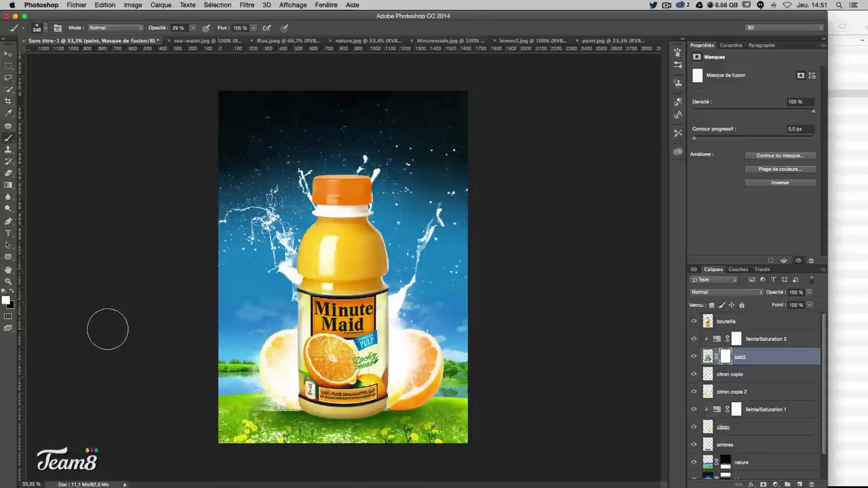
mouse_move(281, 349)
mouse_down()
mouse_move(268, 390)
mouse_move(285, 411)
mouse_up()
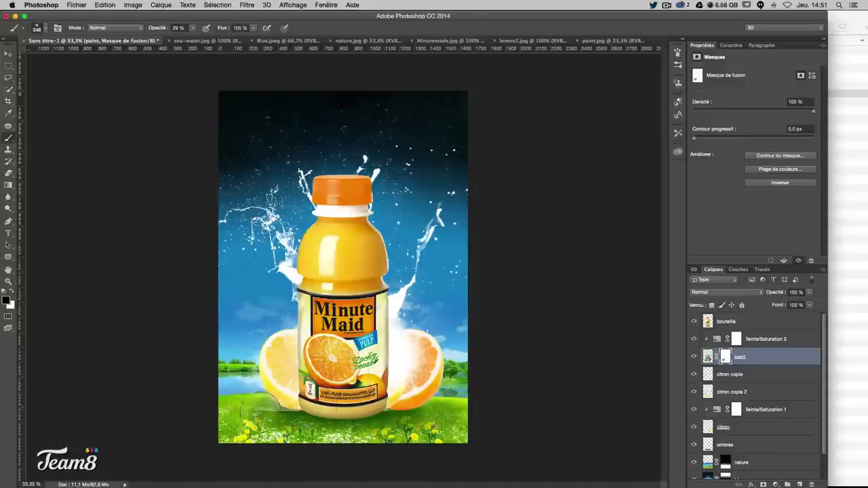
drag(366, 360, 406, 380)
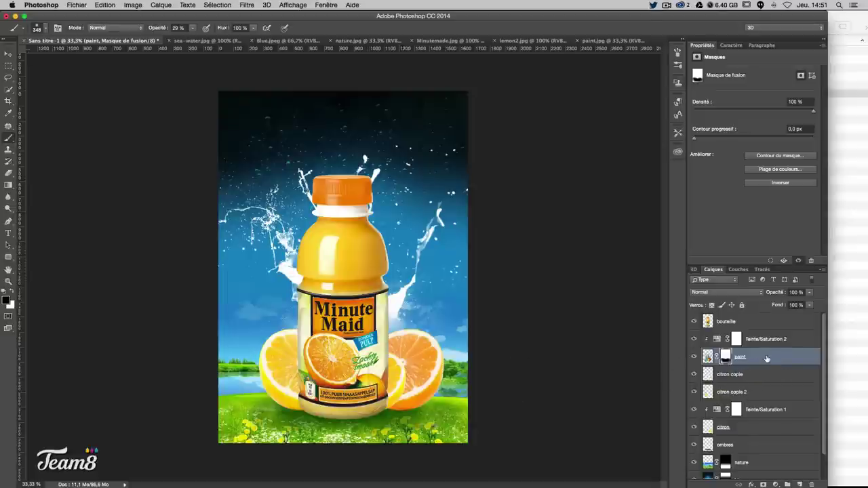
drag(763, 363, 751, 392)
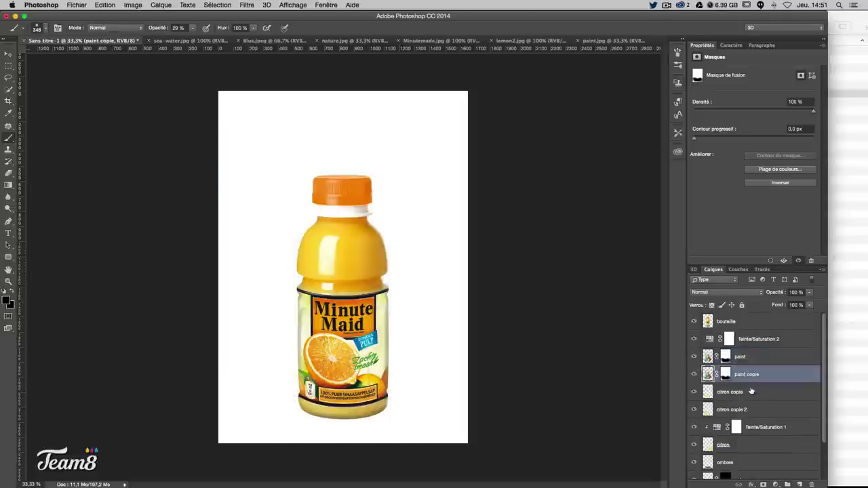
- Clip Teinte/Saturation 2 to paint, place paint copie below citron copie, and reposition it
alt+click(710, 346)
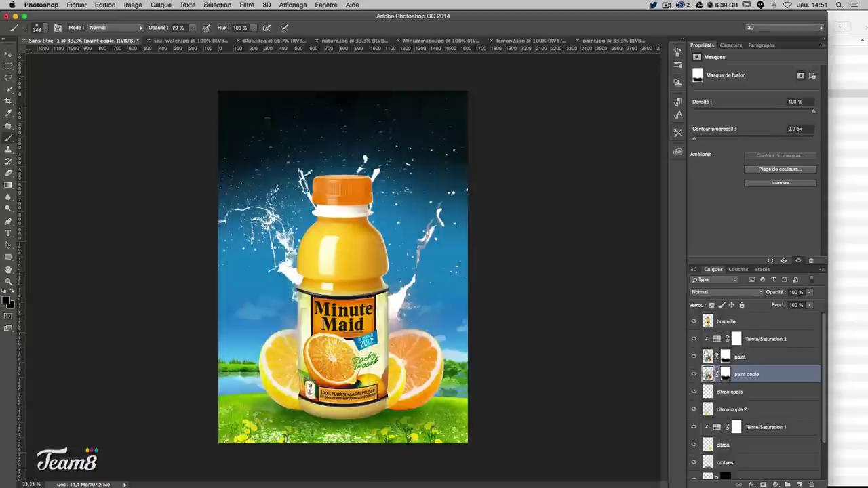
drag(770, 372, 765, 322)
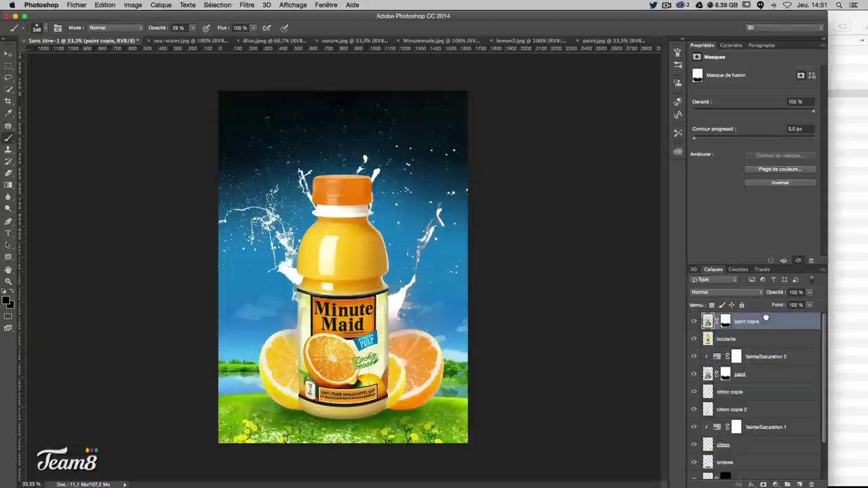
drag(758, 414, 759, 405)
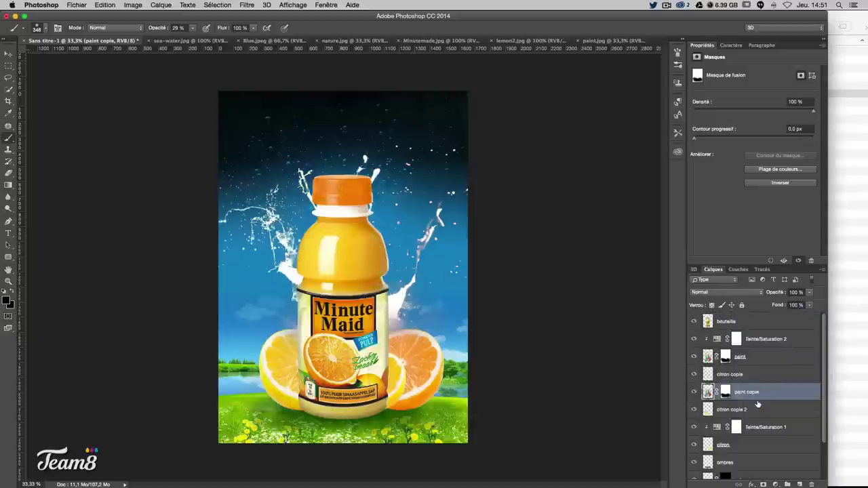
click(8, 54)
drag(292, 264, 351, 273)
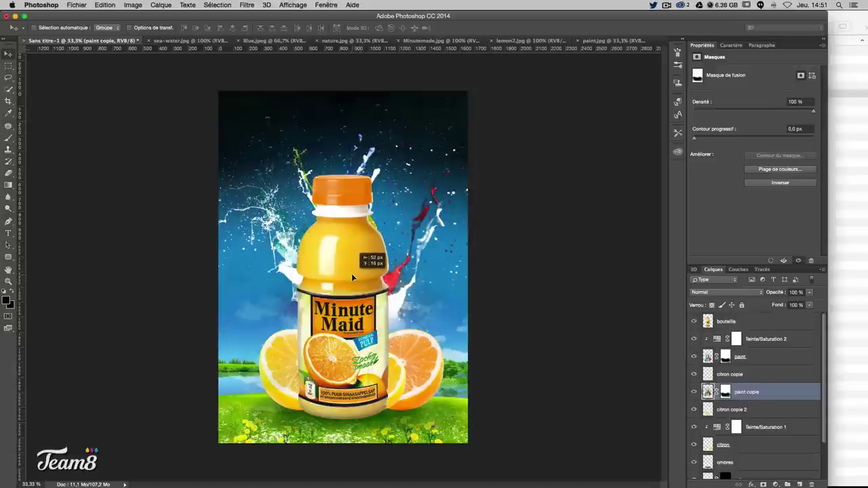
drag(352, 274, 352, 274)
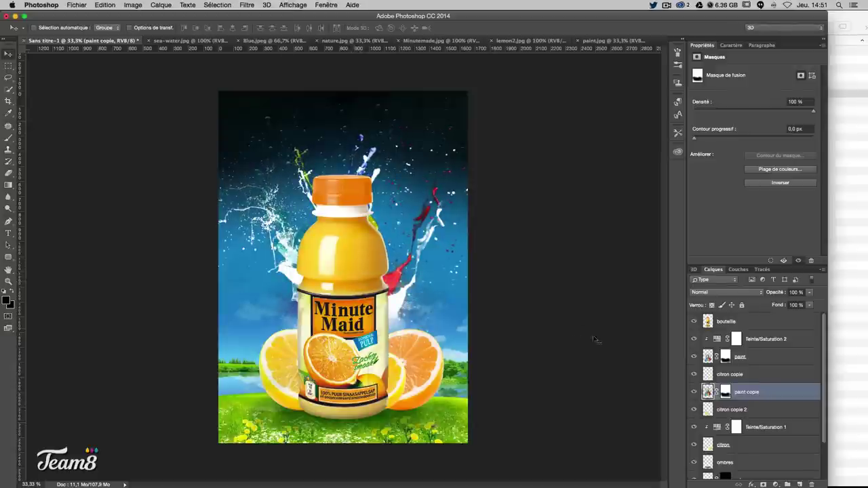
- Give paint copie a Colour Overlay (Incrustation couleur) in yellow-orange sampled from the bottle
double_click(780, 396)
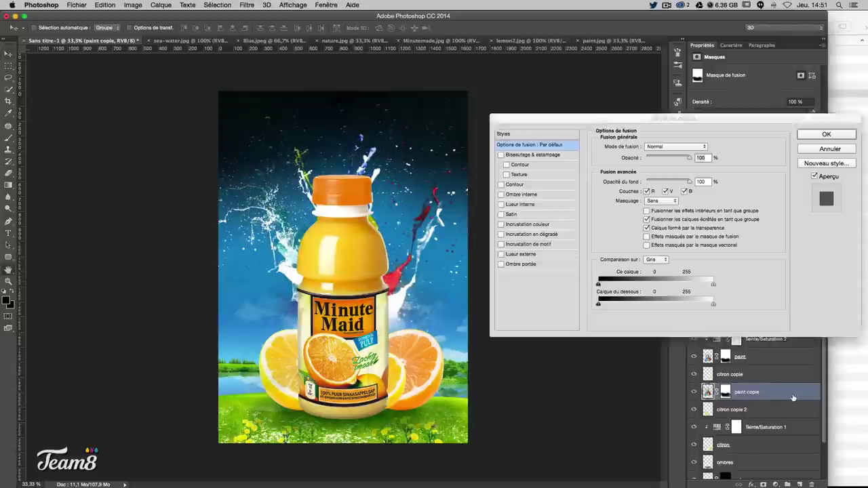
click(539, 225)
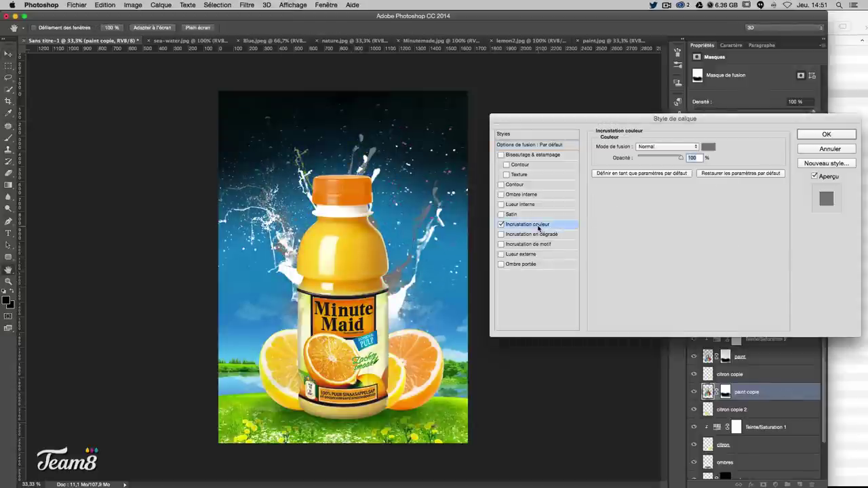
click(707, 147)
click(359, 190)
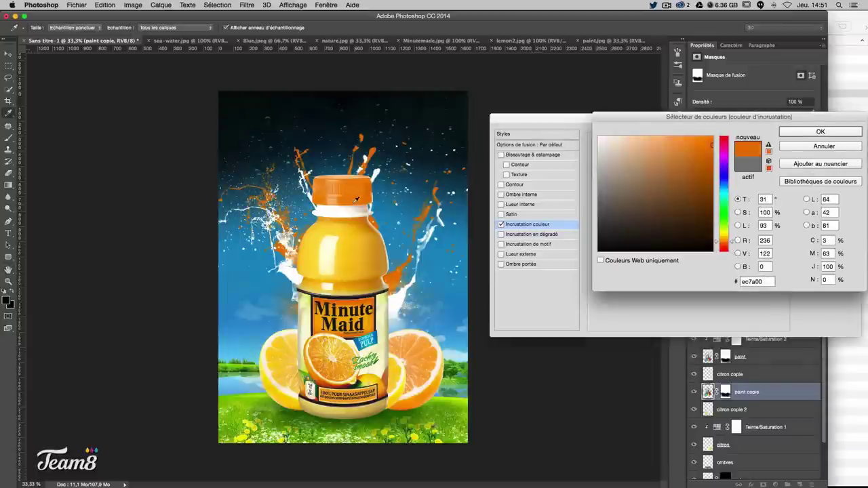
click(380, 243)
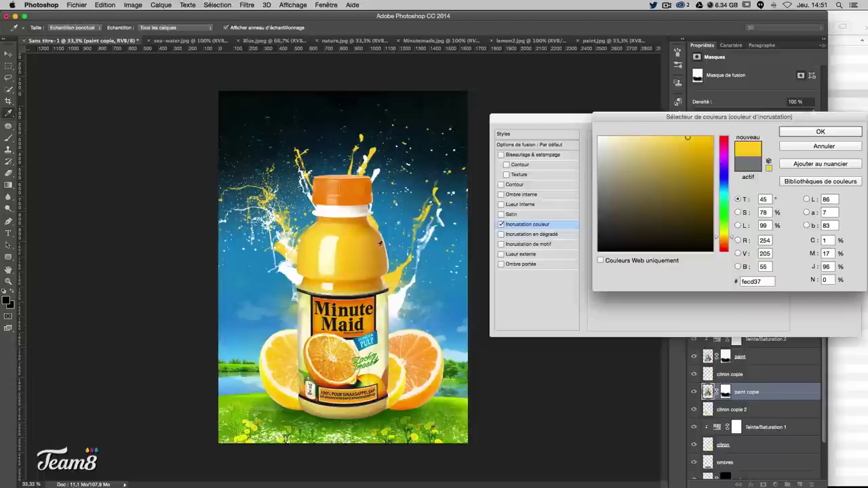
click(363, 197)
click(404, 331)
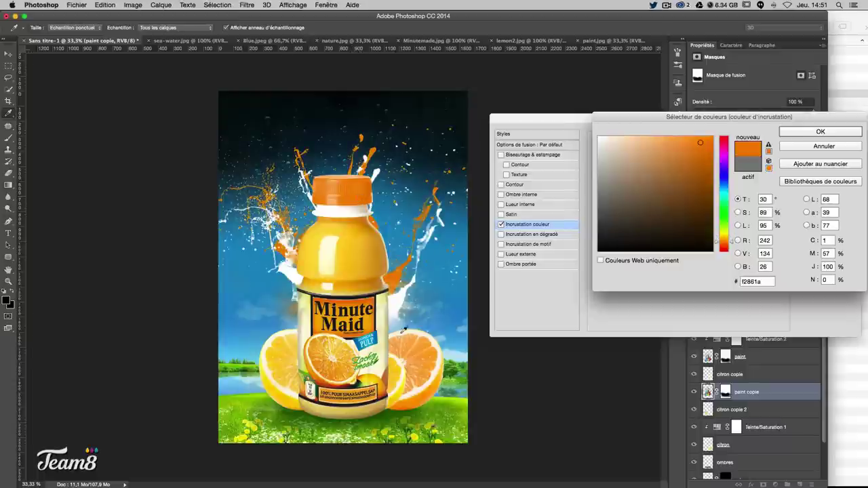
click(403, 371)
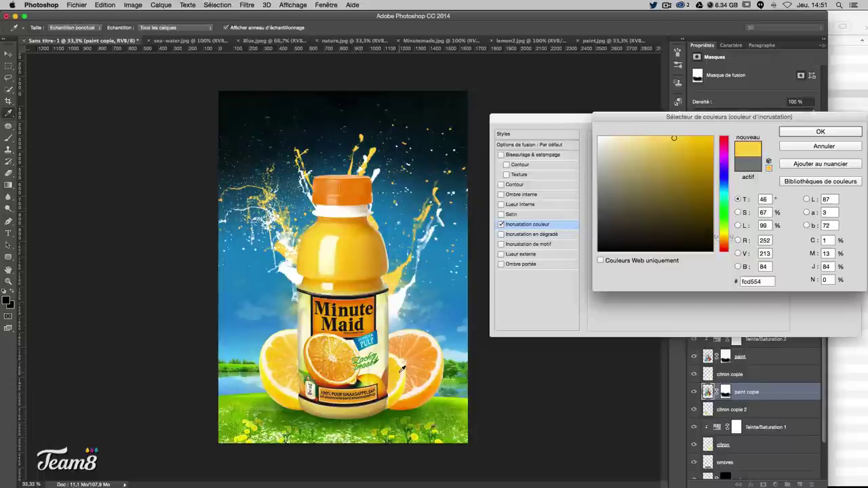
key(Return)
key(Return)
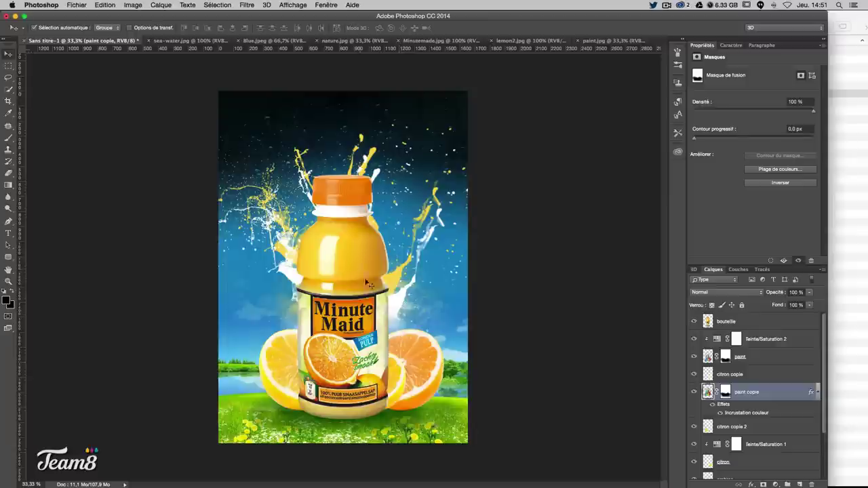
key(ctrl+t)
- Mirror the yellow splash horizontally and move it lower on the canvas
right_click(364, 294)
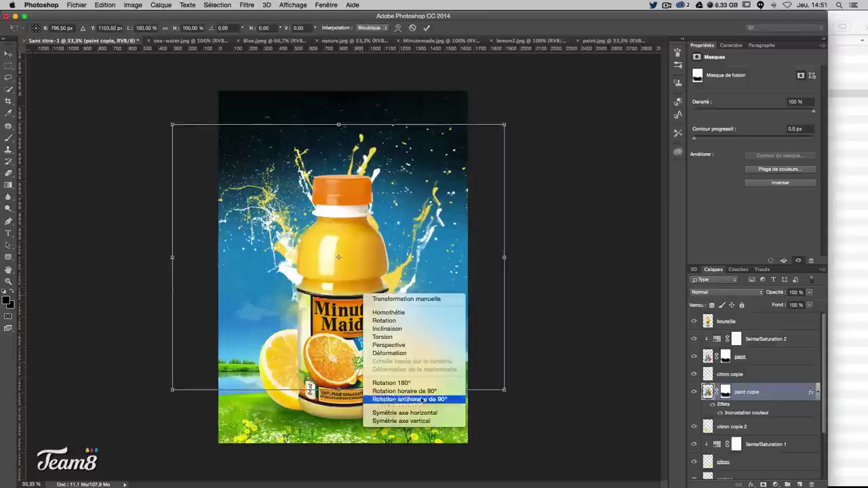
click(405, 412)
key(Return)
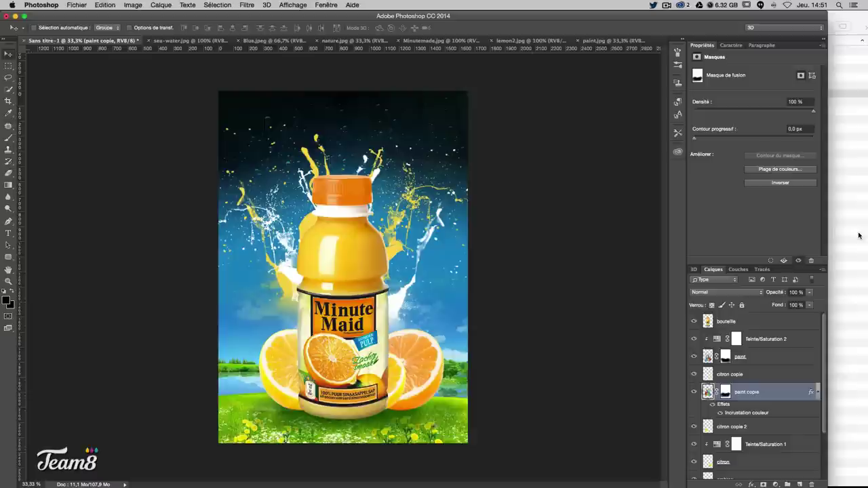
drag(400, 231, 401, 309)
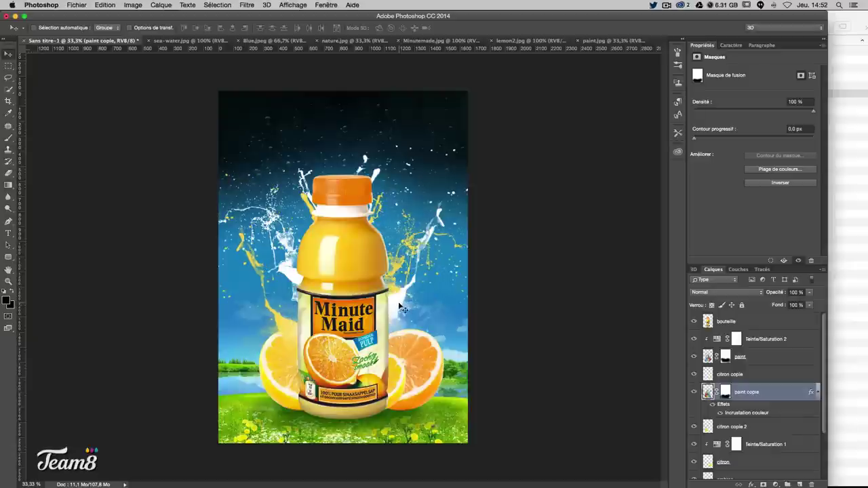
- Paint black on the paint copie mask to hide the splash above the left lemon
click(726, 392)
key(b)
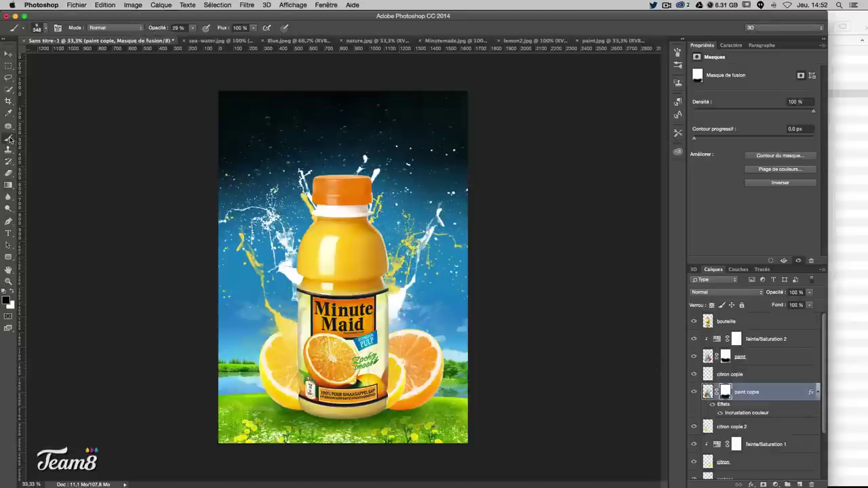
drag(296, 337, 275, 332)
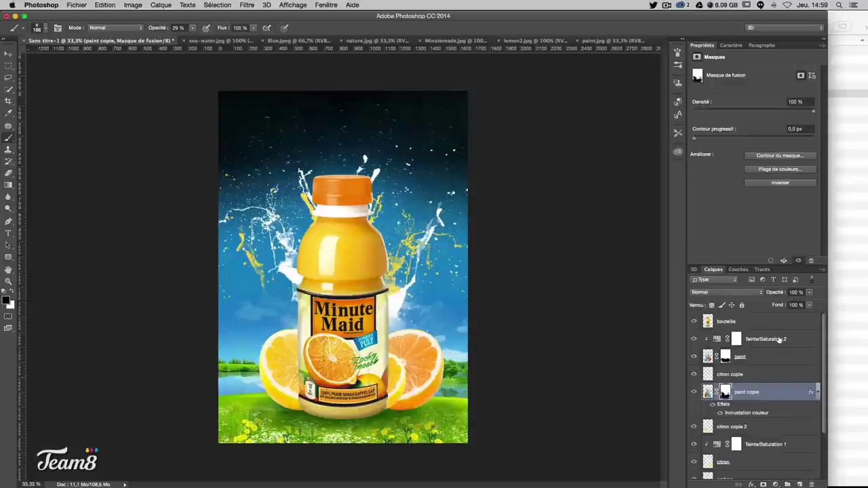
- Add a new empty layer named brushes
click(800, 484)
double_click(728, 392)
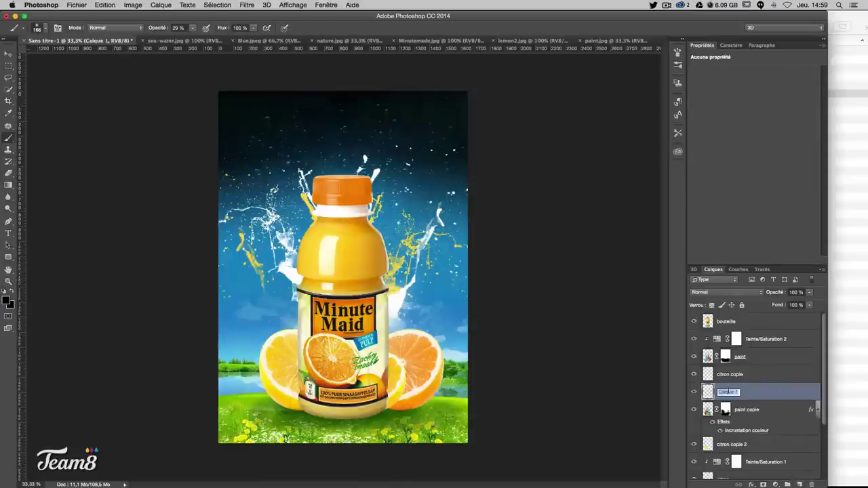
text(brushes)
key(Return)
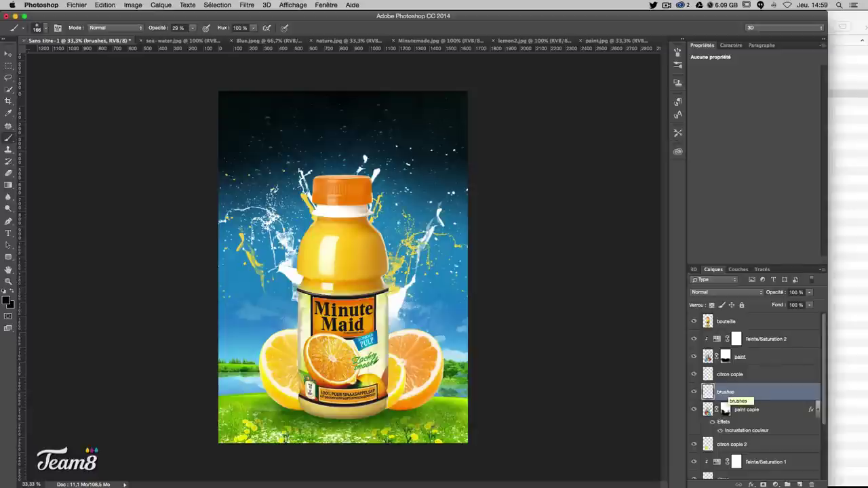
click(45, 30)
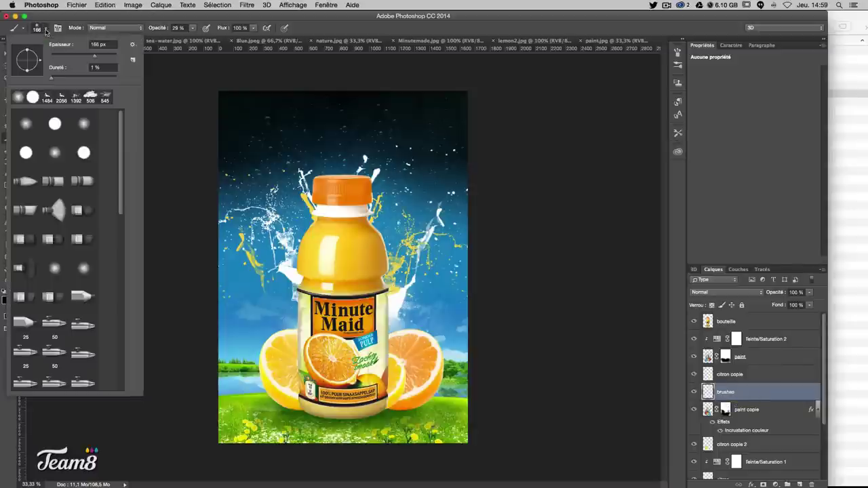
- Append the SS-water-II brush set, pick the 2056 water splash brush and reduce its size
click(133, 44)
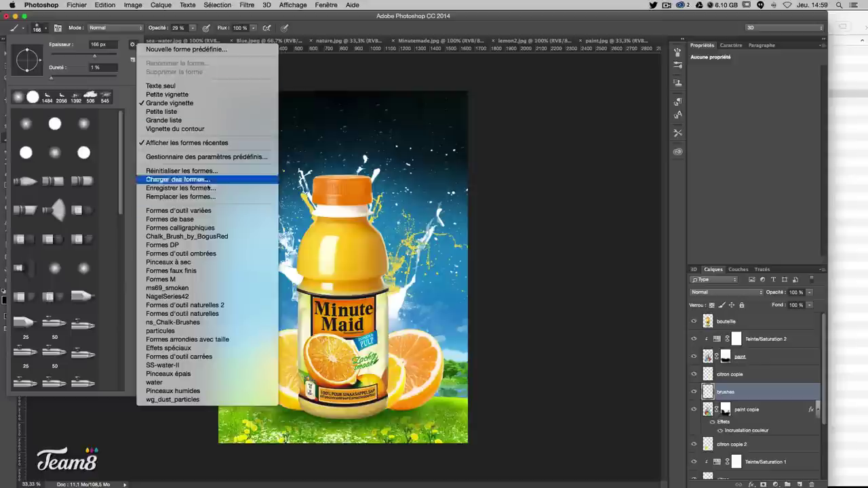
click(177, 366)
click(399, 169)
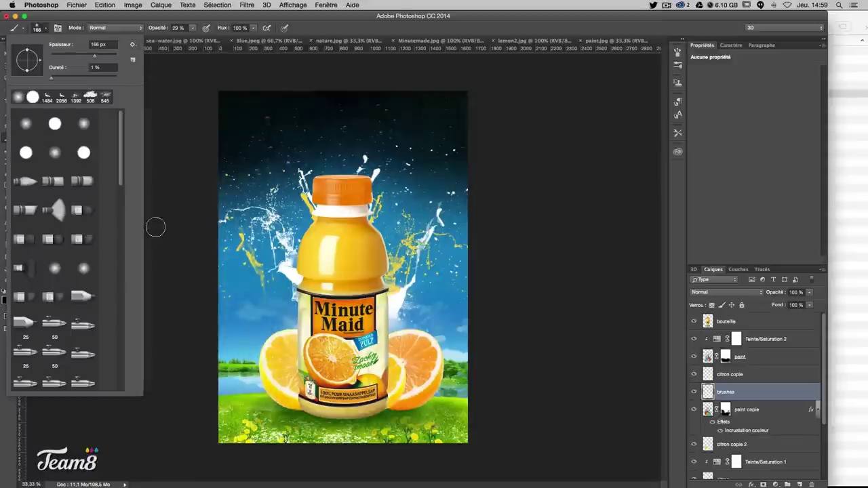
drag(121, 138, 133, 360)
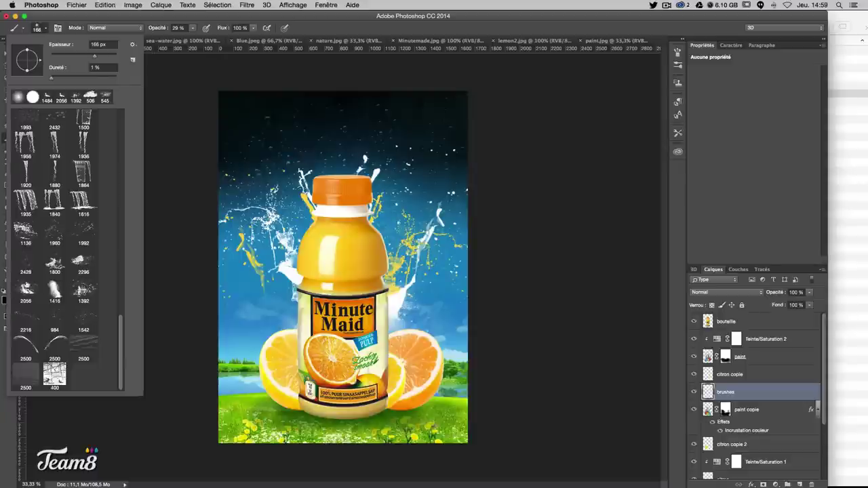
click(26, 288)
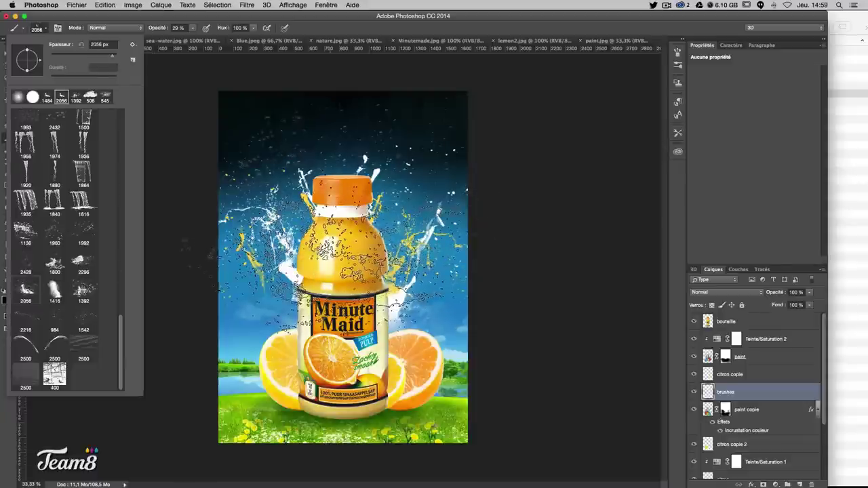
drag(347, 230, 309, 234)
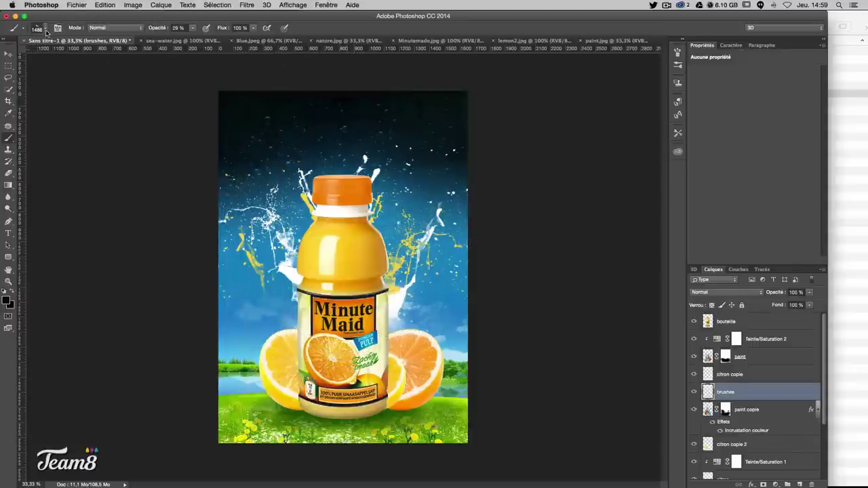
- Set the brush to about 1624 px and a pale yellow foreground sampled from the lemon
click(45, 30)
drag(112, 60, 105, 60)
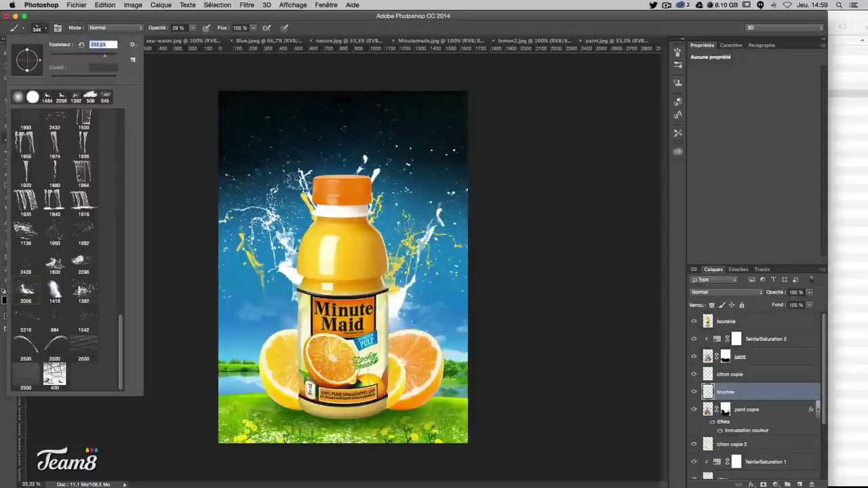
click(319, 227)
drag(357, 228, 478, 209)
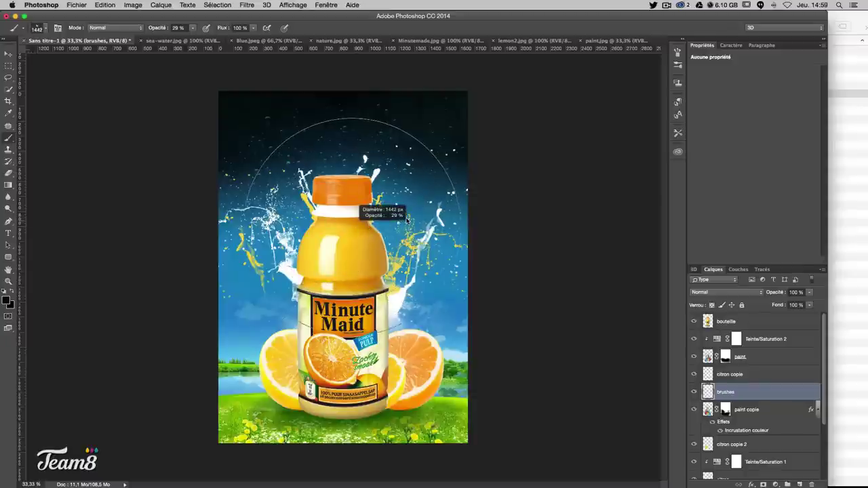
click(479, 209)
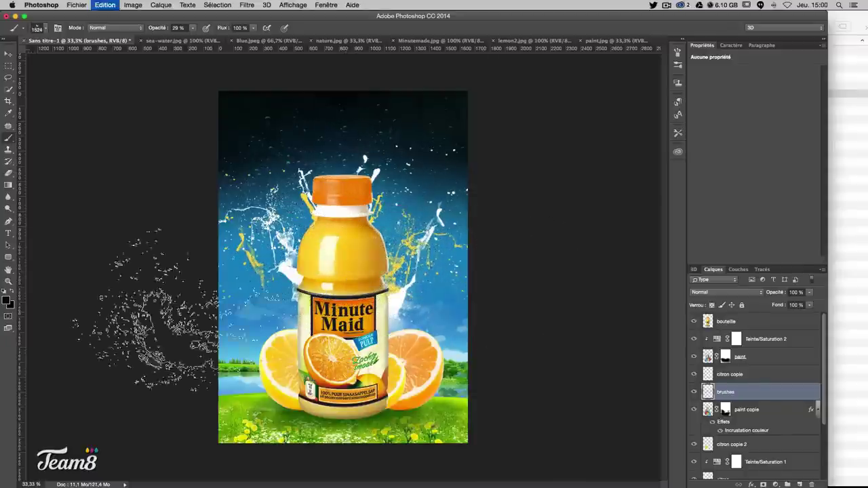
click(6, 300)
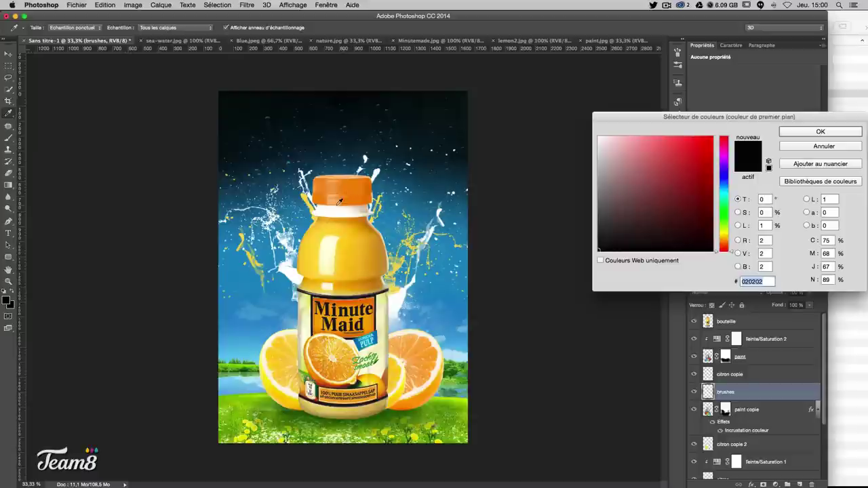
click(340, 201)
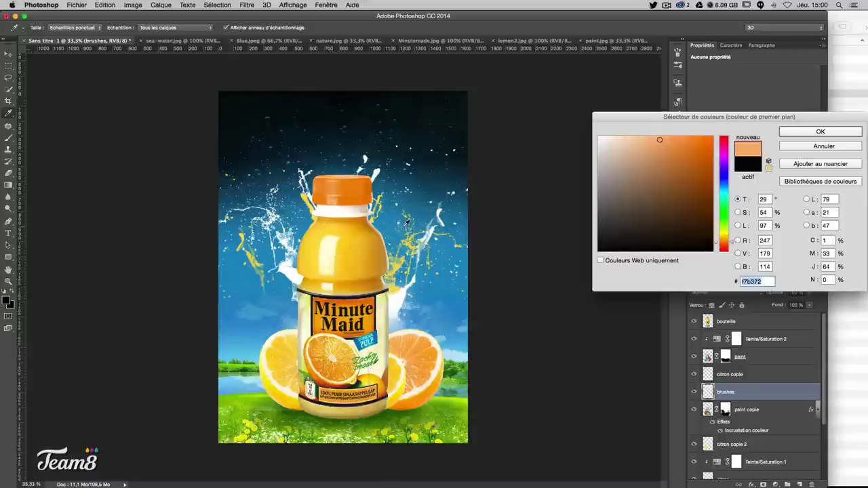
click(271, 341)
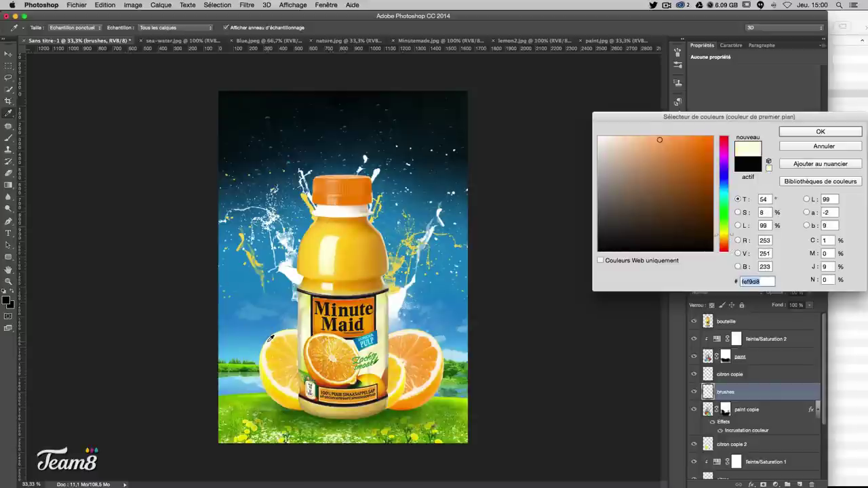
key(Return)
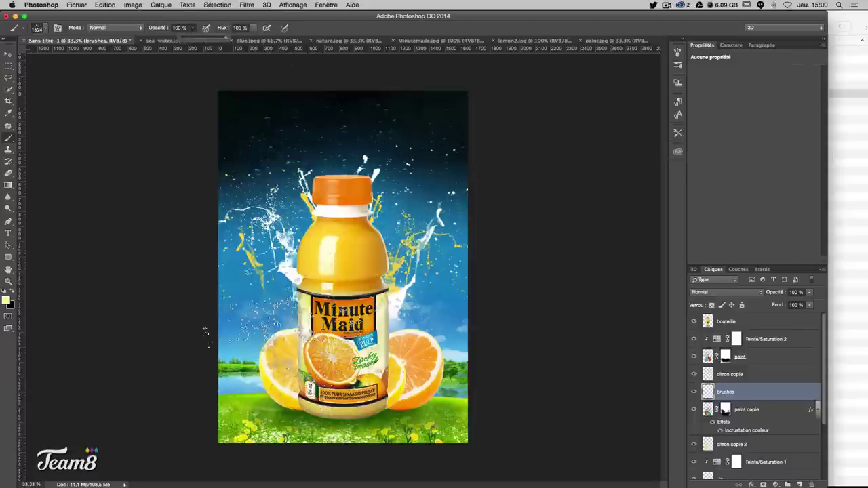
- Move the yellow splash, rotate it about 31° and place it behind the bottle
click(9, 56)
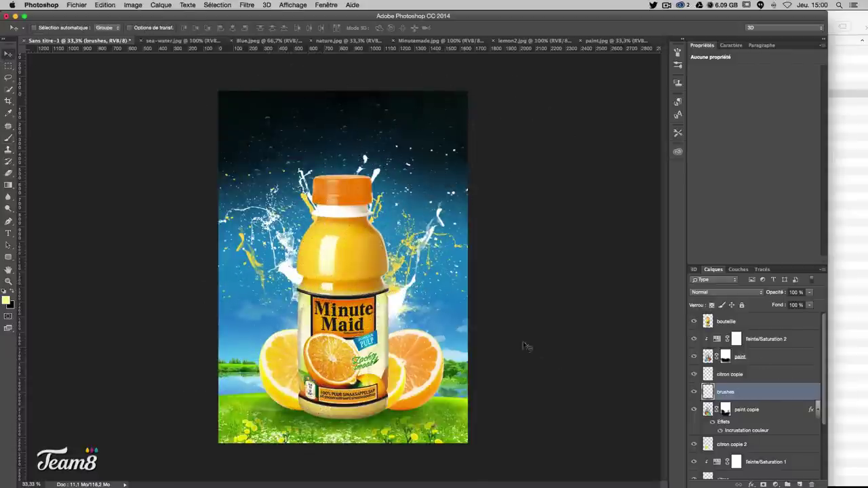
mouse_move(448, 319)
mouse_down()
mouse_move(396, 200)
mouse_move(414, 232)
mouse_up()
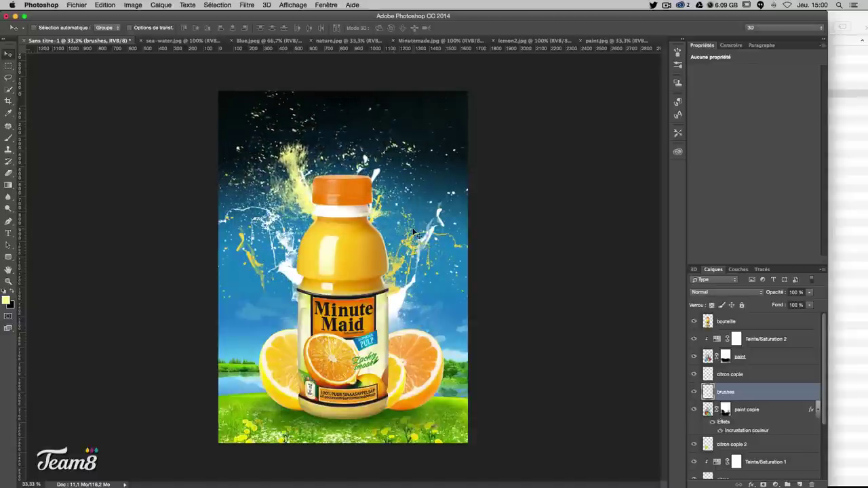
key(ctrl+t)
drag(468, 235, 461, 211)
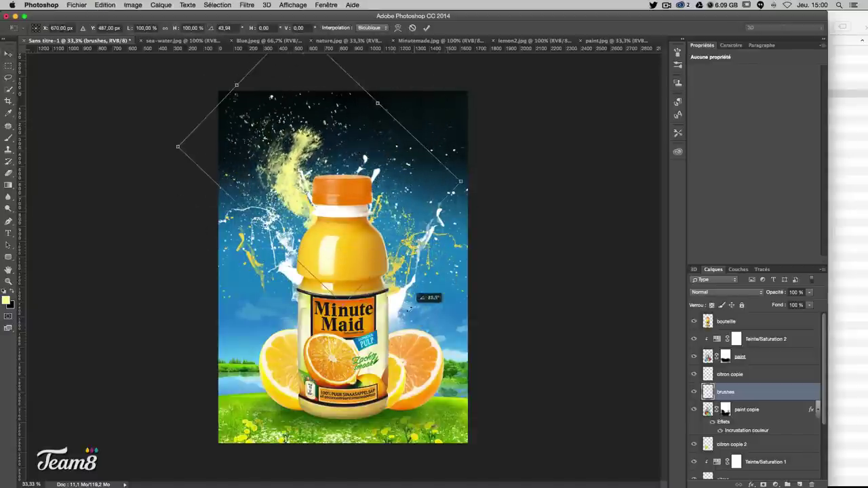
drag(336, 227, 344, 360)
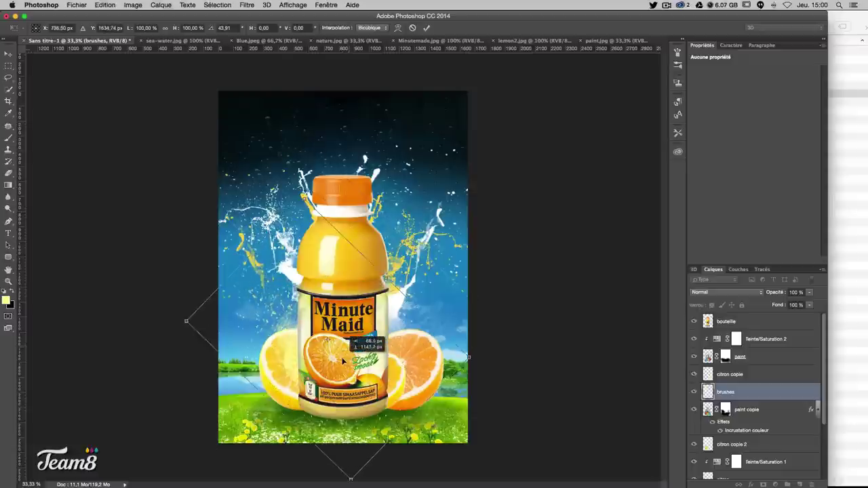
drag(492, 414, 483, 378)
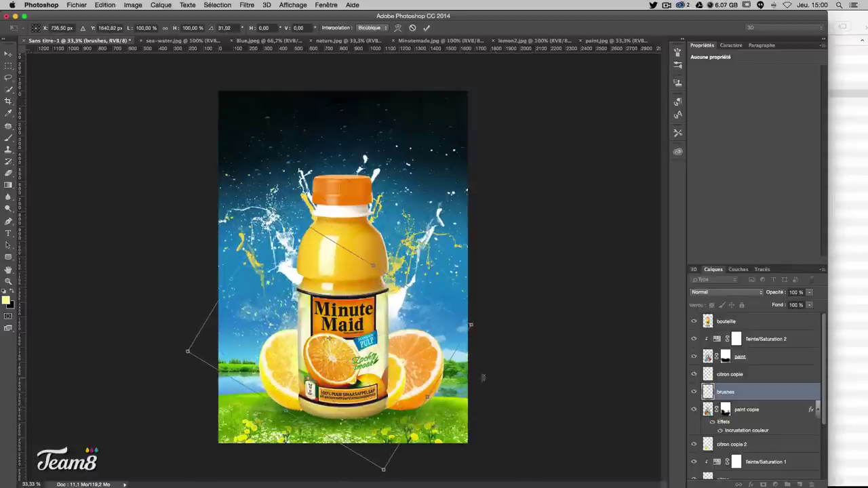
key(Return)
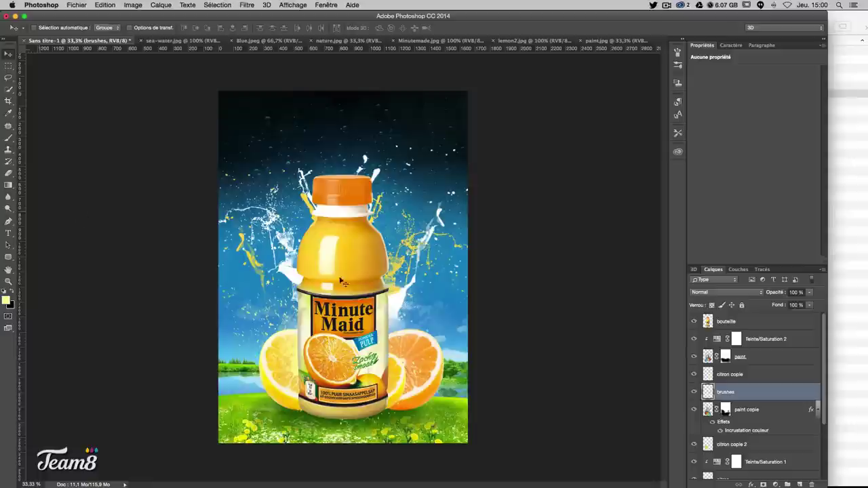
- Add a new layer named brushes
click(800, 484)
double_click(727, 392)
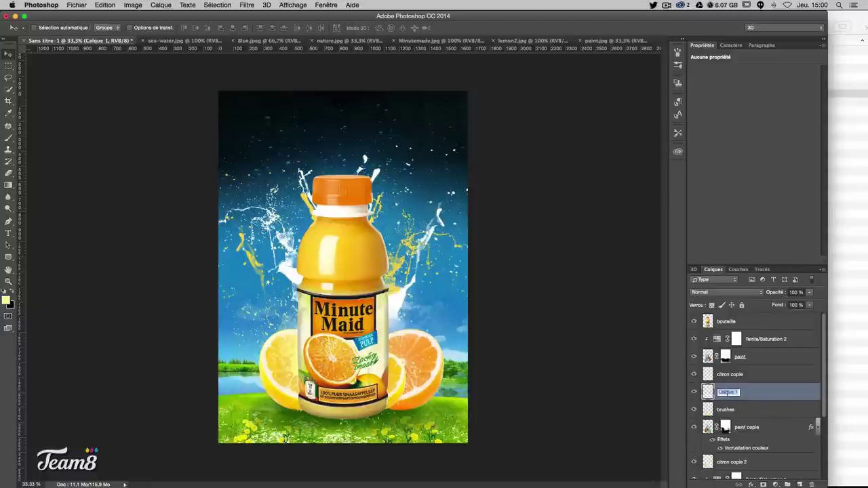
text(brush)
key(Return)
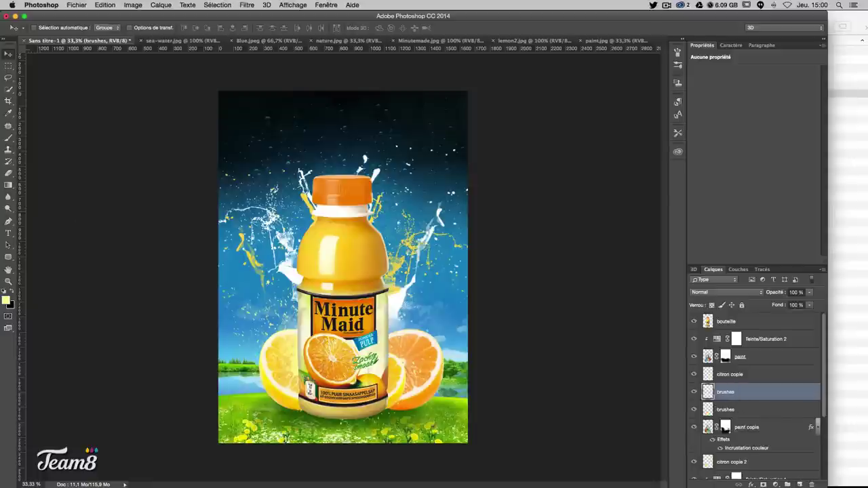
- Choose the 1800 splash brush at about 1496 px
click(9, 138)
click(39, 28)
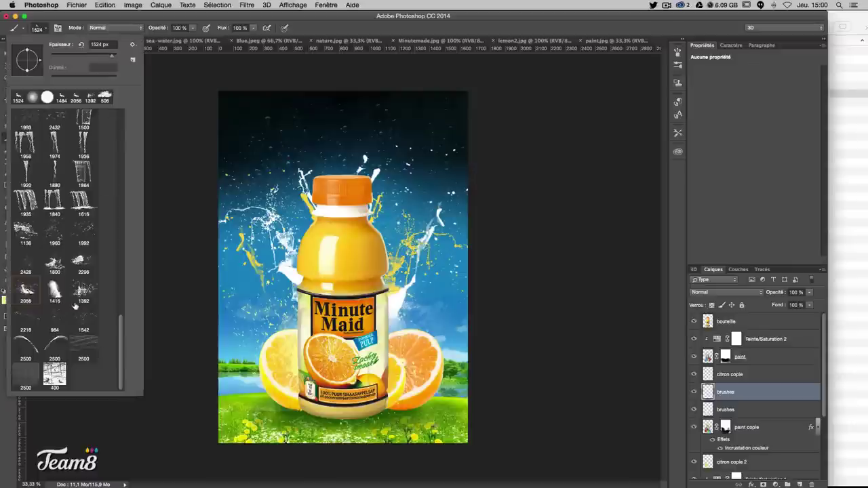
click(66, 274)
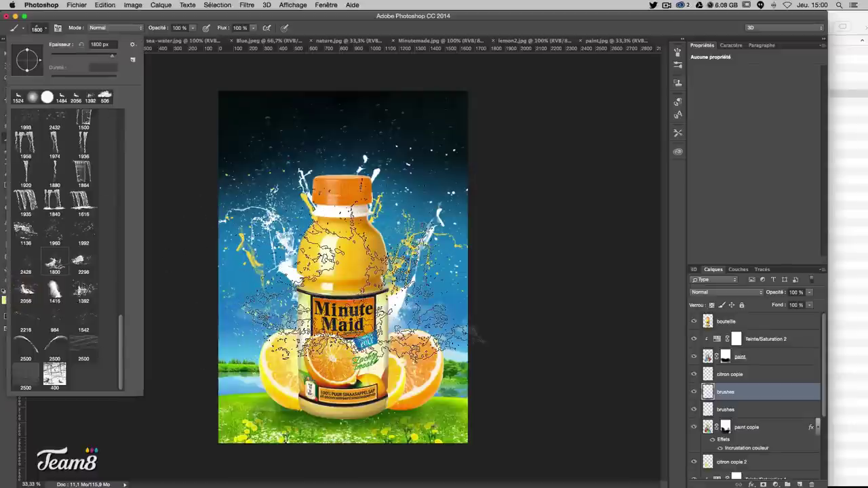
key(Return)
drag(367, 227, 336, 226)
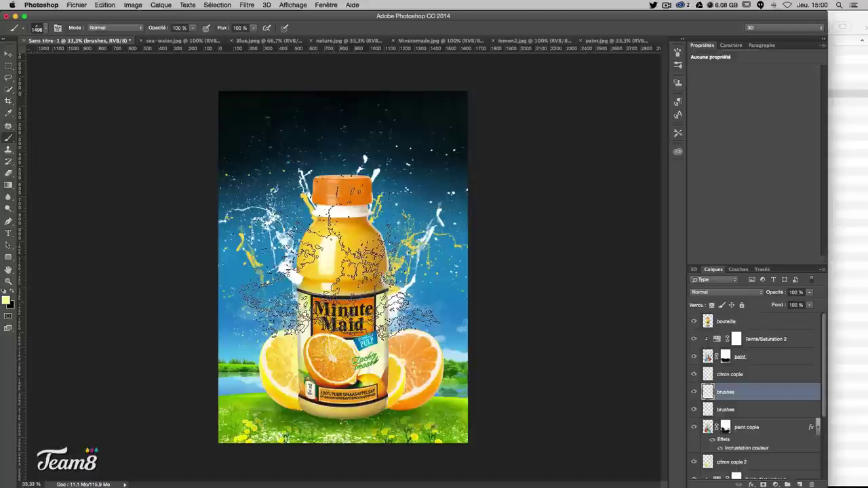
- Sample orange from the bottle cap and stamp a splash across the bottle's middle
alt+click(339, 203)
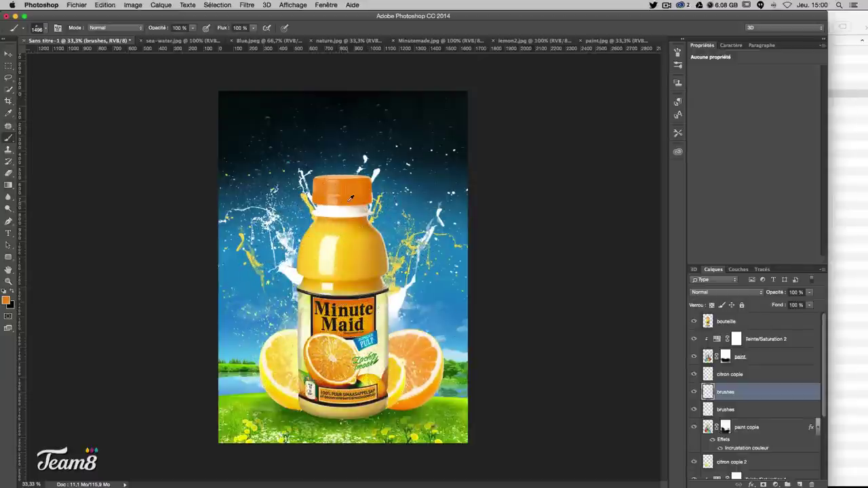
drag(351, 197, 252, 118)
alt+click(398, 181)
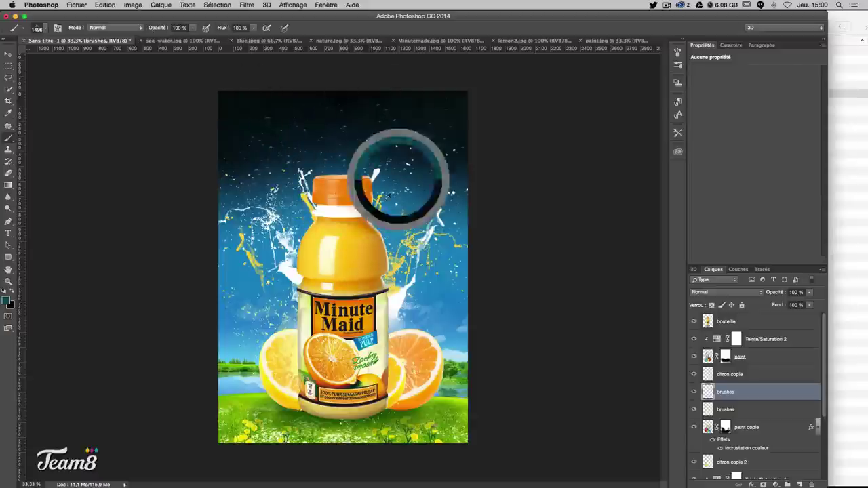
alt+click(345, 200)
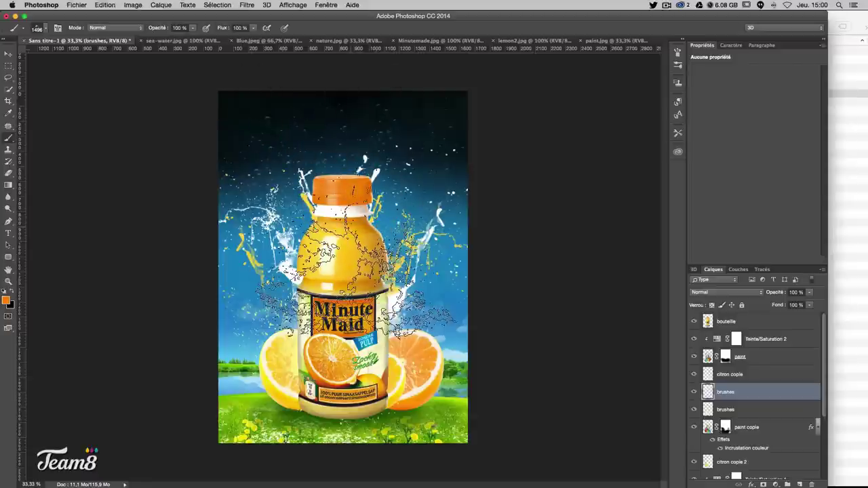
click(346, 266)
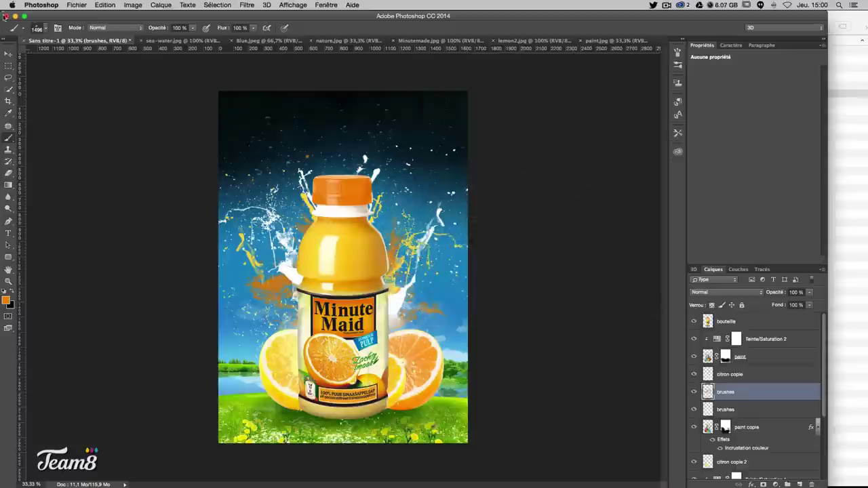
click(8, 54)
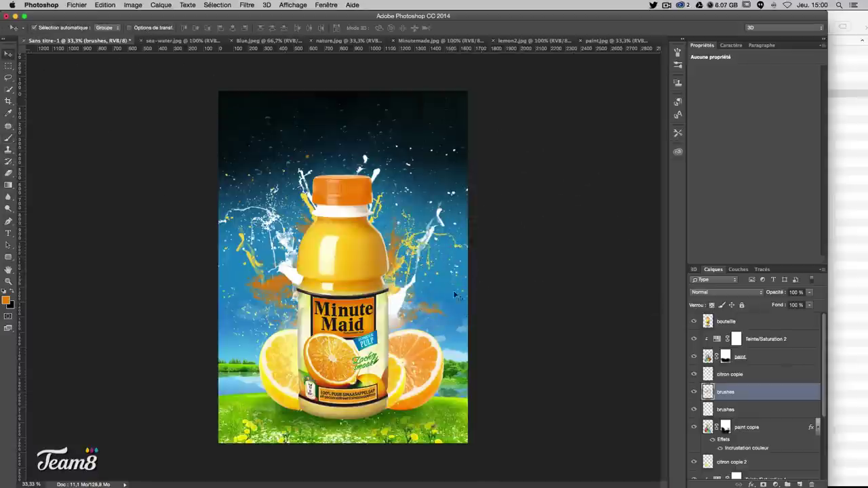
- Rotate the orange splash -60° and move the brushes layer up under bouteille
key(ctrl+t)
drag(456, 295, 393, 353)
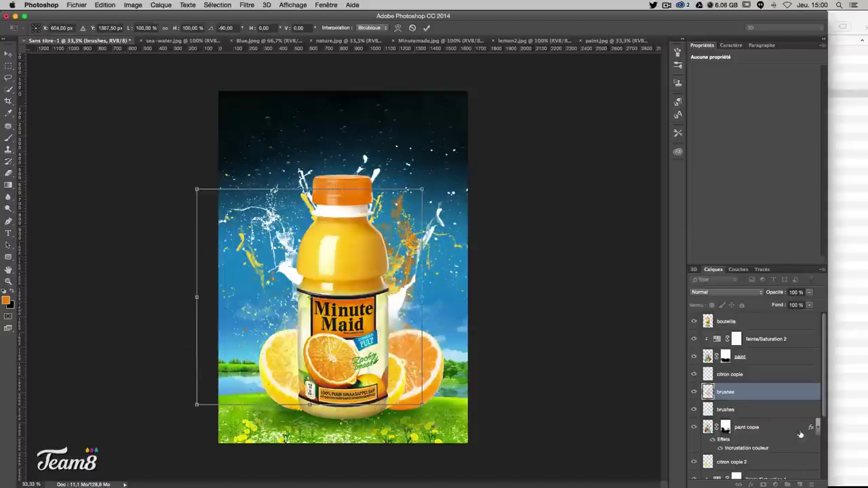
key(Return)
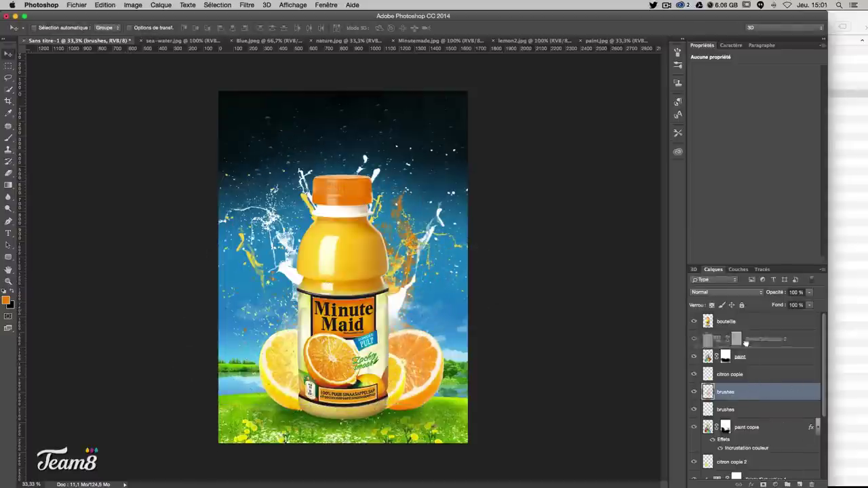
drag(729, 323, 739, 332)
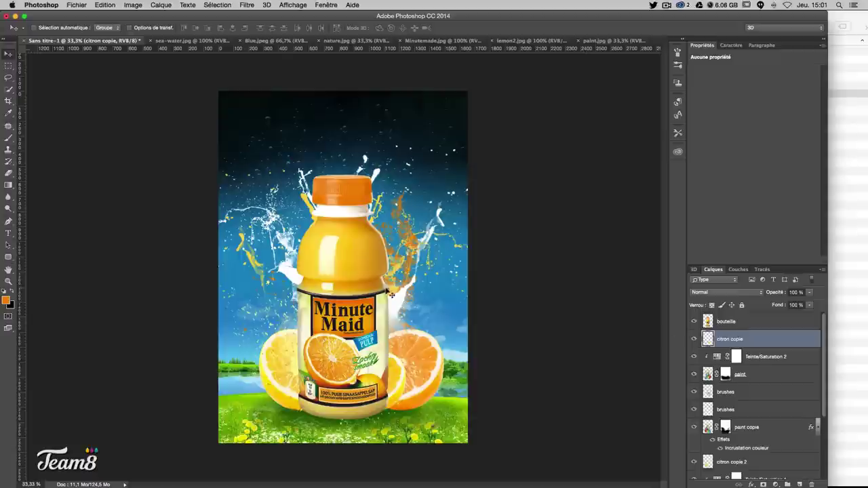
mouse_move(380, 283)
mouse_down()
mouse_move(401, 295)
mouse_move(393, 296)
mouse_up()
drag(736, 392, 740, 331)
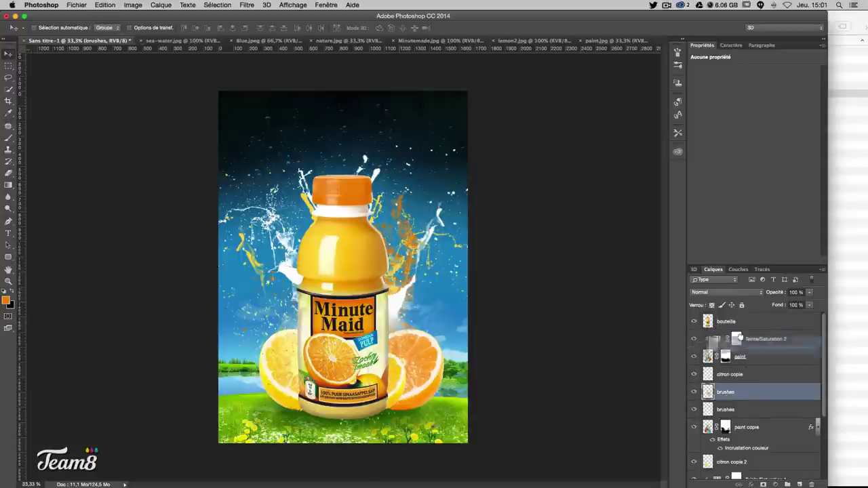
drag(397, 319, 403, 353)
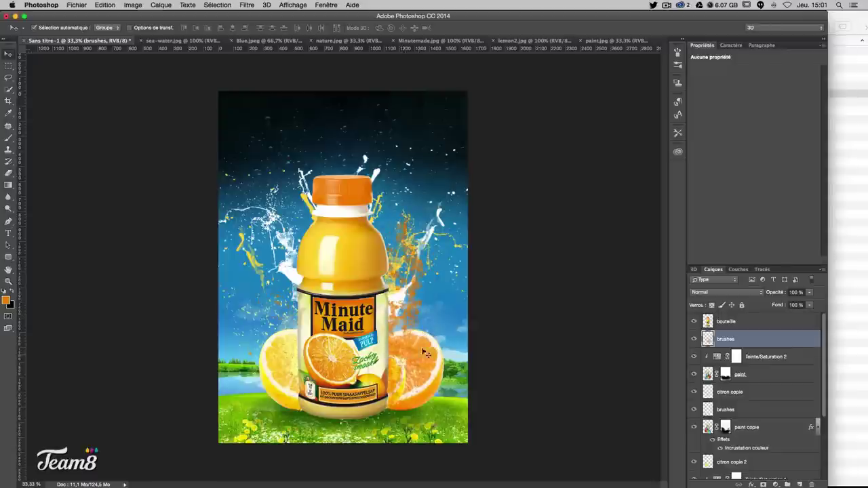
- Scale the splash to about 70%, rotate it about 47° and set it over the right orange half
key(ctrl+t)
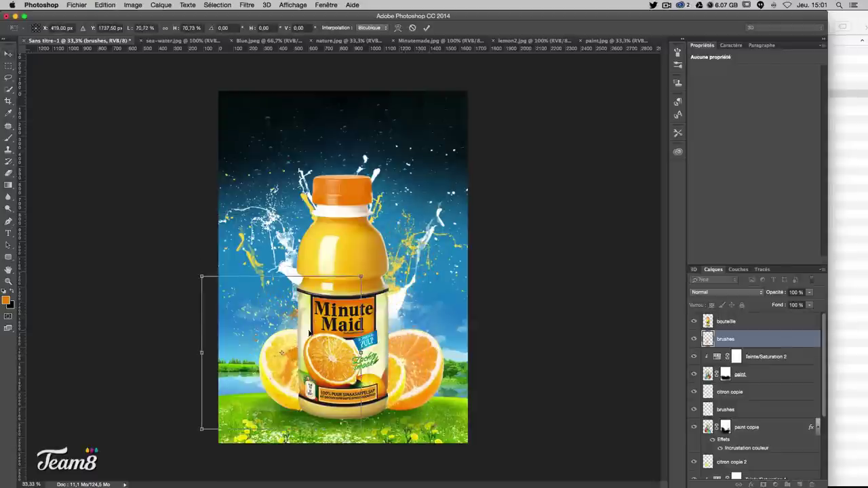
drag(429, 213, 396, 245)
drag(340, 306, 370, 317)
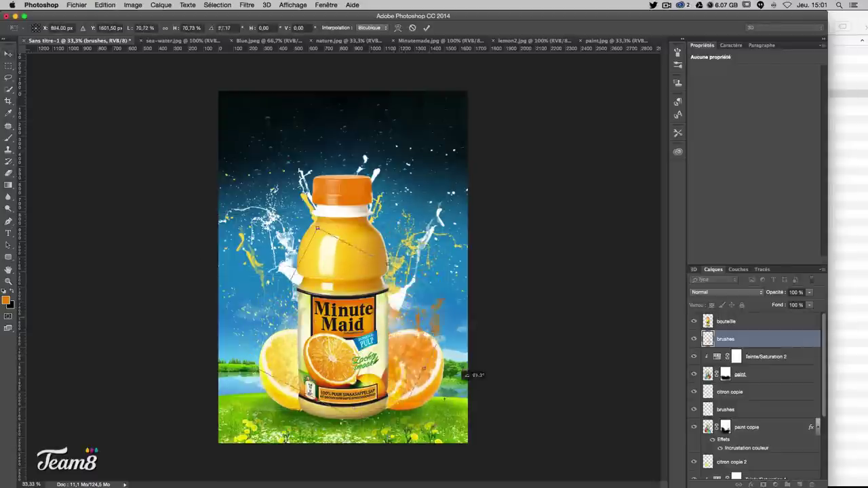
mouse_move(462, 390)
mouse_down()
mouse_move(388, 372)
mouse_move(363, 385)
mouse_up()
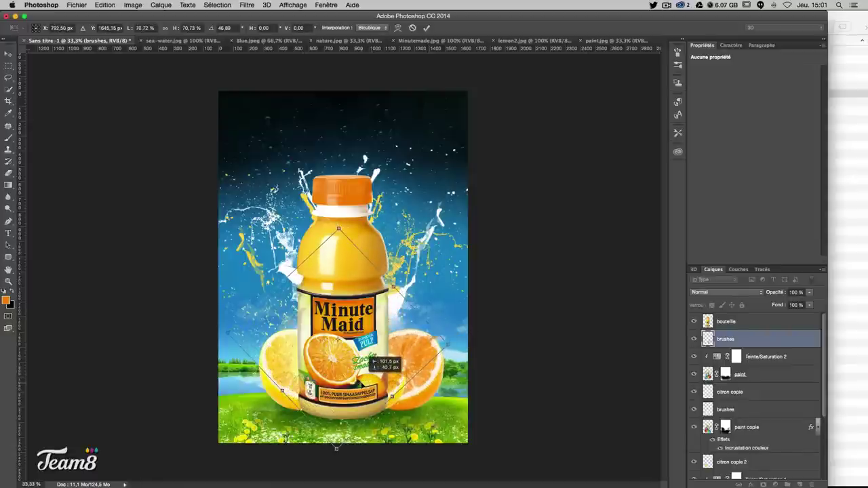
key(Return)
drag(434, 368, 419, 300)
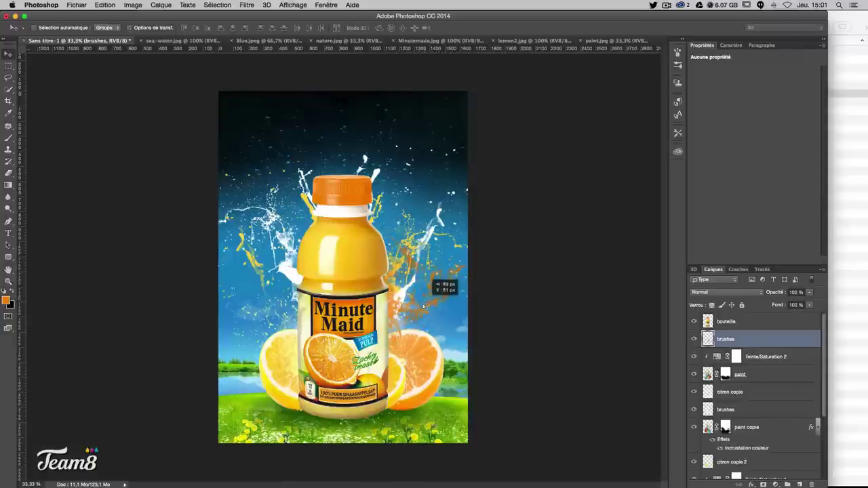
drag(419, 301, 425, 316)
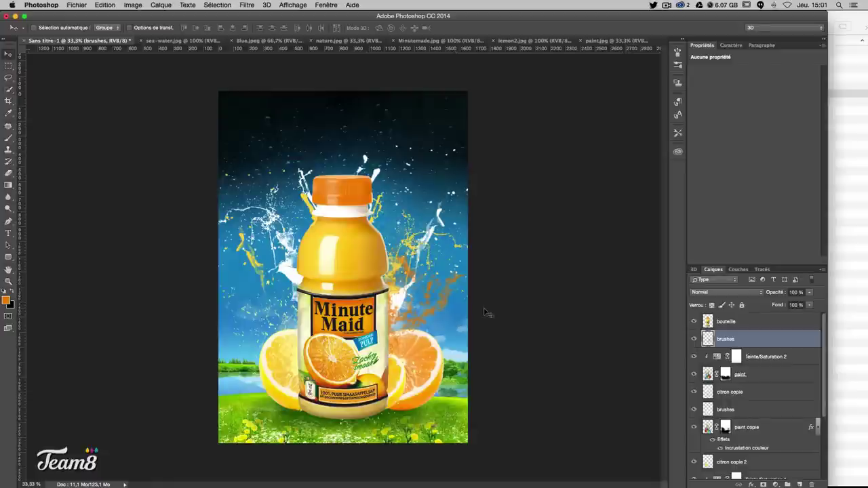
- Give the brushes layer a colour overlay of orange #ffa706 sampled from the artwork
double_click(778, 345)
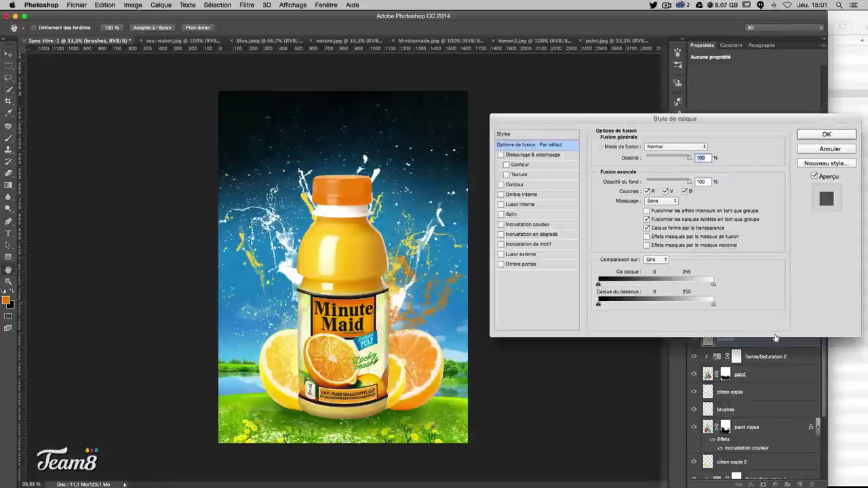
click(536, 225)
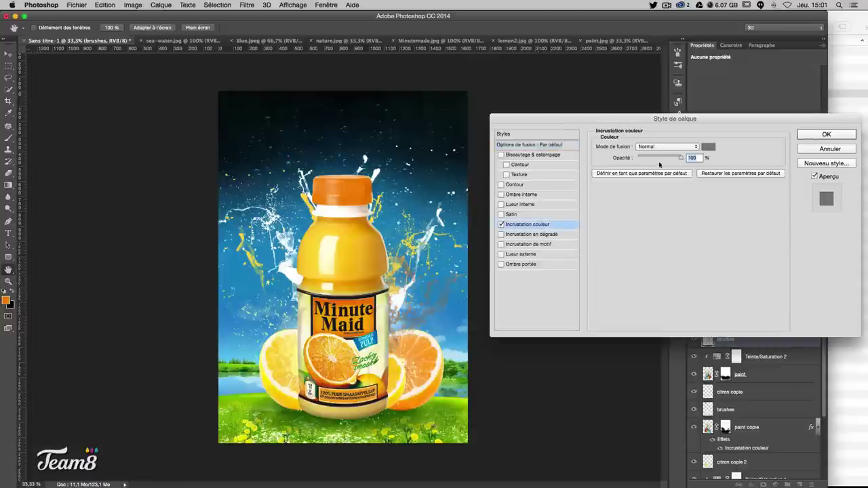
click(708, 146)
mouse_move(381, 254)
mouse_down()
mouse_move(377, 171)
mouse_move(410, 267)
mouse_up()
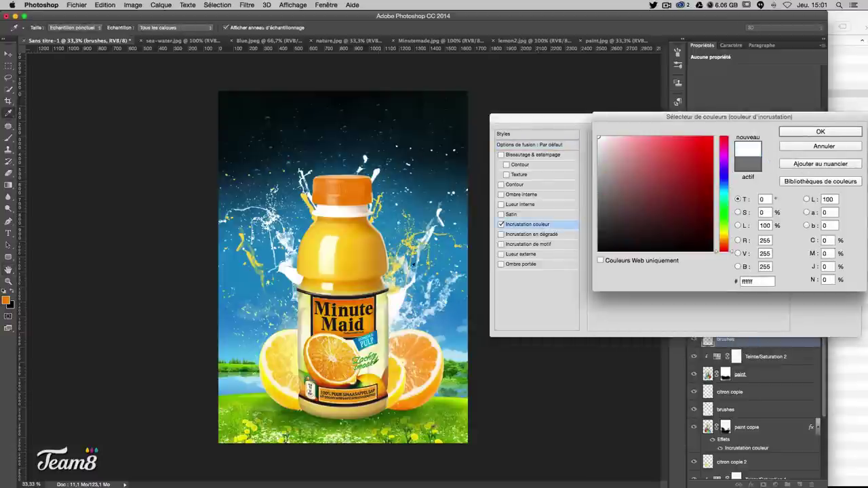
click(405, 379)
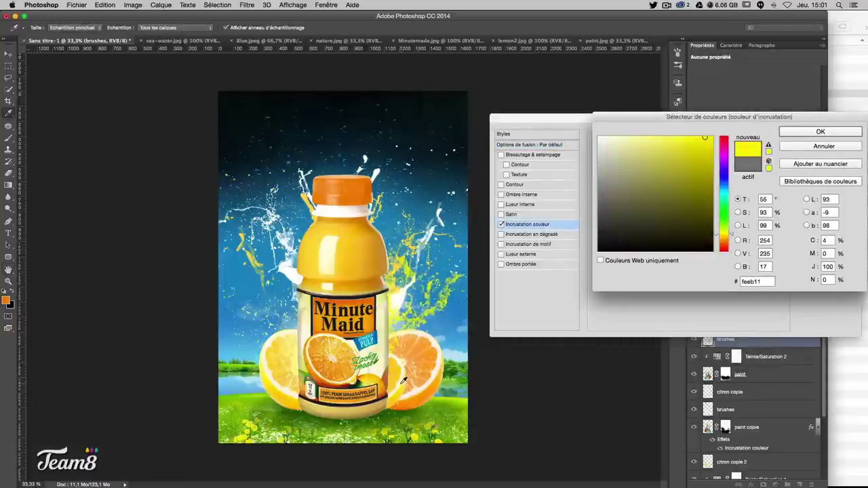
drag(403, 380, 403, 367)
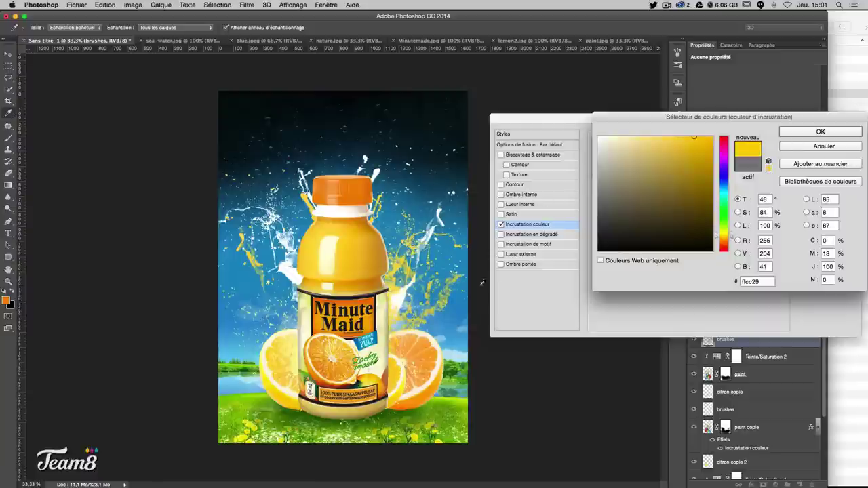
mouse_move(395, 317)
mouse_down()
mouse_move(447, 360)
mouse_move(428, 396)
mouse_up()
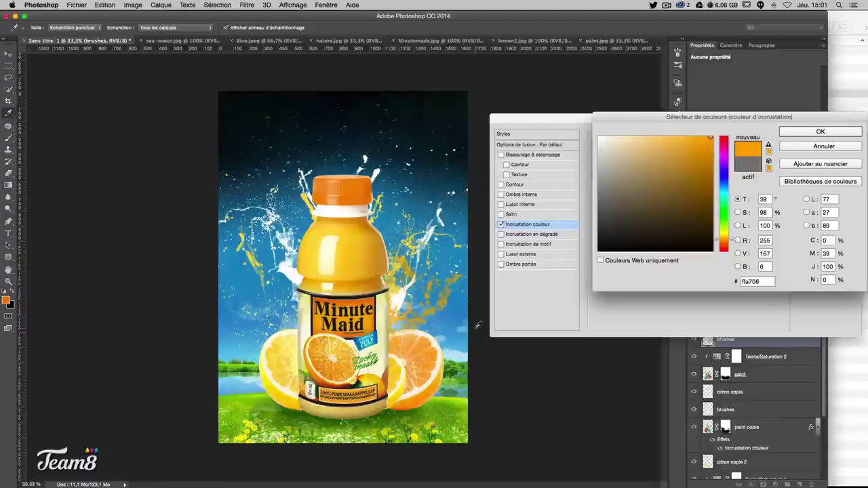
click(820, 131)
click(826, 133)
scroll(725, 378, down, 2)
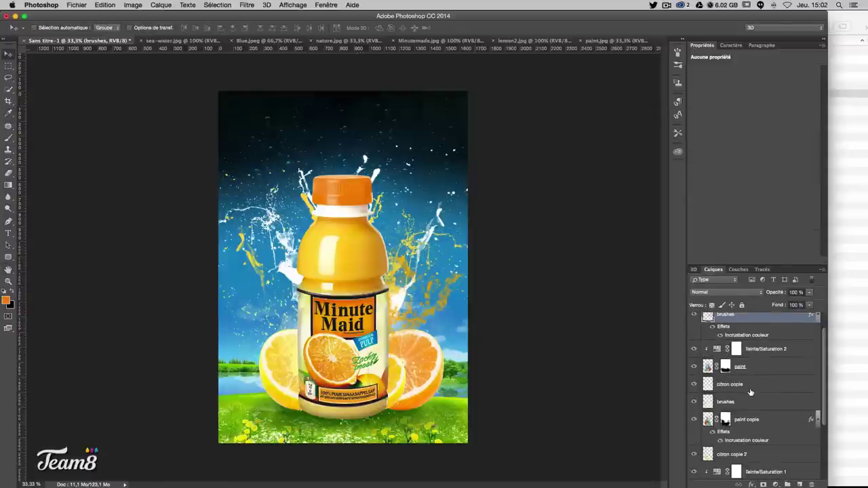
- Compare the paint splashes, then duplicate paint copie as paint copie 2
click(693, 367)
click(693, 368)
click(693, 420)
click(693, 420)
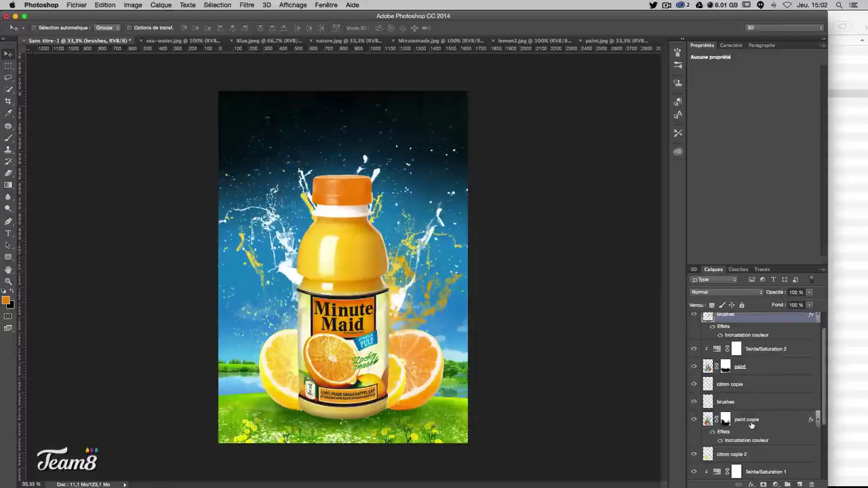
click(752, 424)
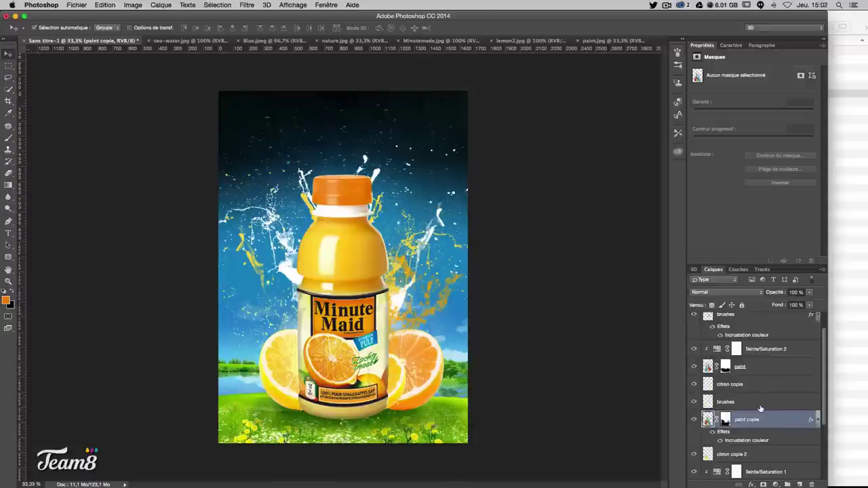
key(ctrl+j)
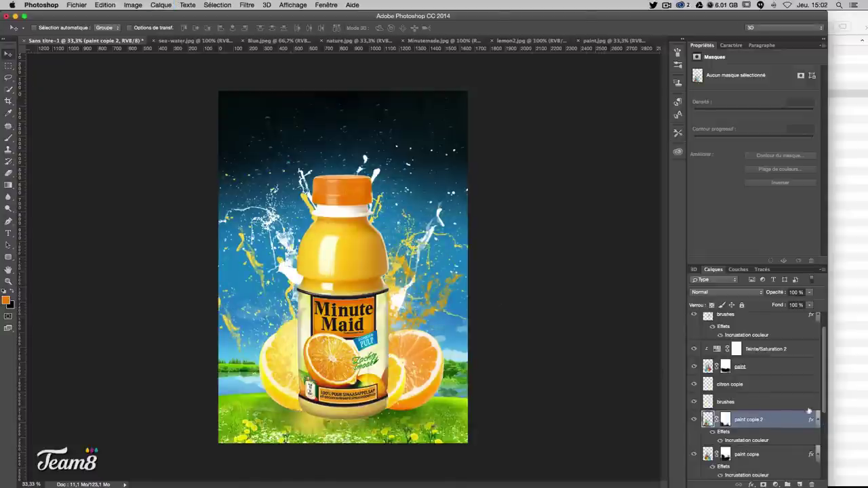
- Set paint copie 2's colour overlay to white
double_click(786, 426)
click(527, 224)
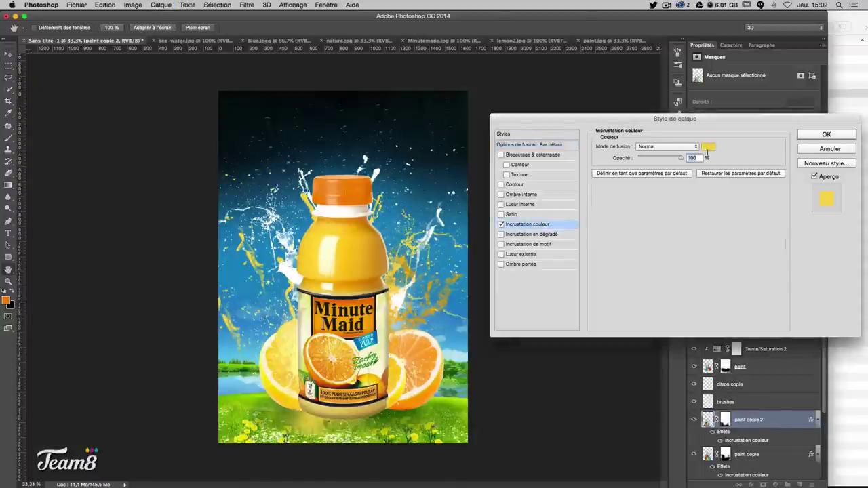
click(708, 143)
drag(644, 176, 545, 87)
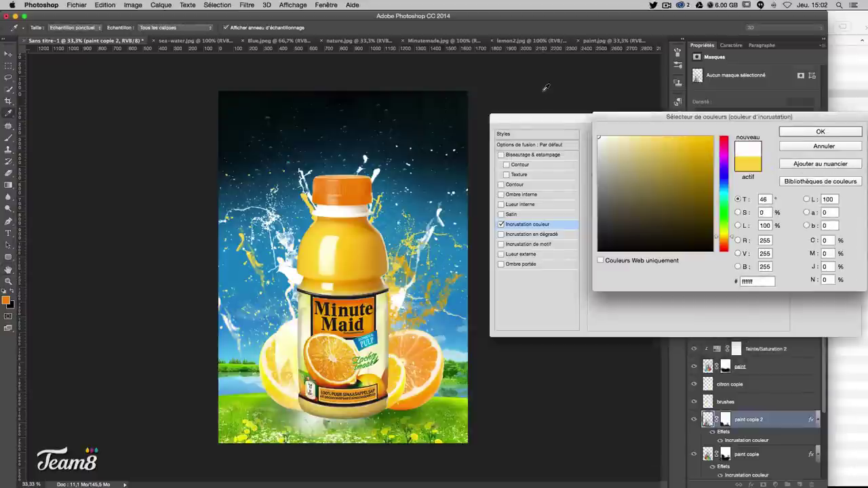
key(Return)
key(Return)
- Scale paint copie 2 to about 57%, mirror it horizontally and move it lower over the bottle
key(ctrl+t)
drag(489, 231, 319, 301)
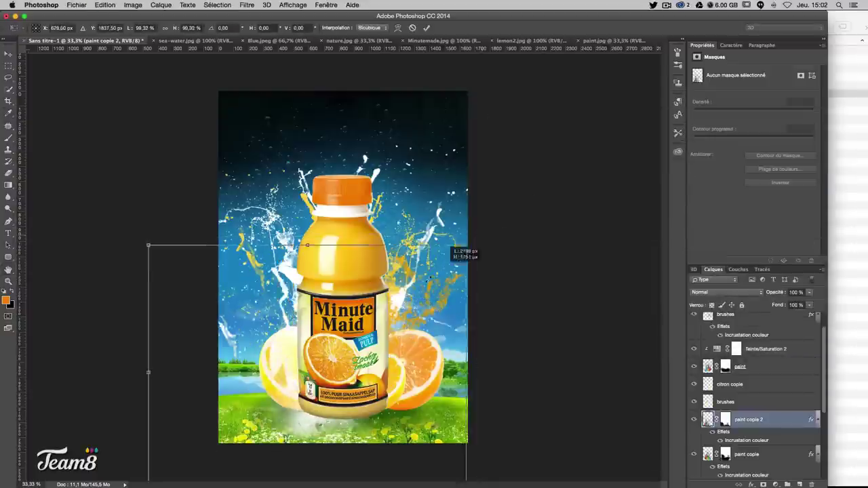
right_click(320, 320)
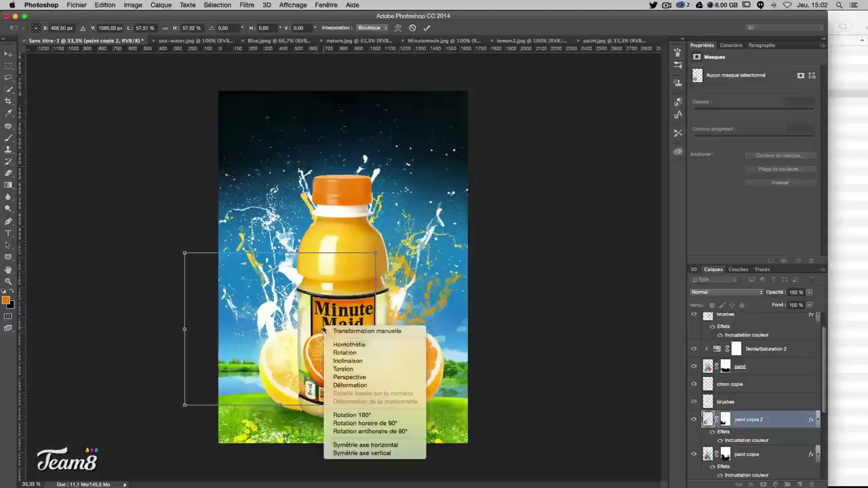
click(384, 439)
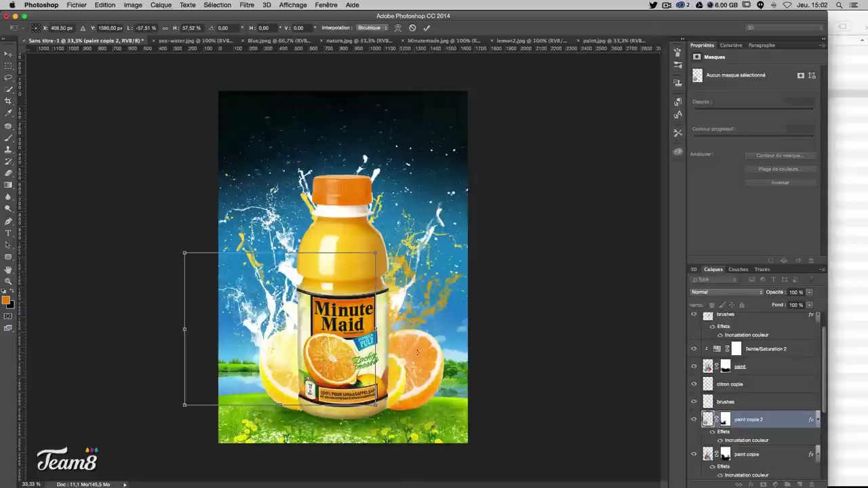
mouse_move(344, 325)
mouse_down()
mouse_move(385, 350)
mouse_move(377, 359)
mouse_up()
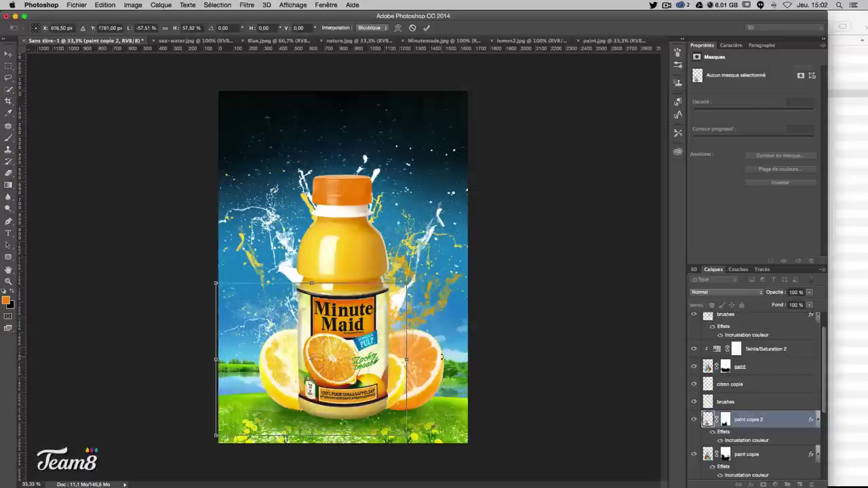
key(Return)
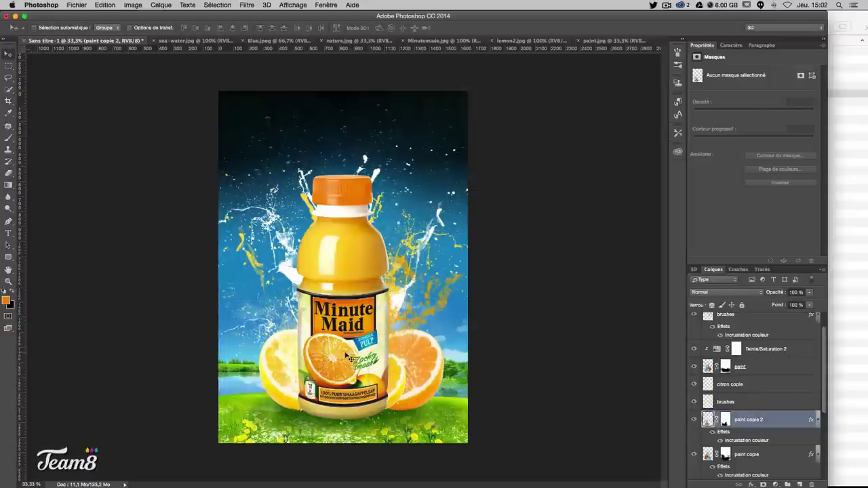
- Make another splash copy, flip it horizontally and place it near the right orange
drag(387, 354, 407, 342)
key(ctrl+t)
right_click(407, 343)
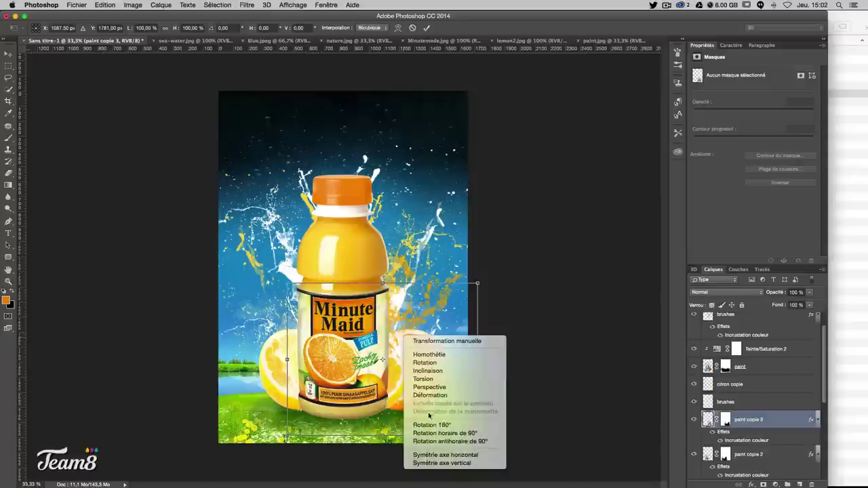
click(435, 448)
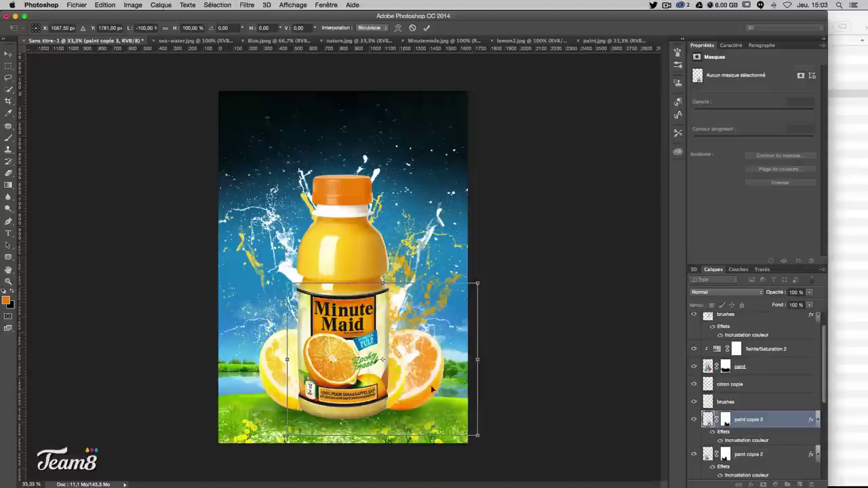
drag(432, 389, 416, 372)
key(Return)
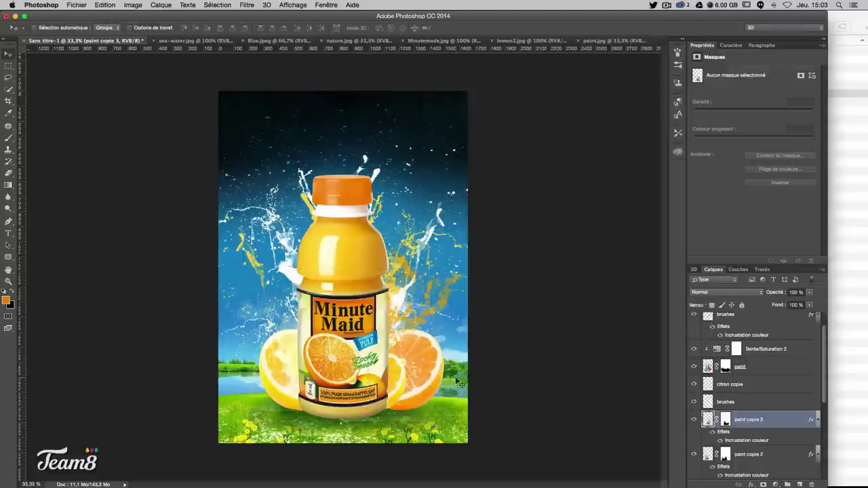
- Move paint copie 3 under bouteille and settle it beside the right orange half
drag(745, 419, 745, 333)
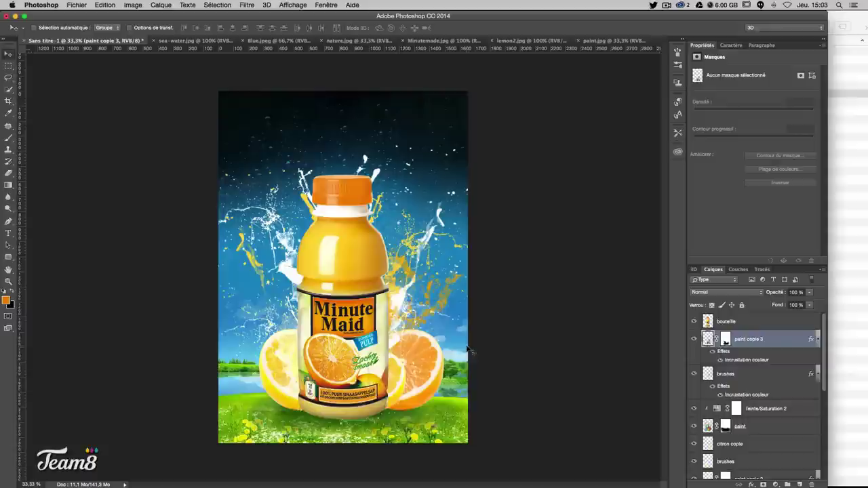
mouse_move(465, 335)
mouse_down()
mouse_move(467, 370)
mouse_move(469, 349)
mouse_up()
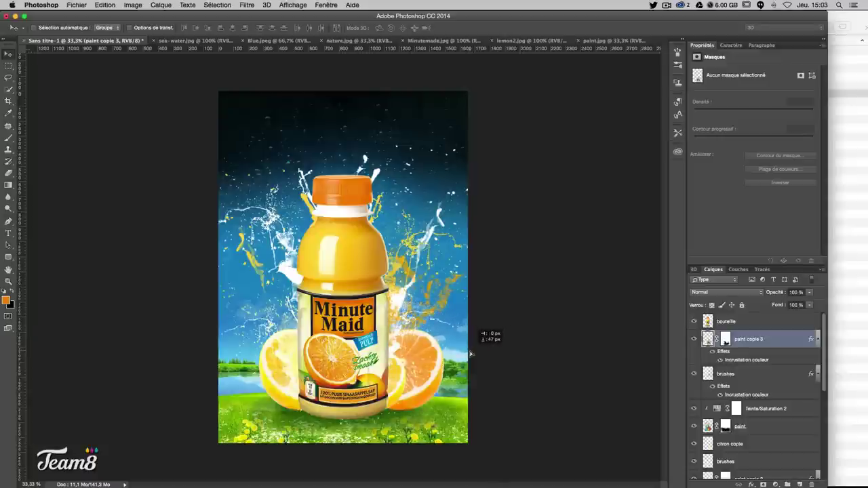
drag(470, 349, 473, 353)
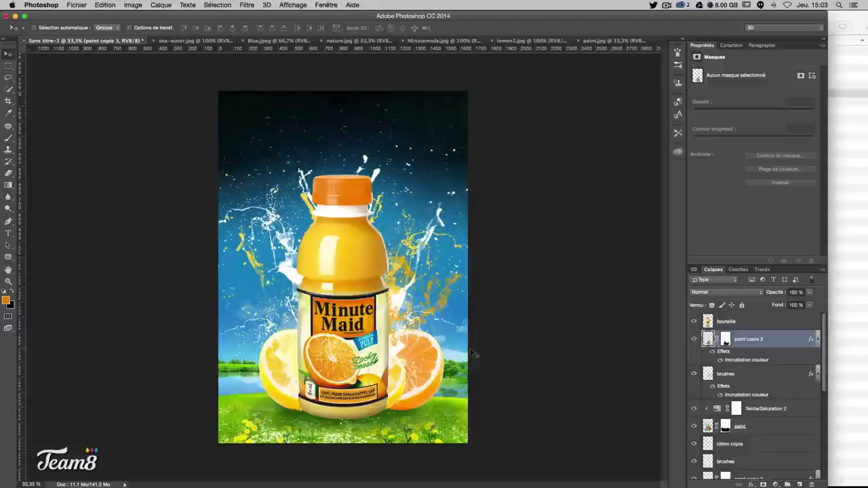
- Toggle paint copie 3's visibility to compare, then target its layer mask
click(693, 339)
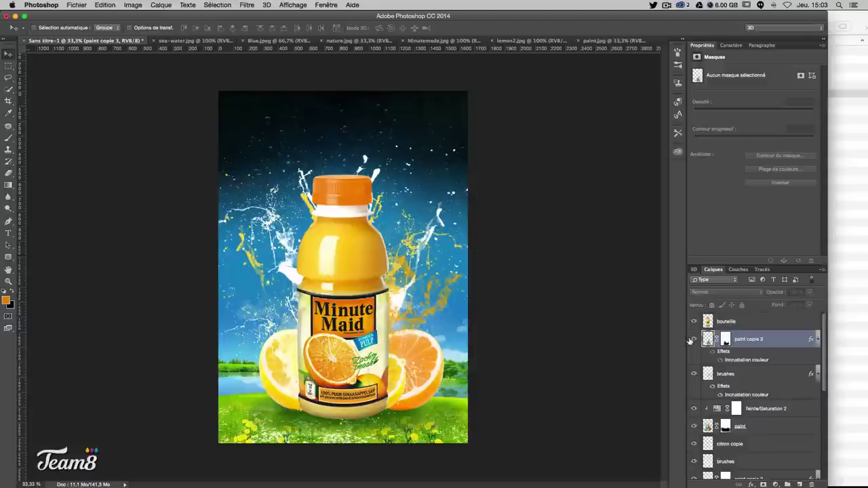
click(693, 340)
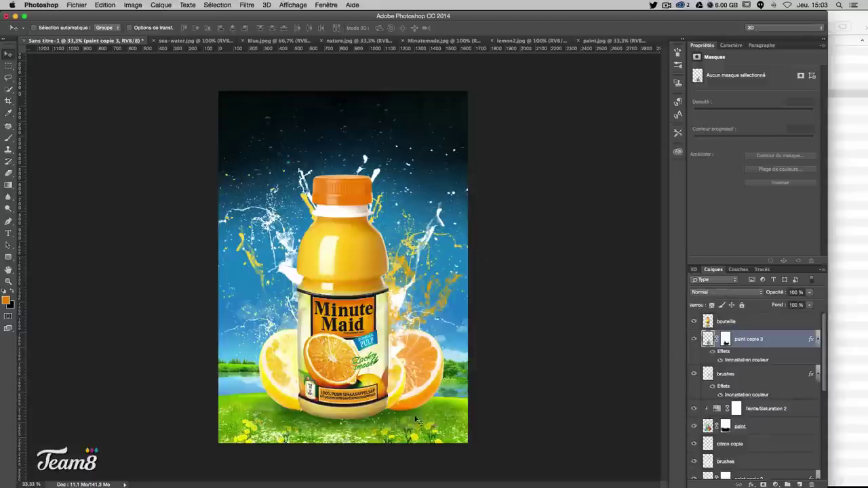
click(693, 339)
click(693, 340)
click(725, 342)
- Paint black with a 446 px brush to hide paint copie 3 along the canvas bottom
click(8, 113)
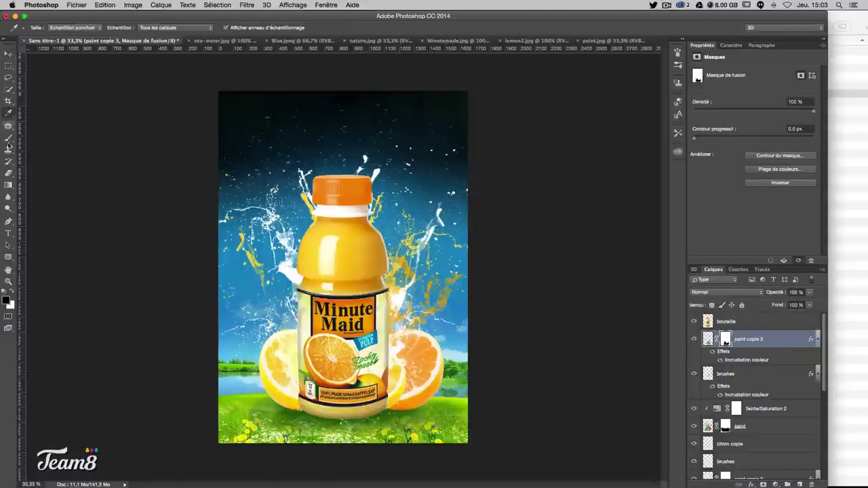
click(8, 138)
click(44, 29)
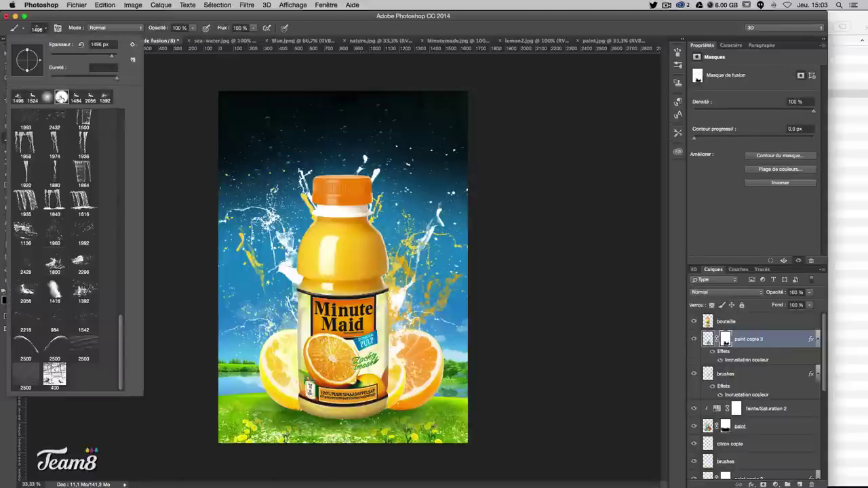
scroll(41, 163, up, 5)
click(349, 340)
drag(359, 330, 331, 339)
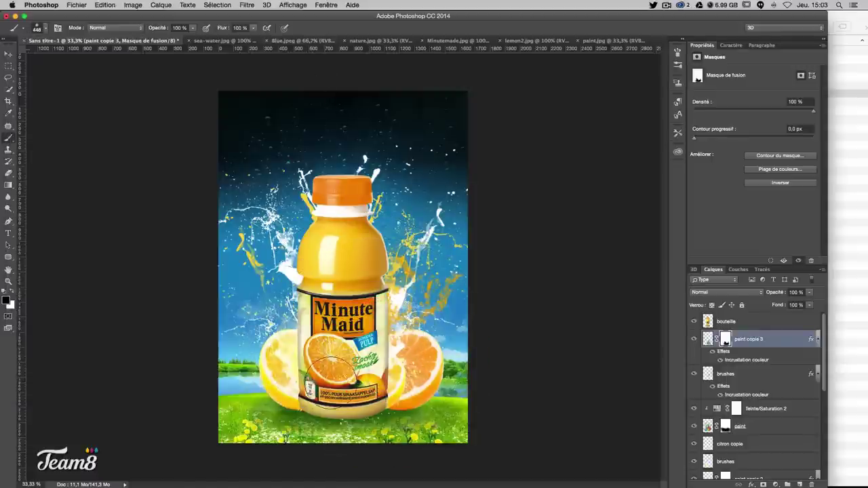
mouse_move(350, 455)
mouse_down()
mouse_move(291, 456)
mouse_move(310, 450)
mouse_move(262, 442)
mouse_move(332, 451)
mouse_up()
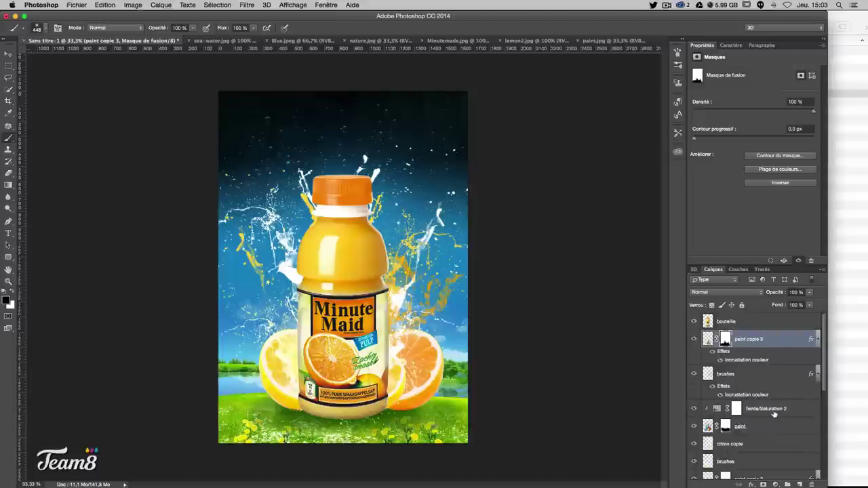
- Fade the bottom of paint copie 2 by painting black on its mask
scroll(774, 414, down, 1)
click(693, 391)
click(693, 391)
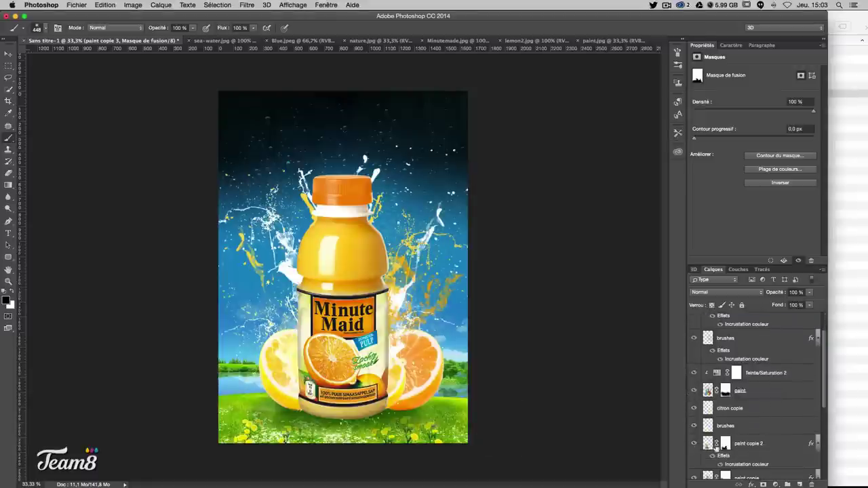
click(724, 444)
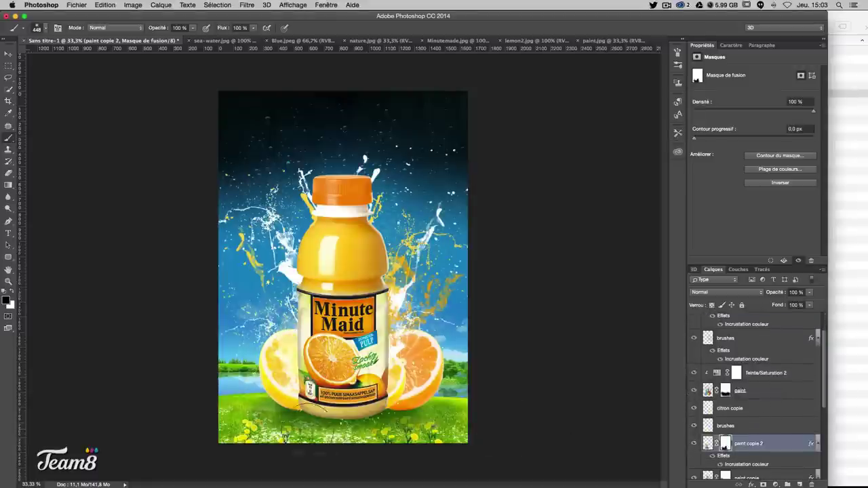
drag(353, 411, 279, 439)
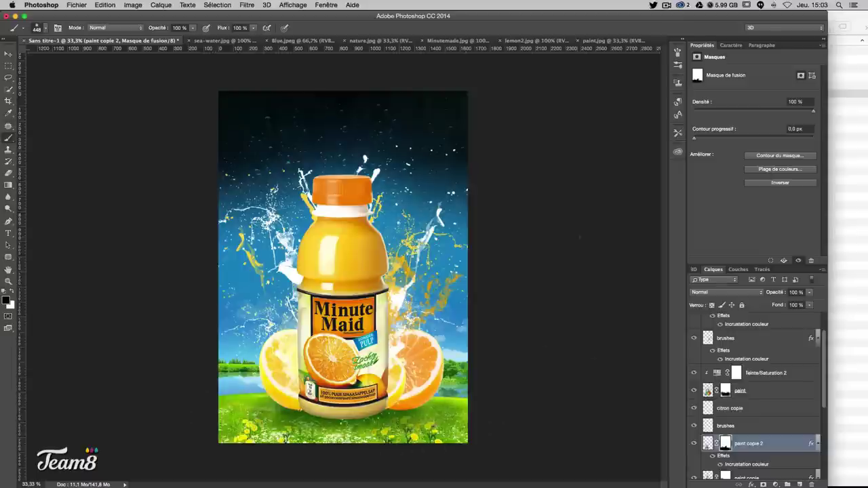
- Switch to the Move tool
click(8, 54)
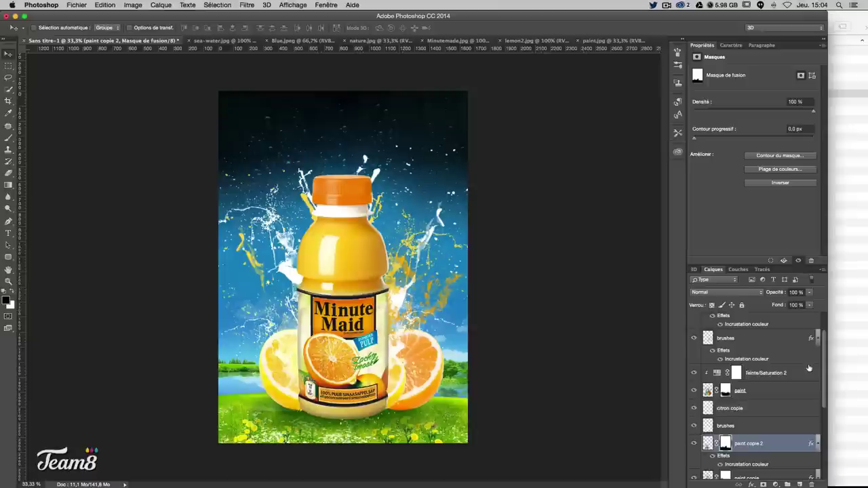
click(693, 391)
click(694, 391)
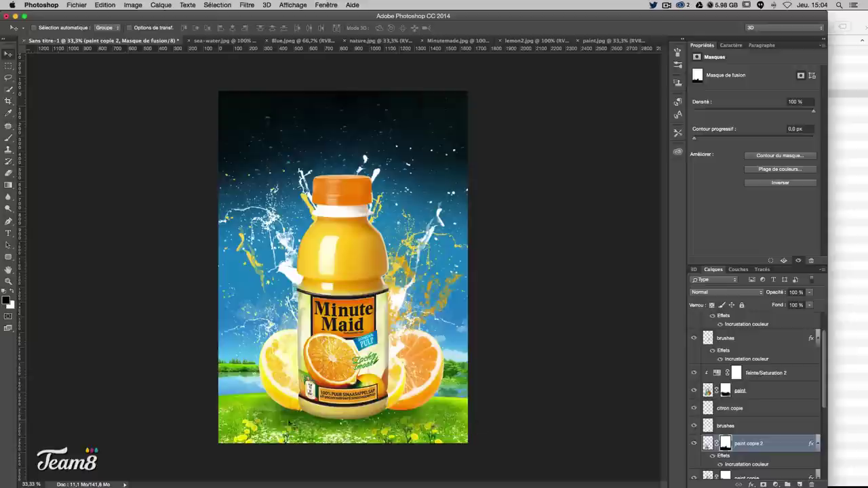
click(693, 390)
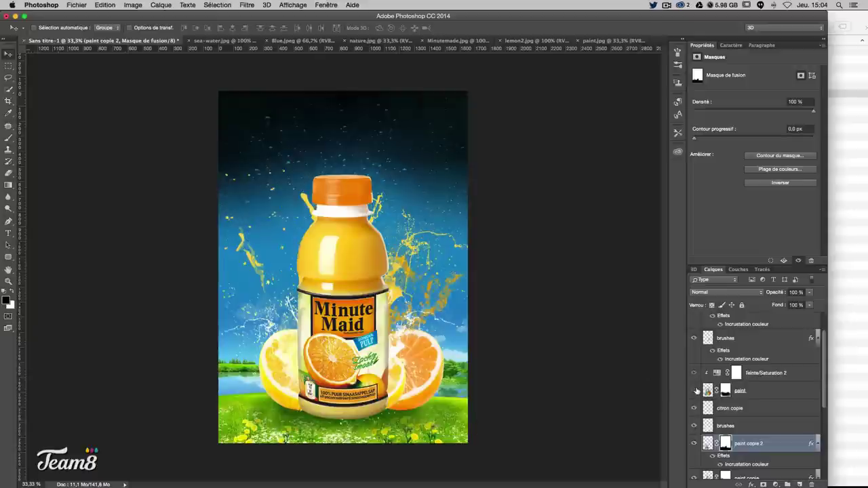
key(super+plus)
scroll(652, 400, down, 5)
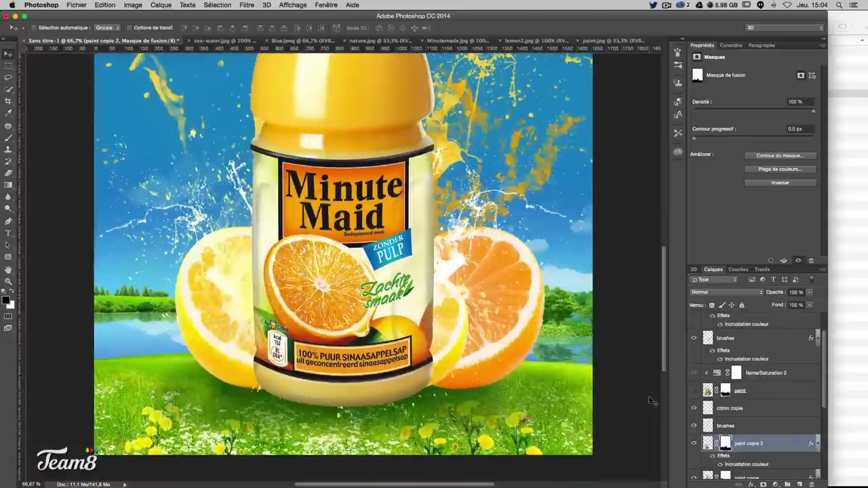
click(693, 391)
click(693, 390)
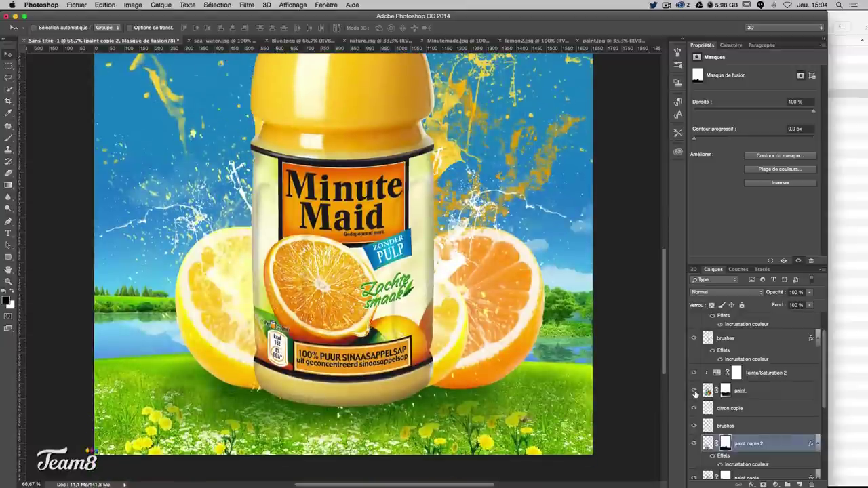
click(693, 390)
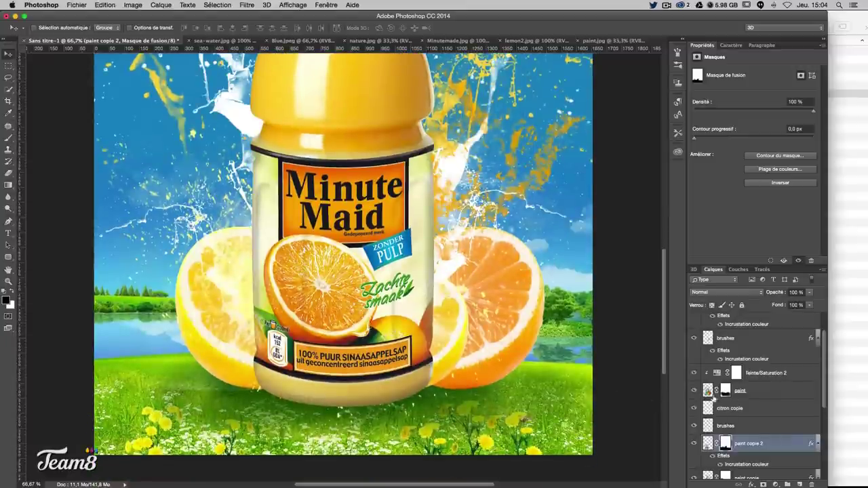
click(693, 391)
click(693, 390)
click(693, 391)
click(694, 390)
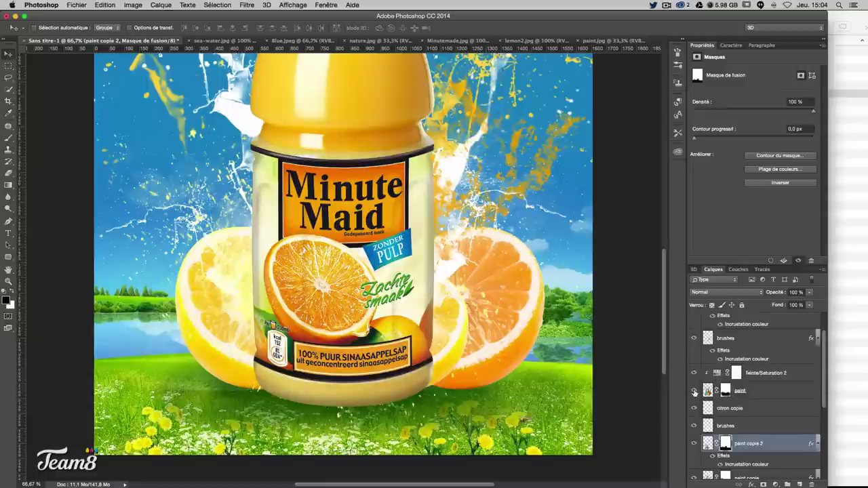
click(726, 391)
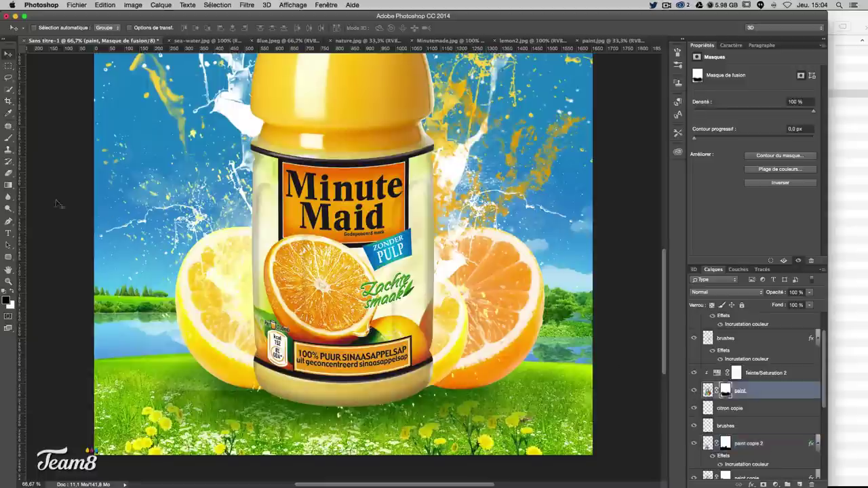
click(8, 137)
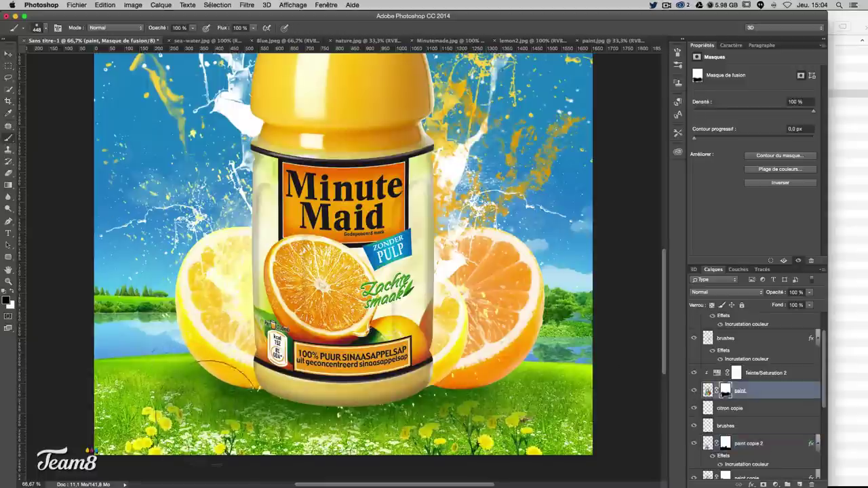
key(super+minus)
key(super+minus)
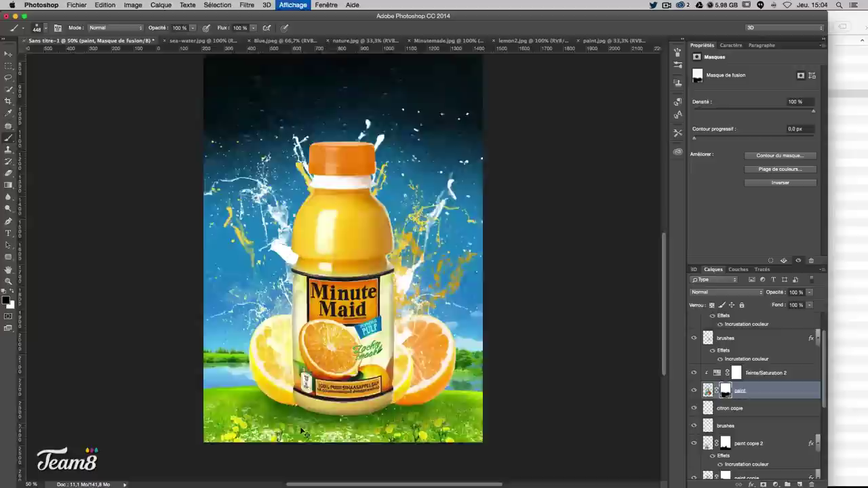
click(13, 54)
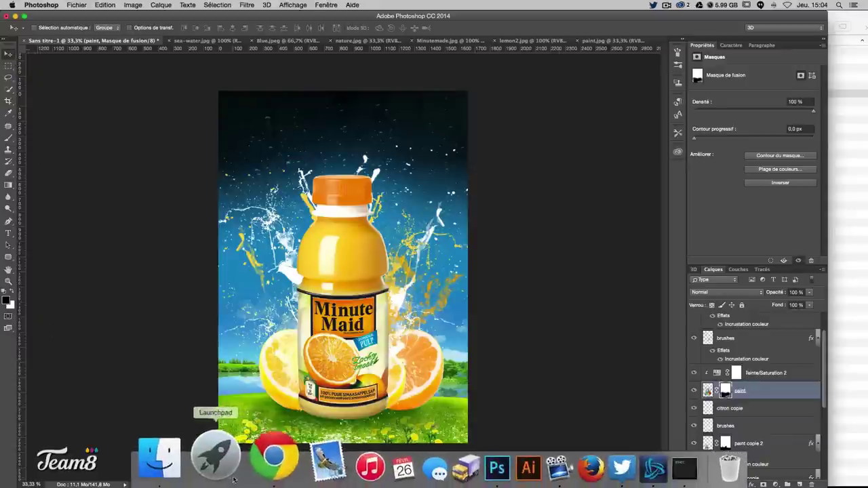
- Switch to Chrome and scroll the Team8 'Tutos minute' article down to its introduction text
click(273, 457)
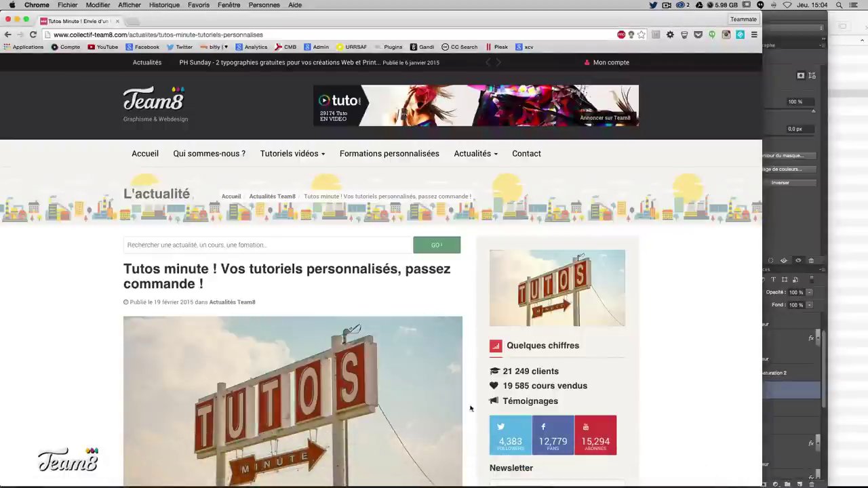
scroll(562, 303, down, 2)
scroll(543, 291, up, 2)
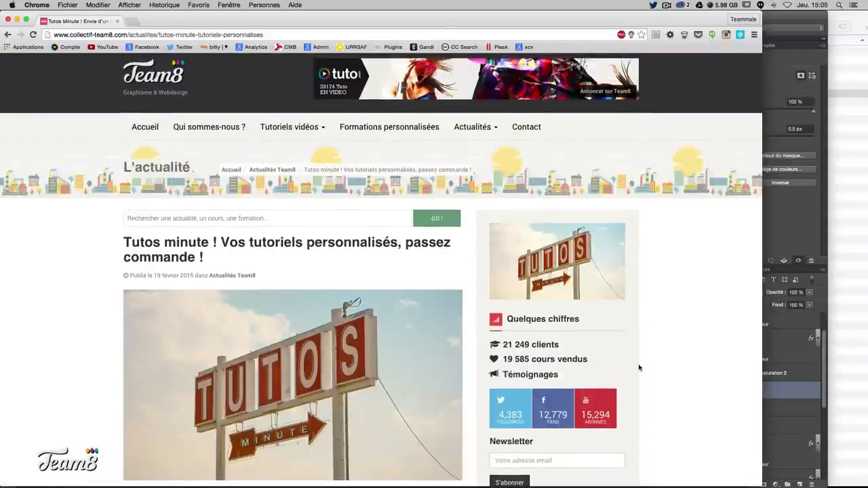
scroll(640, 368, down, 4)
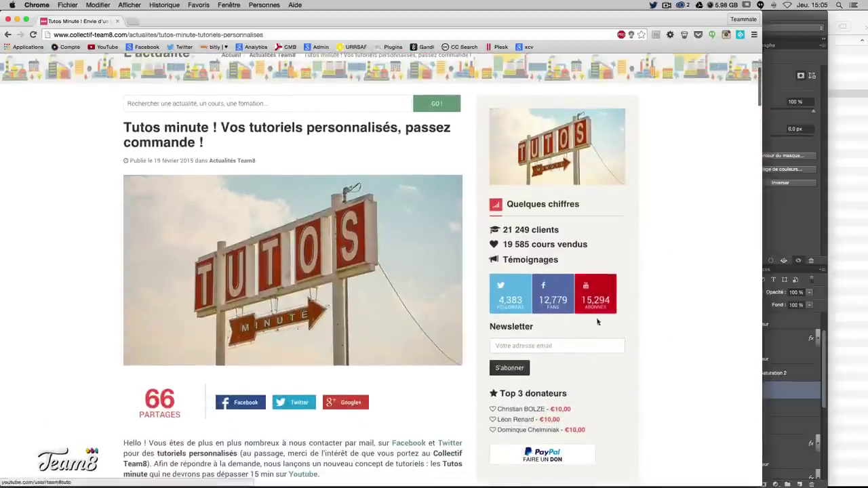
scroll(598, 322, down, 3)
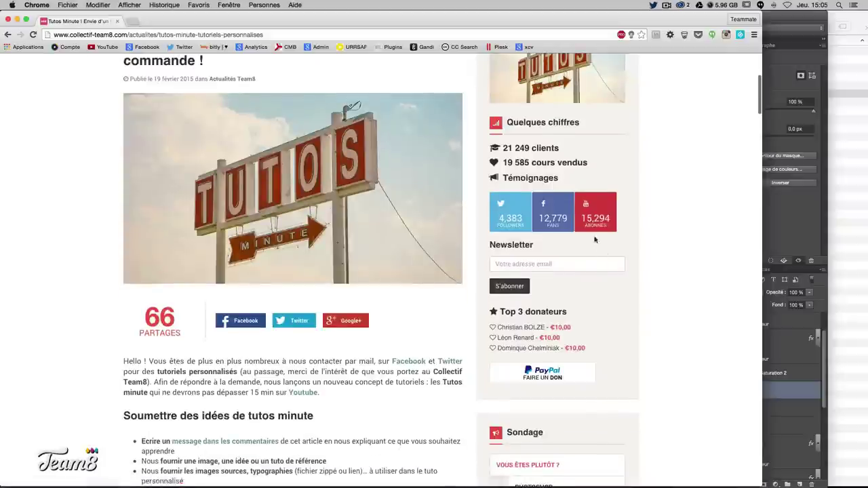